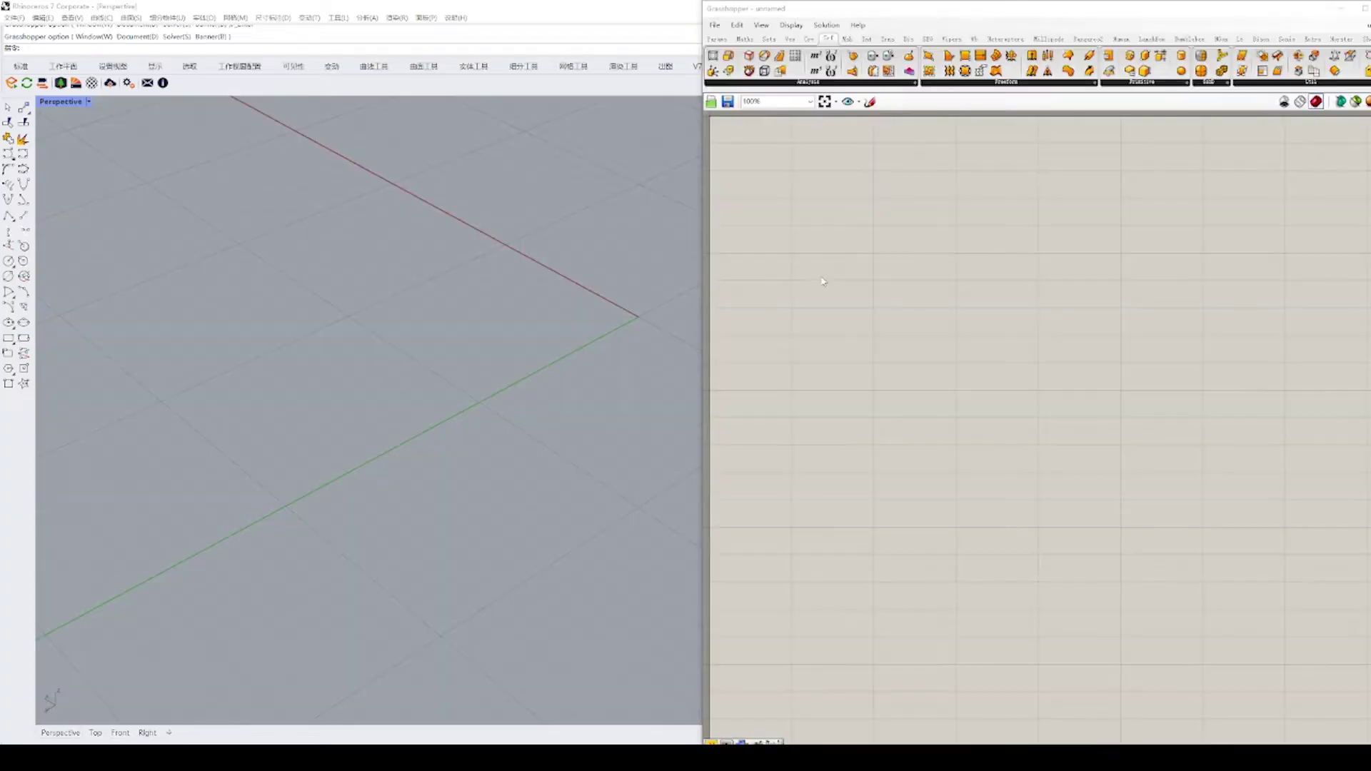
# Step: Place a Plane Surface component on the canvas to generate a default planar surface
pyautogui.moveTo(1109, 56); pyautogui.dragTo(889, 265)
pyautogui.click(890, 268)
pyautogui.keyDown('shift'); pyautogui.moveTo(561, 309); pyautogui.dragTo(398, 344, button='right'); pyautogui.keyUp('shift')
pyautogui.scroll(-2, 416, 329)
pyautogui.scroll(3, 961, 291)
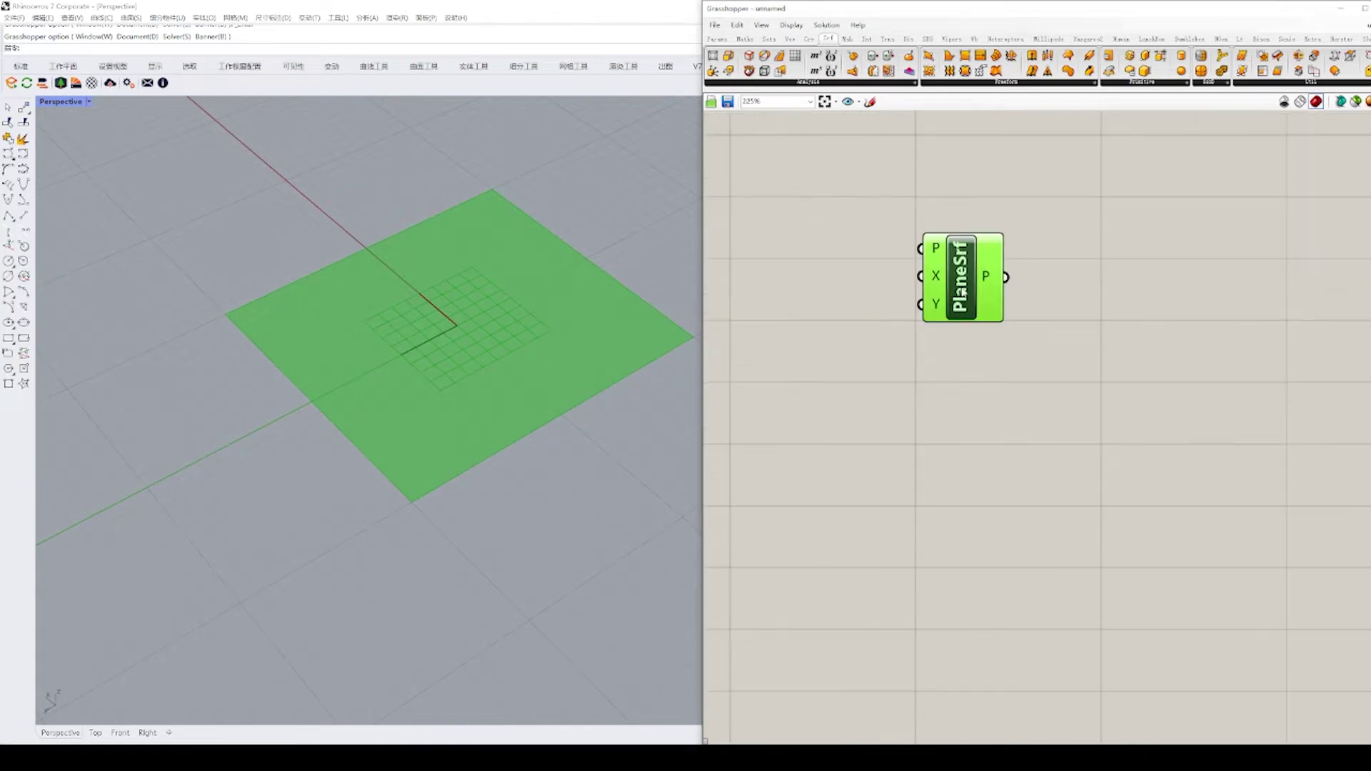
pyautogui.moveTo(483, 363)
pyautogui.mouseDown(button='right')
pyautogui.moveTo(505, 355)
pyautogui.moveTo(477, 372)
pyautogui.mouseUp(button='right')
pyautogui.click(876, 325)
pyautogui.click(971, 287)
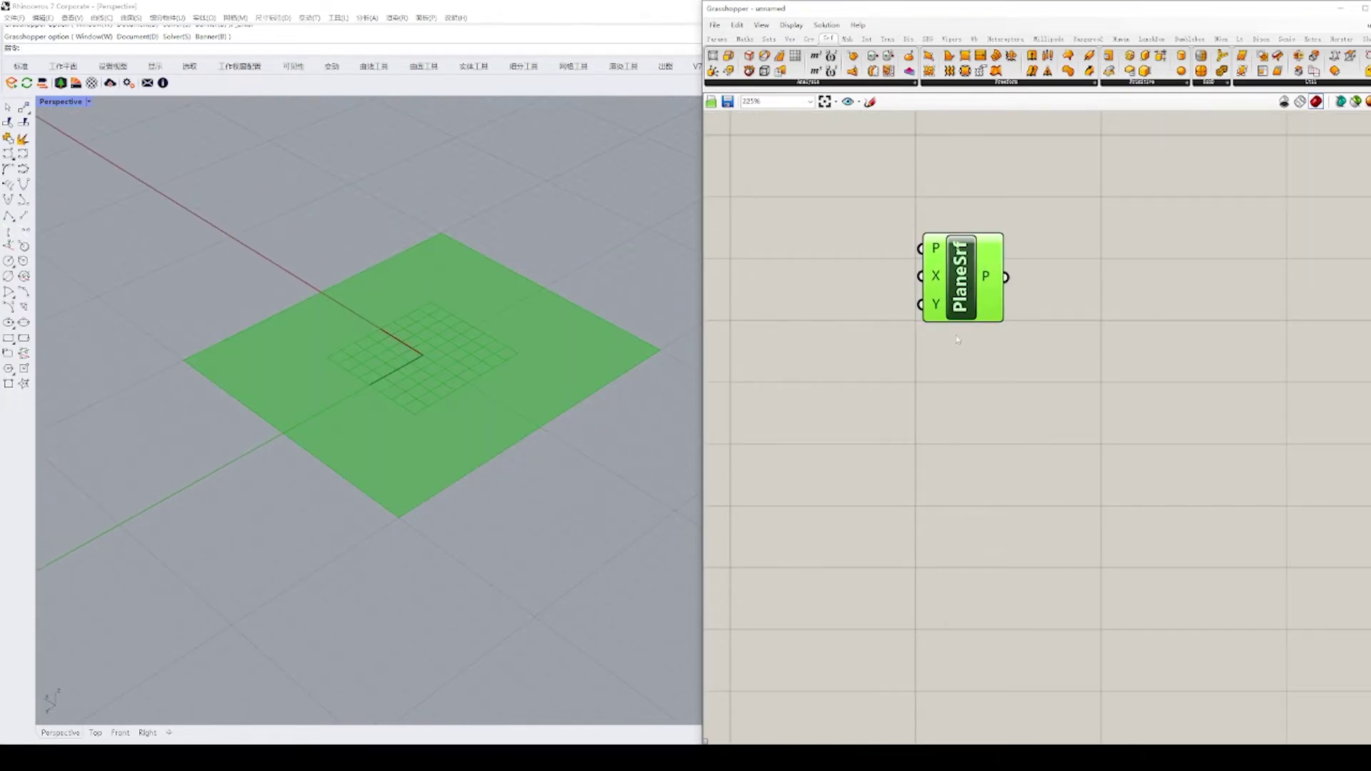
# Step: Add a Divide Surface component and connect the plane surface output to its surface input
pyautogui.moveTo(947, 340); pyautogui.dragTo(906, 368, button='right')
pyautogui.doubleClick(1077, 300)
pyautogui.write('di')
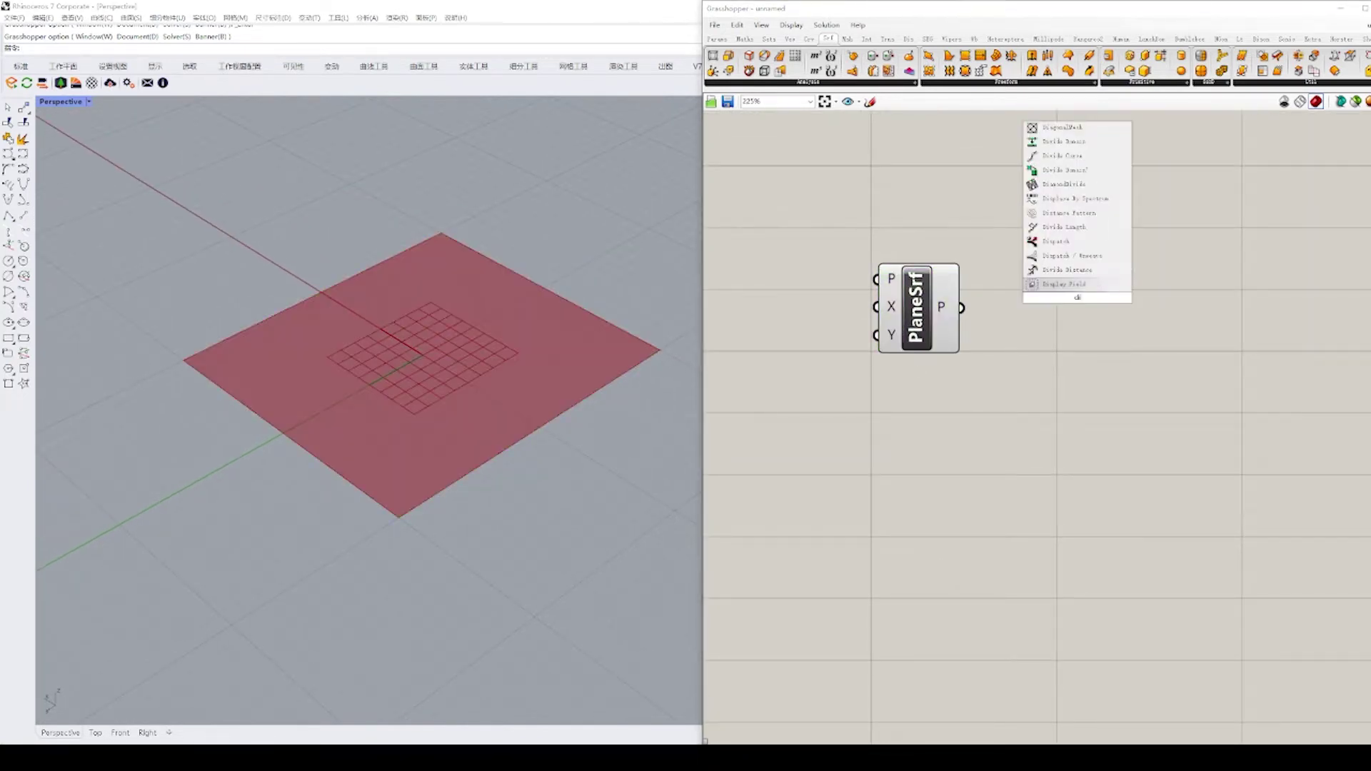
pyautogui.write('vid')
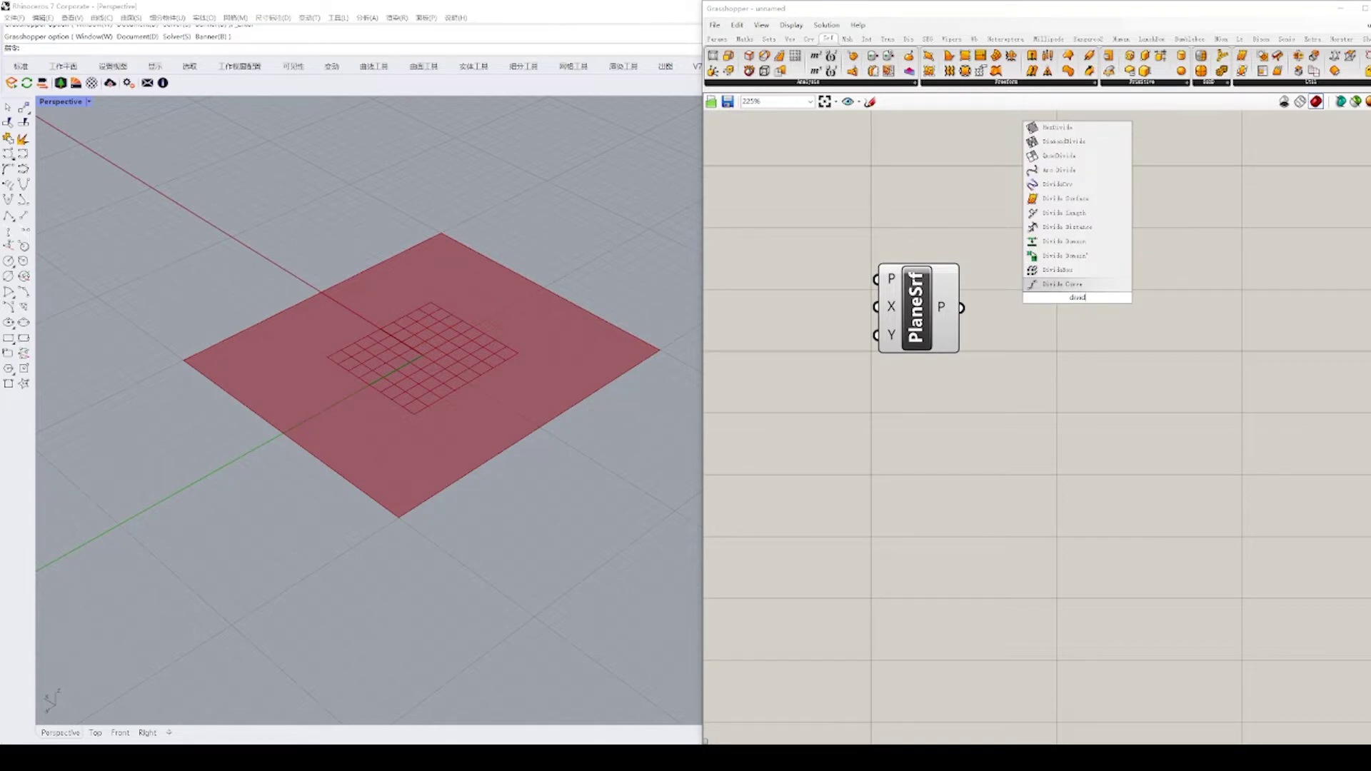
pyautogui.click(1075, 200)
pyautogui.moveTo(1036, 315); pyautogui.dragTo(1054, 351)
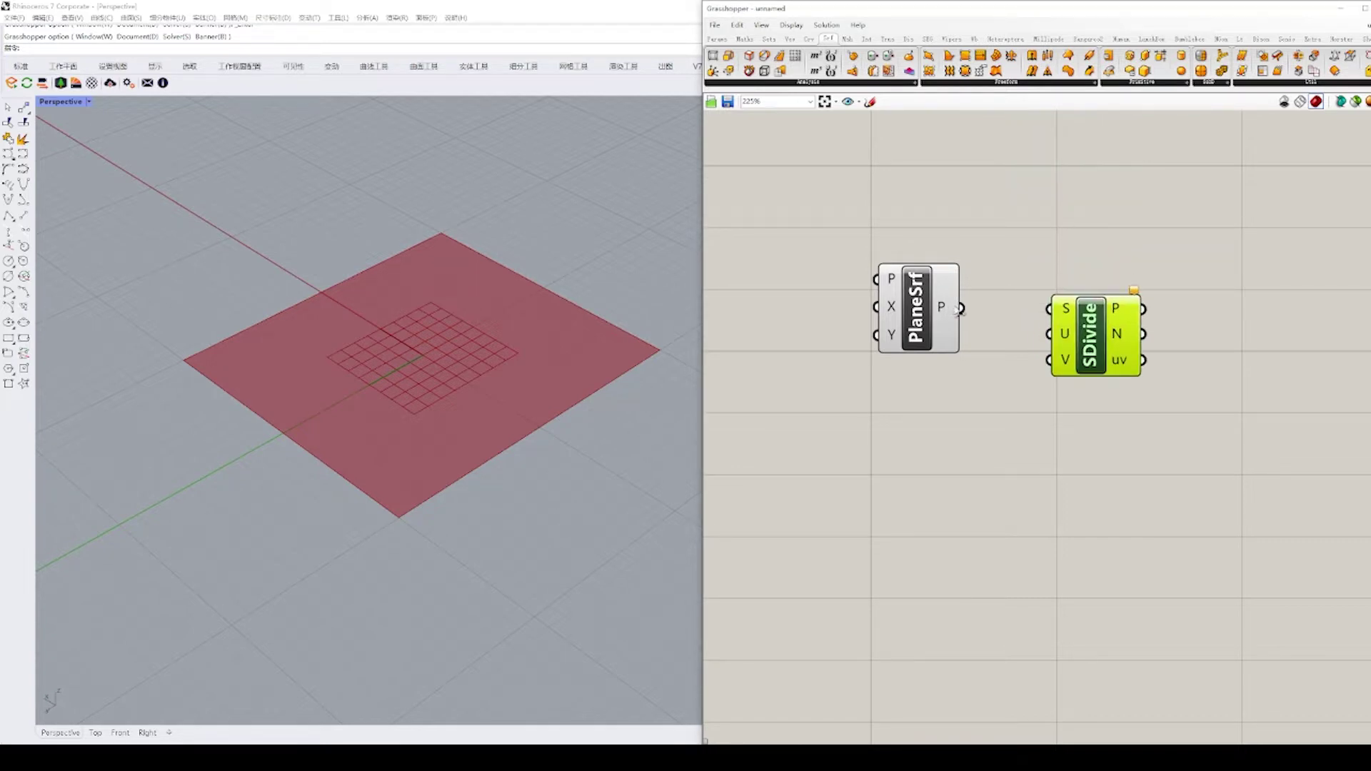
pyautogui.moveTo(960, 309); pyautogui.dragTo(1054, 366)
# Step: Add a number slider set to 11 and connect it to the U and V inputs of Divide Surface
pyautogui.doubleClick(910, 401)
pyautogui.write('11')
pyautogui.press('Return')
pyautogui.moveTo(994, 416); pyautogui.dragTo(1060, 390)
pyautogui.moveTo(1099, 368); pyautogui.dragTo(1104, 394)
pyautogui.moveTo(1113, 355); pyautogui.dragTo(1062, 358, button='right')
pyautogui.scroll(2, 1063, 358)
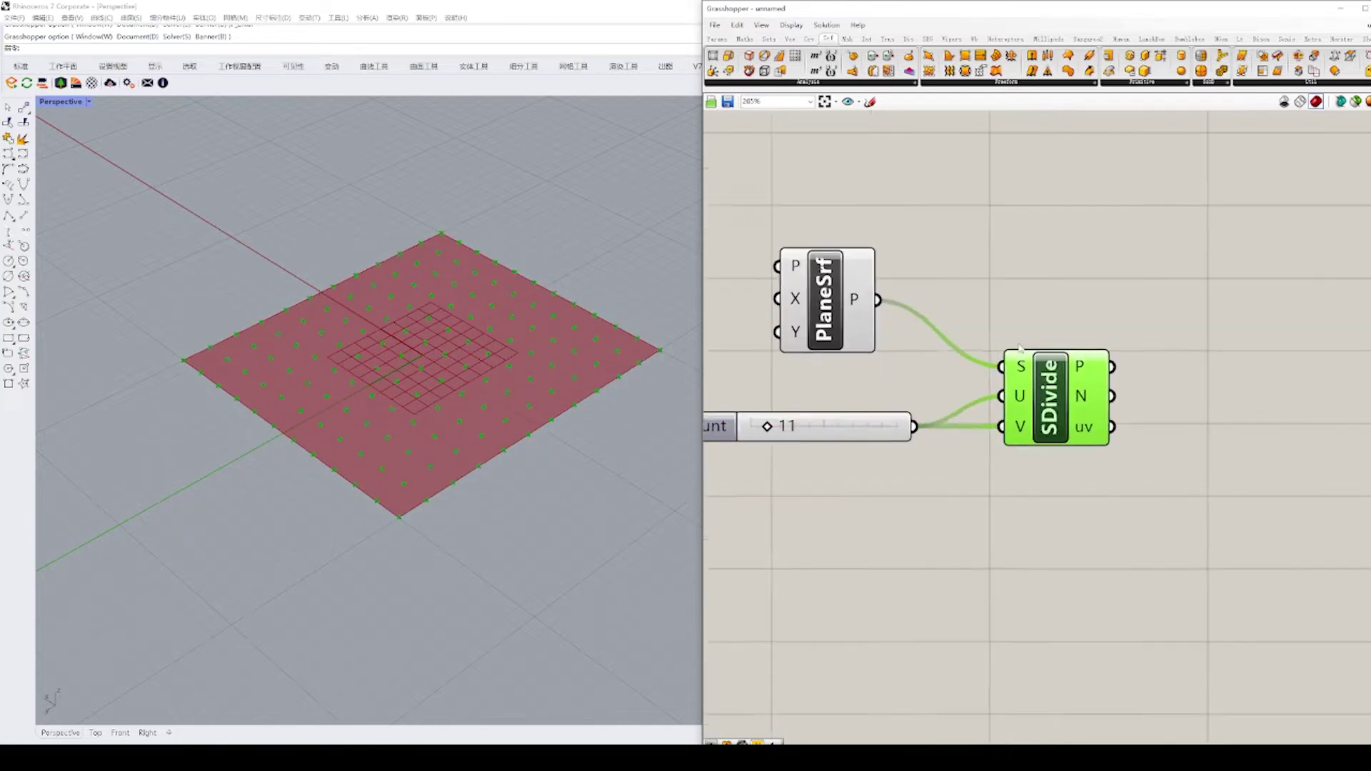
# Step: Add an enlarged panel fed by the Divide Surface points and read through its coordinate lists
pyautogui.doubleClick(1036, 327)
pyautogui.write('//')
pyautogui.press('Return')
pyautogui.scroll(-3, 1086, 315)
pyautogui.moveTo(1067, 319); pyautogui.dragTo(1169, 259)
pyautogui.moveTo(1130, 291); pyautogui.dragTo(970, 395, button='right')
pyautogui.scroll(1, 970, 394)
pyautogui.moveTo(970, 394); pyautogui.dragTo(987, 368)
pyautogui.moveTo(930, 377); pyautogui.dragTo(863, 377, button='right')
pyautogui.scroll(1, 863, 377)
pyautogui.moveTo(1035, 414); pyautogui.dragTo(1036, 479)
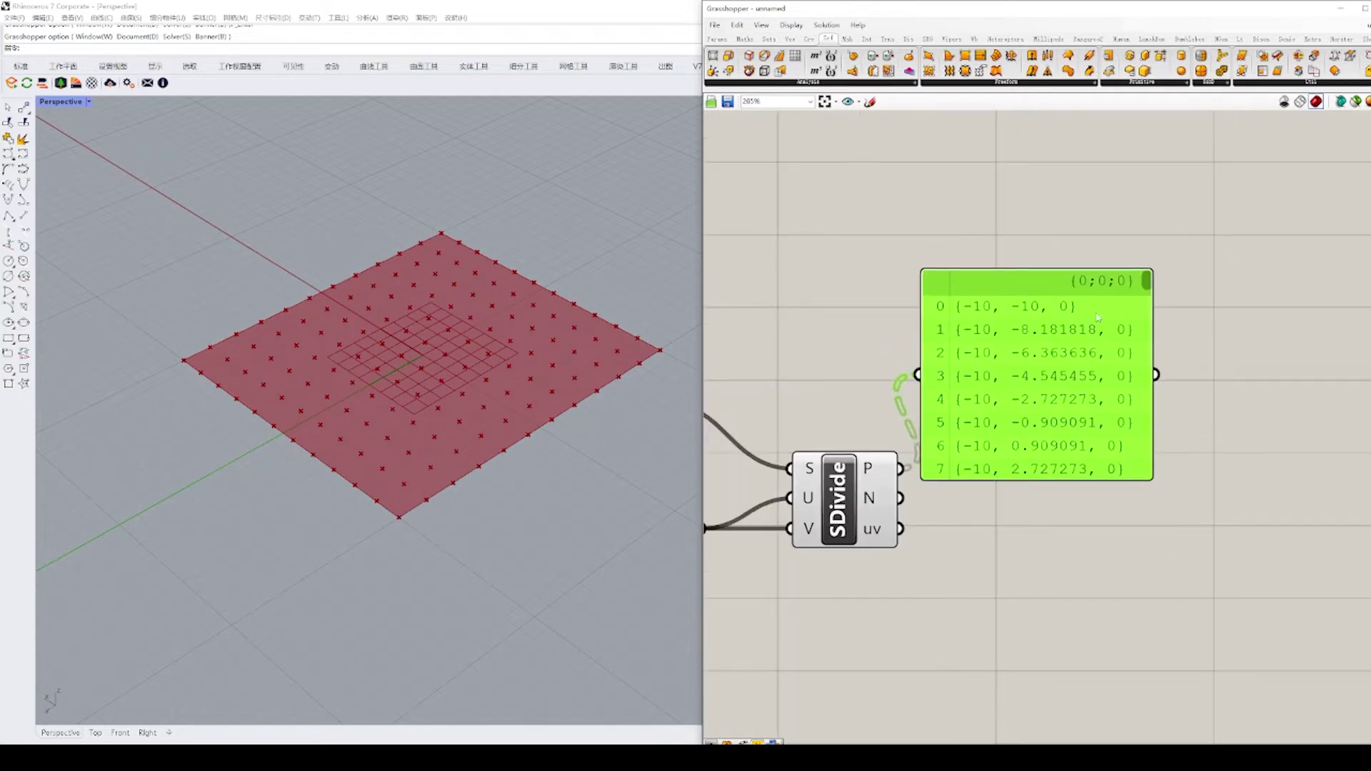
pyautogui.moveTo(1147, 291); pyautogui.dragTo(1147, 300)
pyautogui.scroll(-3, 1148, 300)
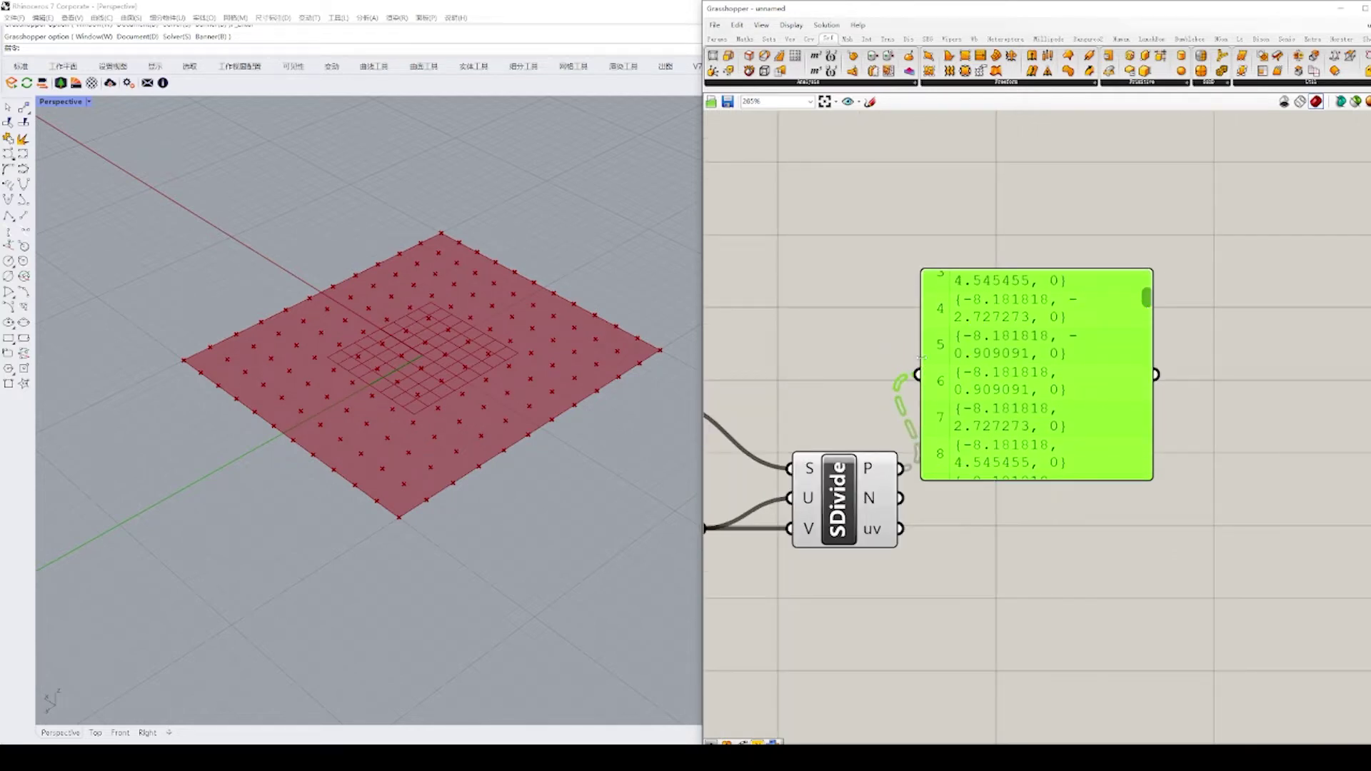
pyautogui.moveTo(921, 358); pyautogui.dragTo(949, 361)
# Step: Inspect the divided point grid in the Top view, measure a distance on it, and return to the Perspective view
pyautogui.moveTo(471, 454); pyautogui.dragTo(403, 496, button='right')
pyautogui.scroll(-2, 410, 473)
pyautogui.click(98, 734)
pyautogui.scroll(-9, 364, 495)
pyautogui.scroll(7, 471, 467)
pyautogui.write('d')
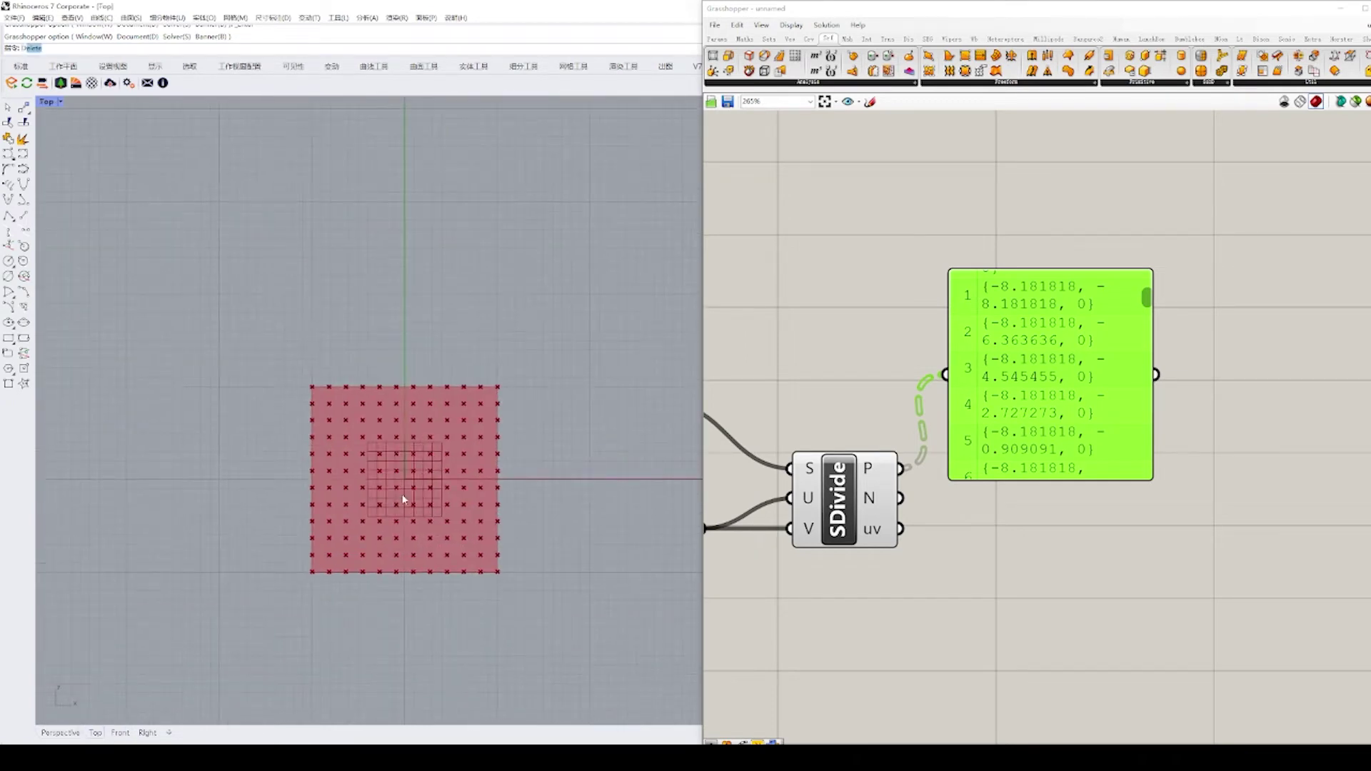
pyautogui.click(511, 391)
pyautogui.moveTo(496, 448); pyautogui.dragTo(474, 476, button='right')
pyautogui.scroll(-2, 430, 474)
pyautogui.scroll(2, 427, 477)
pyautogui.click(63, 733)
pyautogui.moveTo(322, 560); pyautogui.dragTo(356, 550, button='right')
# Step: Move the point-coordinate panel above the Divide Surface component to clear space beside its outputs
pyautogui.moveTo(966, 460); pyautogui.dragTo(975, 375)
pyautogui.moveTo(975, 403); pyautogui.dragTo(836, 431, button='right')
pyautogui.moveTo(839, 404); pyautogui.dragTo(882, 382)
pyautogui.moveTo(711, 541); pyautogui.dragTo(809, 498, button='right')
pyautogui.scroll(-1, 809, 498)
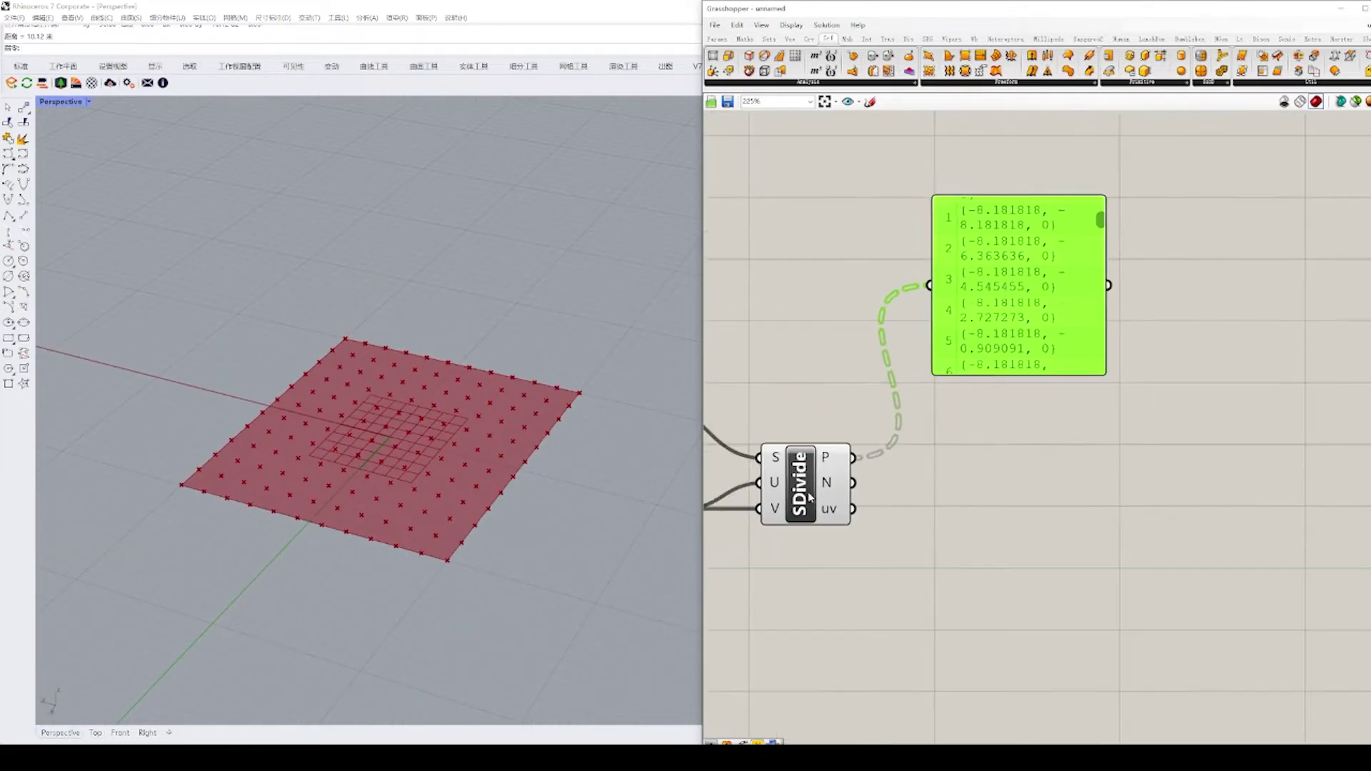
pyautogui.moveTo(809, 497); pyautogui.dragTo(834, 492)
pyautogui.moveTo(834, 492); pyautogui.dragTo(866, 478, button='right')
pyautogui.moveTo(866, 479); pyautogui.dragTo(871, 484)
pyautogui.moveTo(958, 466); pyautogui.dragTo(986, 474, button='right')
pyautogui.click(979, 472)
pyautogui.scroll(1, 911, 465)
pyautogui.moveTo(877, 461); pyautogui.dragTo(881, 460)
# Step: Add a List Length component and connect the Divide Surface points to its list input
pyautogui.doubleClick(1026, 479)
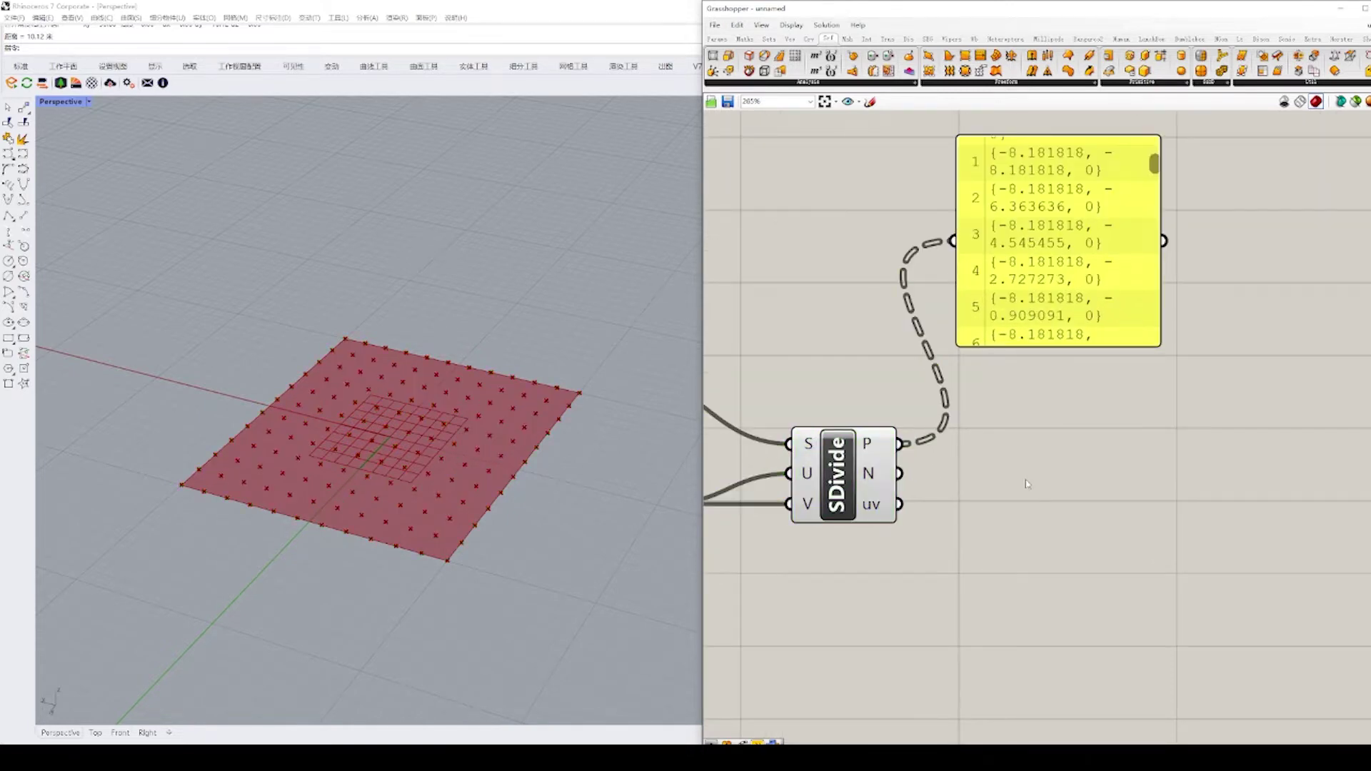
pyautogui.write('listlen')
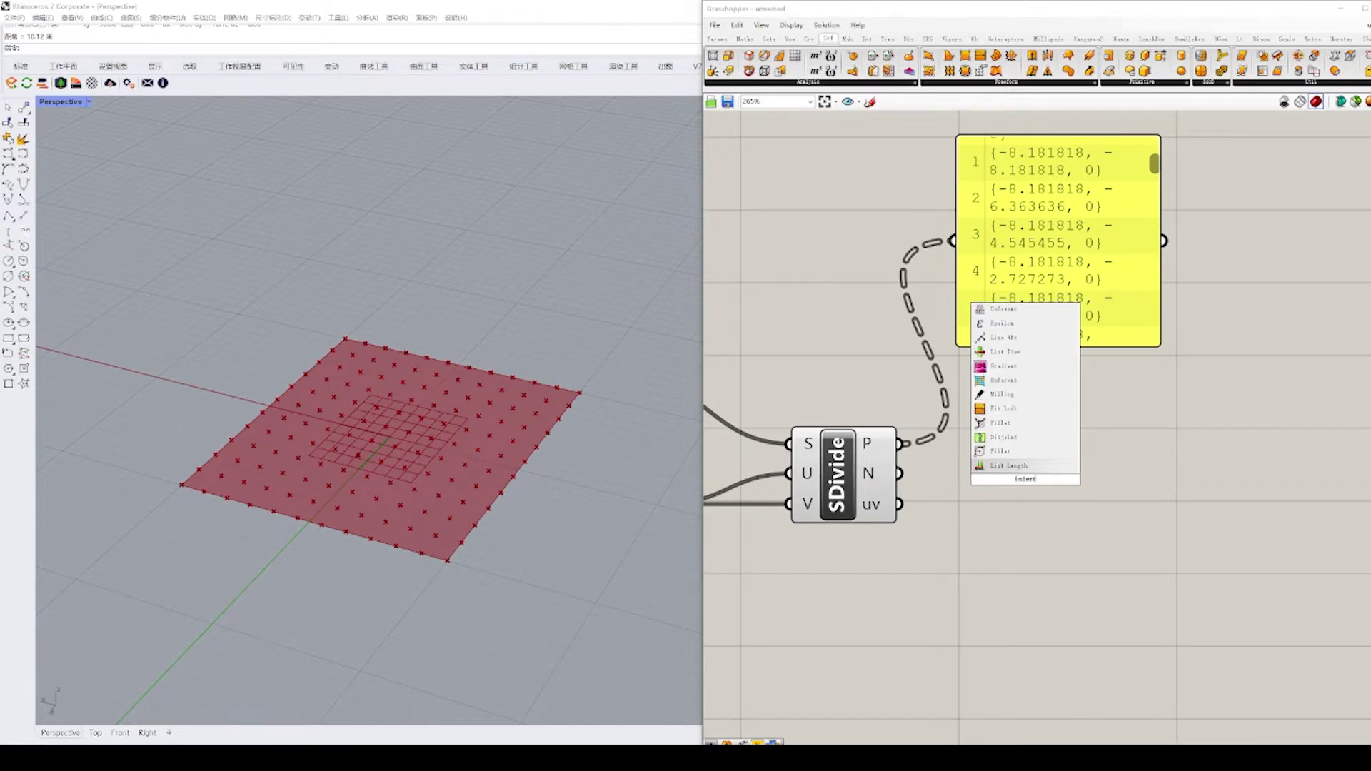
pyautogui.click(1029, 467)
pyautogui.moveTo(982, 482); pyautogui.dragTo(983, 483)
pyautogui.moveTo(1027, 486); pyautogui.dragTo(1033, 508)
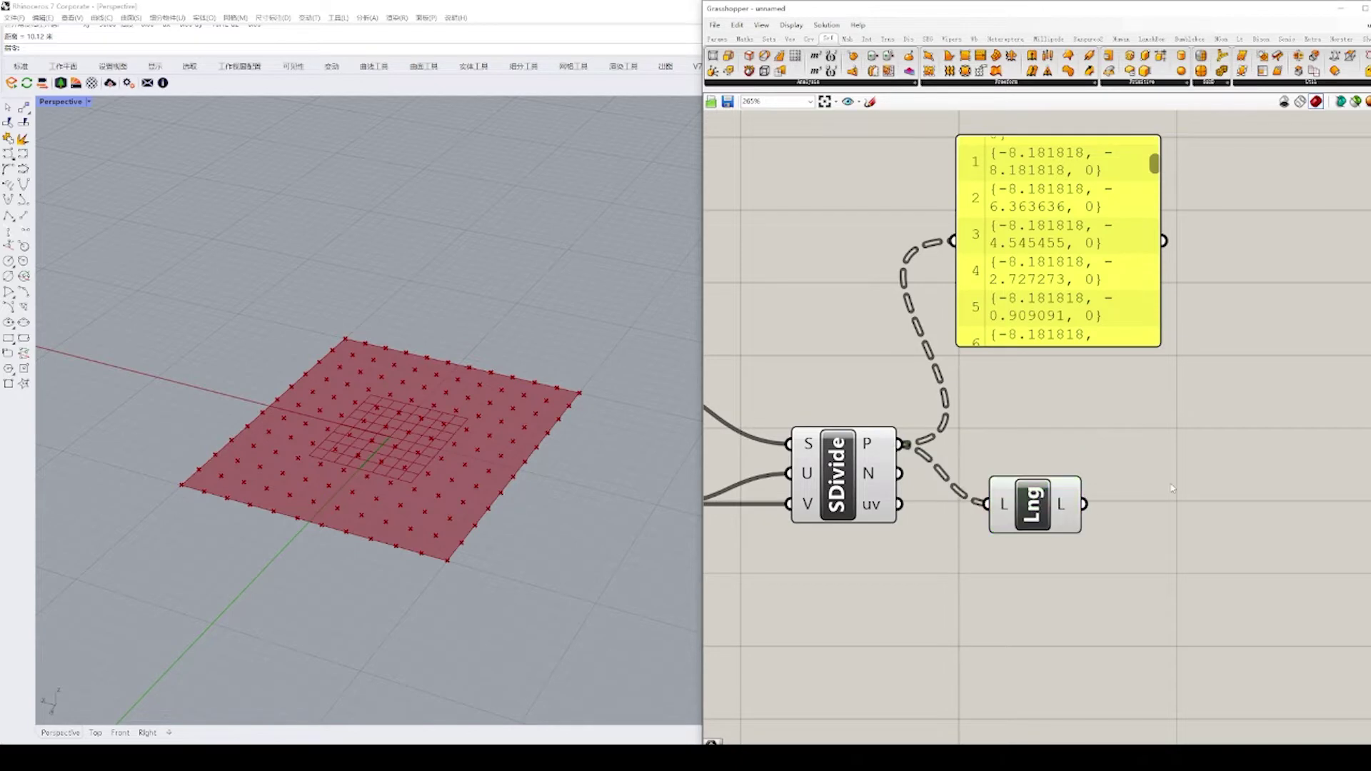
# Step: Feed the List Length output into the panel in place of the points and examine the per-branch lengths
pyautogui.moveTo(1116, 494); pyautogui.dragTo(1224, 458)
pyautogui.moveTo(1040, 325); pyautogui.dragTo(1111, 340)
pyautogui.moveTo(1104, 372); pyautogui.dragTo(1030, 460, button='right')
pyautogui.scroll(-1, 1104, 433)
pyautogui.moveTo(1014, 389); pyautogui.dragTo(1014, 388)
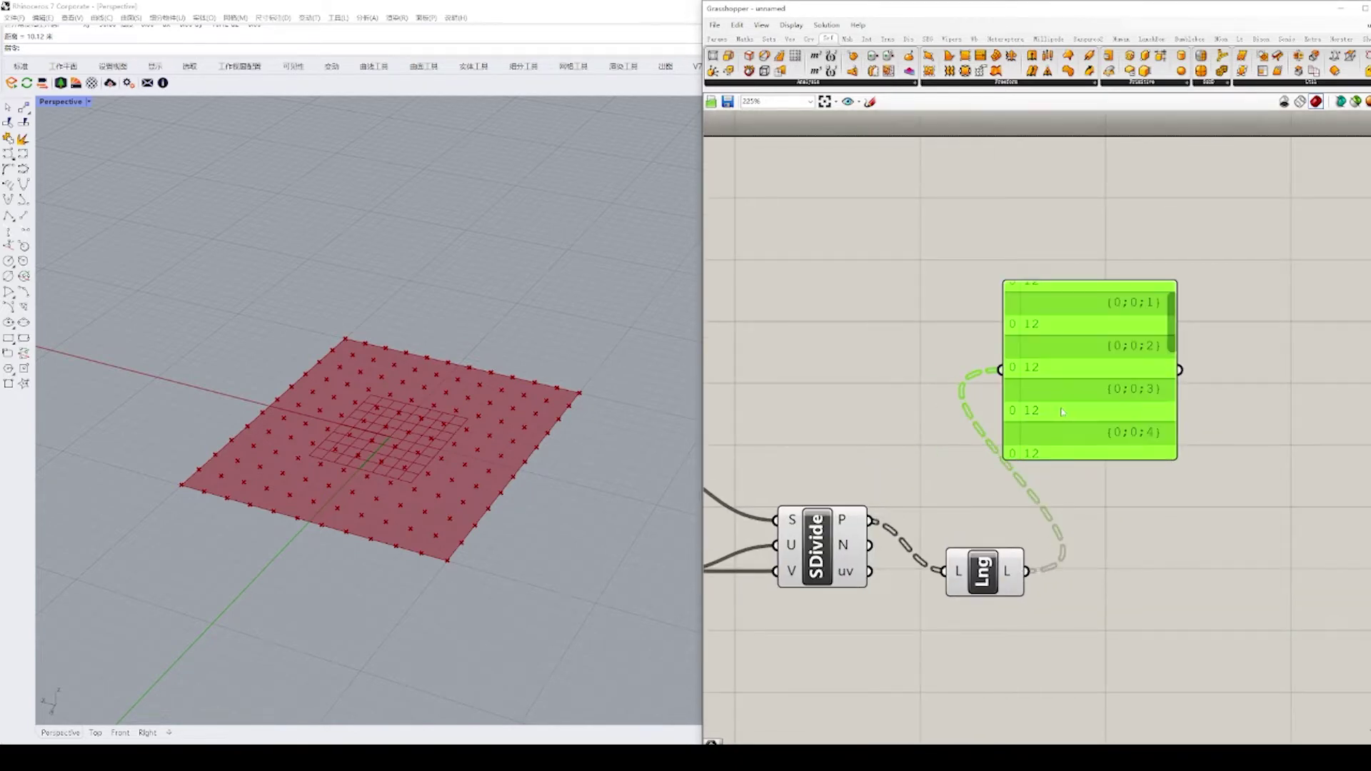
pyautogui.moveTo(1057, 410); pyautogui.dragTo(1103, 410, button='right')
pyautogui.moveTo(1103, 410); pyautogui.dragTo(1095, 410)
pyautogui.scroll(1, 1093, 410)
pyautogui.moveTo(1093, 410); pyautogui.dragTo(981, 413, button='right')
pyautogui.moveTo(981, 413); pyautogui.dragTo(1064, 405)
# Step: Add a Random component and connect the List Length output to its N input
pyautogui.doubleClick(1063, 536)
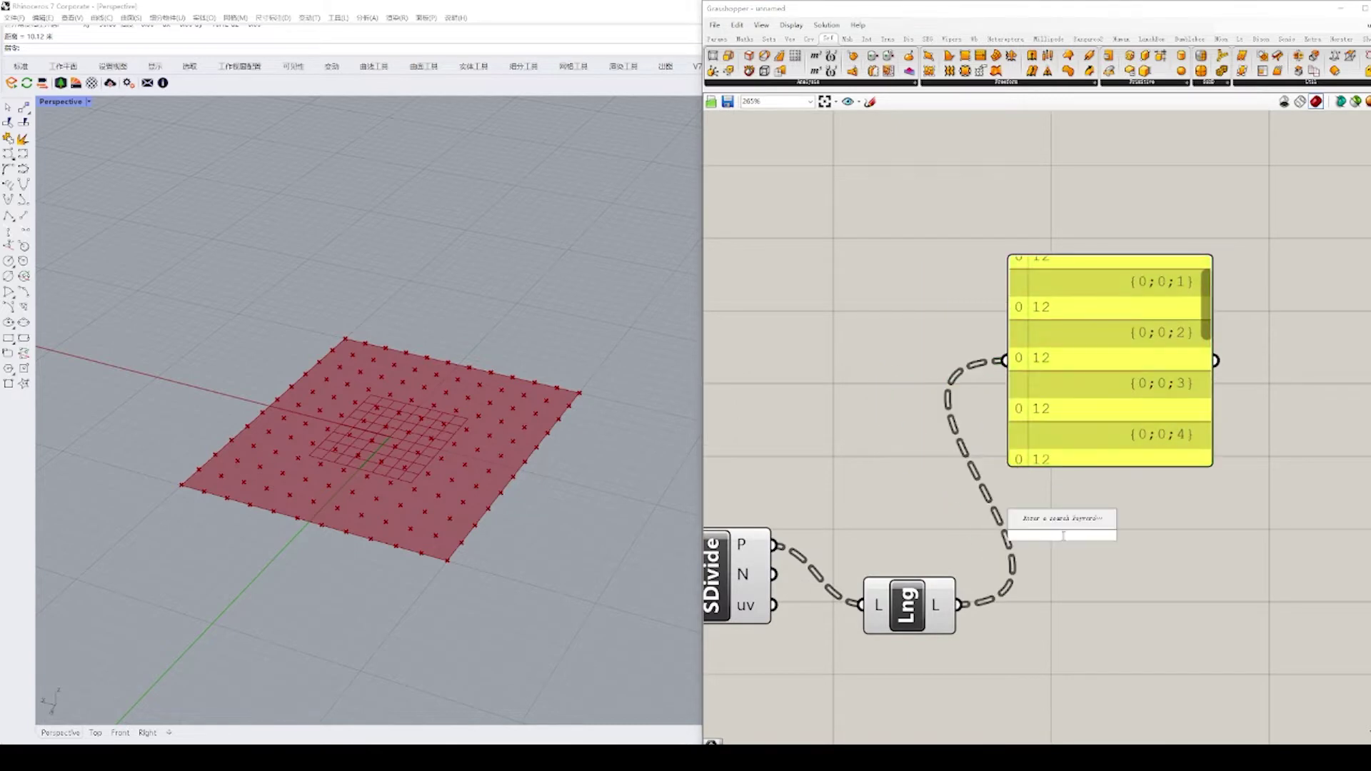
pyautogui.write('ramdo')
pyautogui.click(1039, 523)
pyautogui.moveTo(1038, 510); pyautogui.dragTo(1066, 564)
pyautogui.moveTo(1080, 563); pyautogui.dragTo(1101, 570)
pyautogui.moveTo(1103, 500); pyautogui.dragTo(986, 500, button='right')
# Step: Feed the Random output into the panel and make the panel taller to read the generated values
pyautogui.moveTo(986, 429); pyautogui.dragTo(1167, 479)
pyautogui.moveTo(1060, 568); pyautogui.dragTo(1069, 412)
pyautogui.moveTo(1155, 429); pyautogui.dragTo(1036, 460, button='right')
pyautogui.moveTo(1078, 548); pyautogui.dragTo(1080, 648)
pyautogui.moveTo(1120, 472); pyautogui.dragTo(1130, 441, button='right')
pyautogui.moveTo(1164, 358); pyautogui.dragTo(1168, 368)
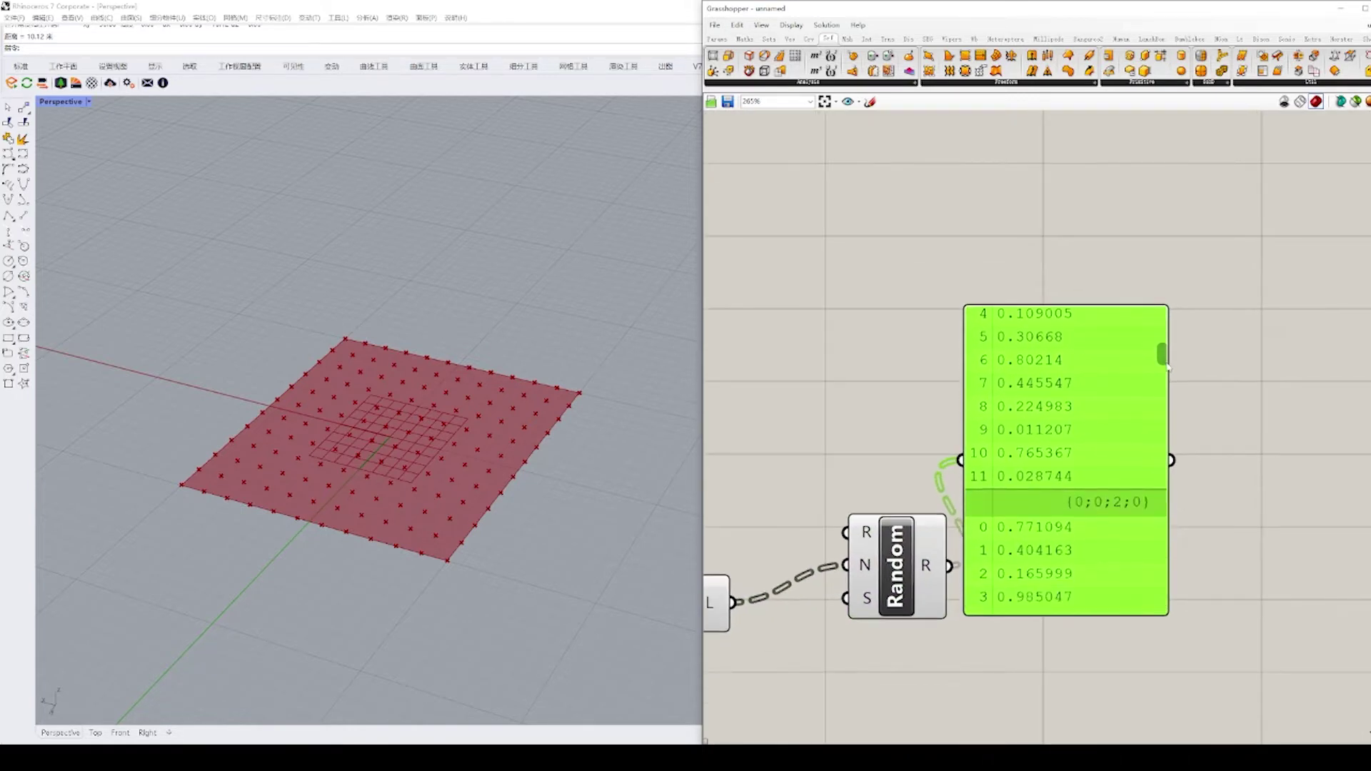
# Step: Simplify the data tree on the Random component's output
pyautogui.rightClick(933, 550)
pyautogui.click(959, 640)
pyautogui.scroll(-4, 931, 510)
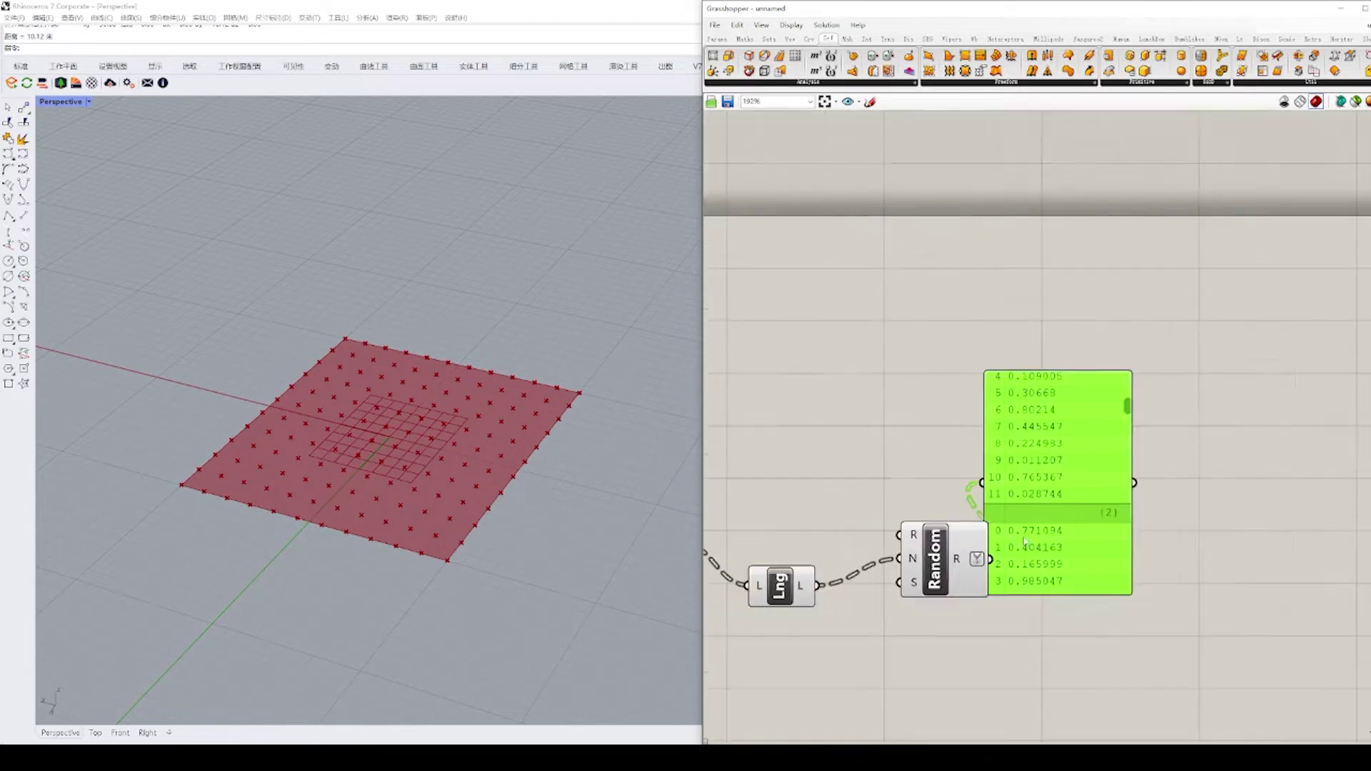
# Step: Duplicate the panel so one shows the Divide Surface points and the other the Random values
pyautogui.moveTo(1083, 483); pyautogui.dragTo(944, 400)
pyautogui.hotkey('ctrl', 'c')
pyautogui.hotkey('ctrl', 'v')
pyautogui.moveTo(947, 402); pyautogui.dragTo(760, 421, button='right')
pyautogui.scroll(1, 760, 421)
pyautogui.moveTo(930, 477); pyautogui.dragTo(1073, 527)
pyautogui.click(828, 451)
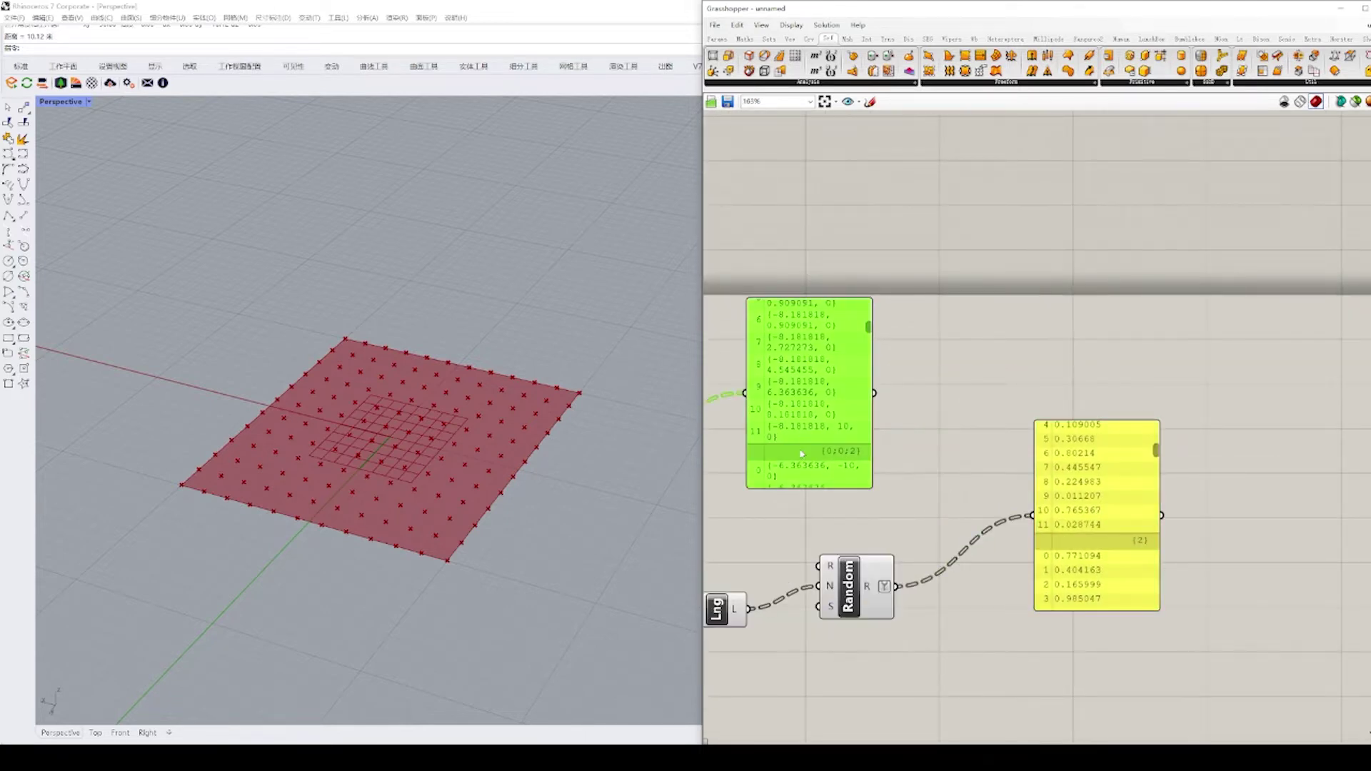
pyautogui.moveTo(828, 452); pyautogui.dragTo(857, 436, button='right')
pyautogui.moveTo(856, 436); pyautogui.dragTo(918, 438)
# Step: Arrange the point panel and the random-value panel apart from each other and compare their branches
pyautogui.moveTo(1074, 474); pyautogui.dragTo(954, 457, button='right')
pyautogui.scroll(1, 954, 457)
pyautogui.moveTo(956, 458); pyautogui.dragTo(989, 547)
pyautogui.moveTo(752, 436); pyautogui.dragTo(866, 434, button='right')
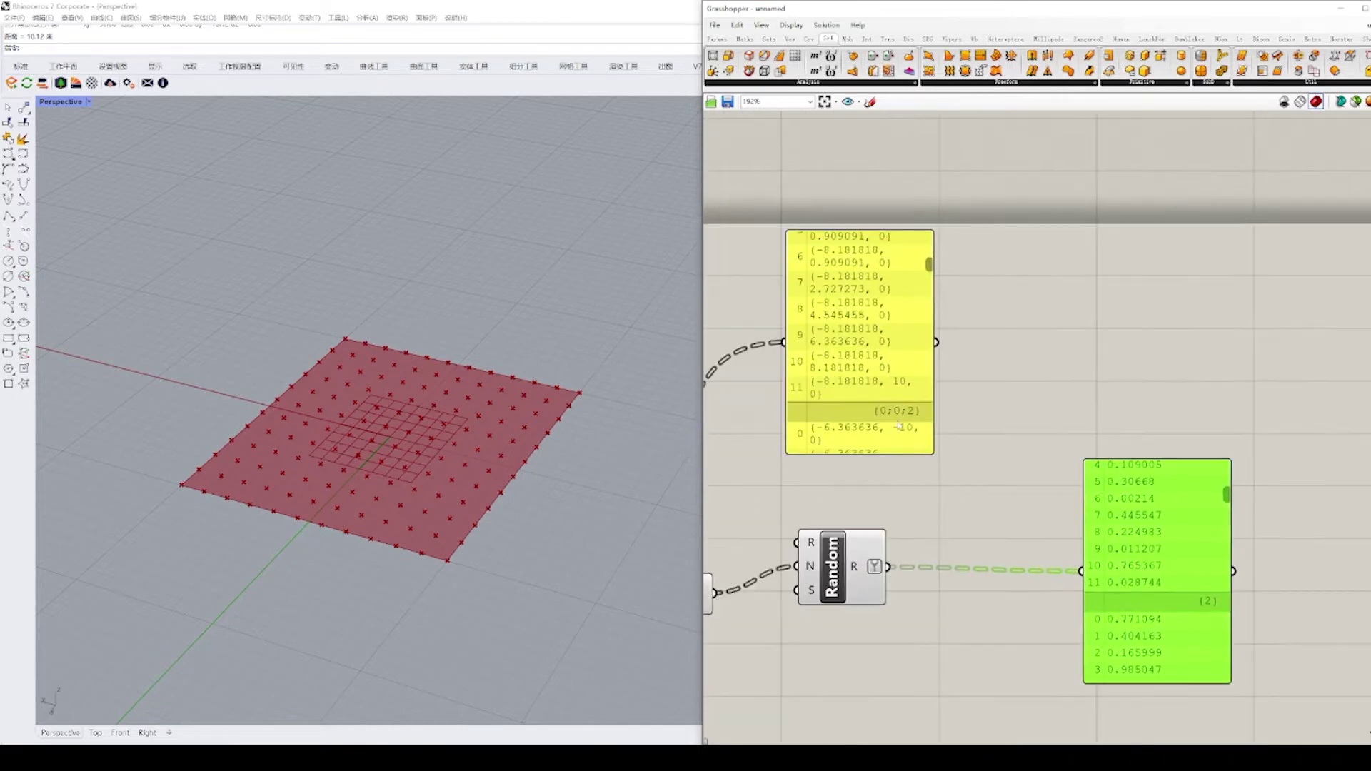
pyautogui.moveTo(865, 434); pyautogui.dragTo(922, 436)
pyautogui.click(964, 473)
pyautogui.moveTo(964, 473); pyautogui.dragTo(994, 451, button='right')
pyautogui.doubleClick(980, 524)
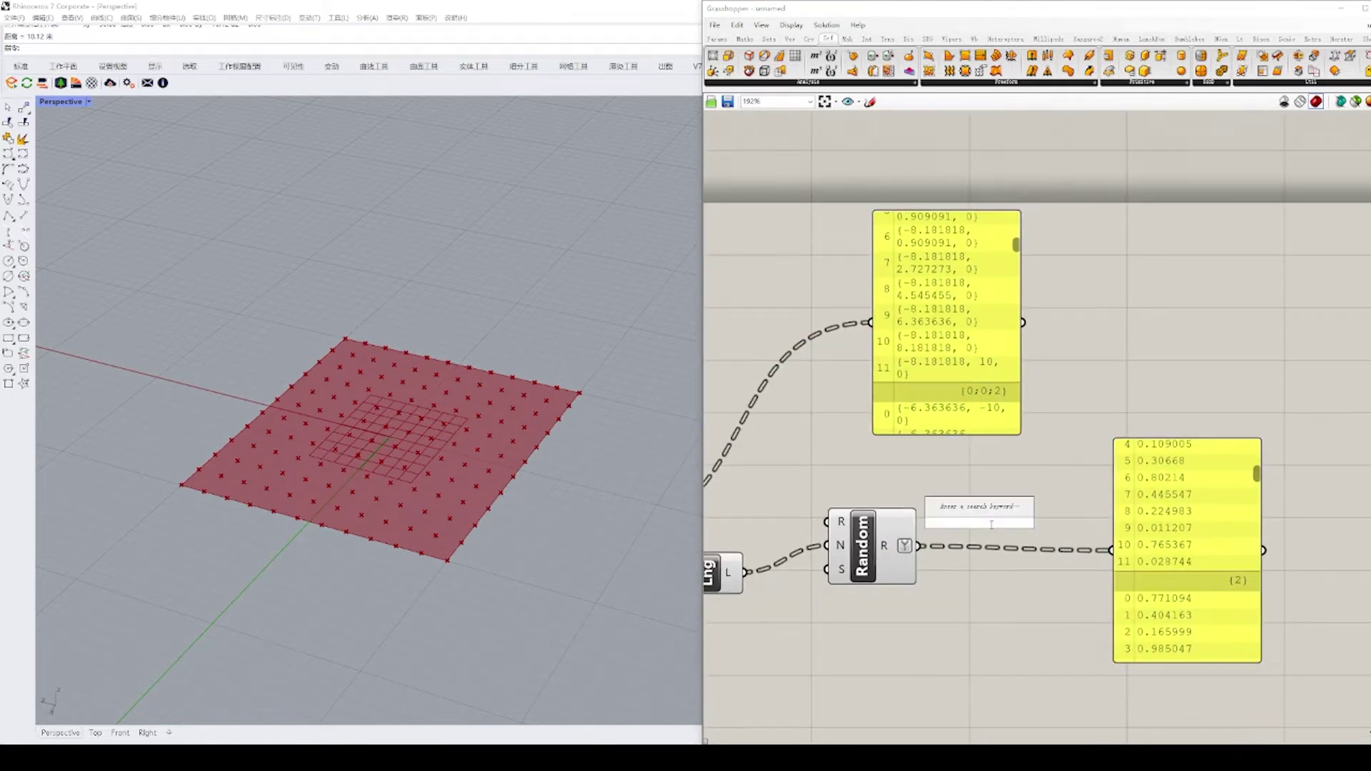
pyautogui.write('miove')
pyautogui.press('Return')
pyautogui.moveTo(951, 520); pyautogui.dragTo(975, 503)
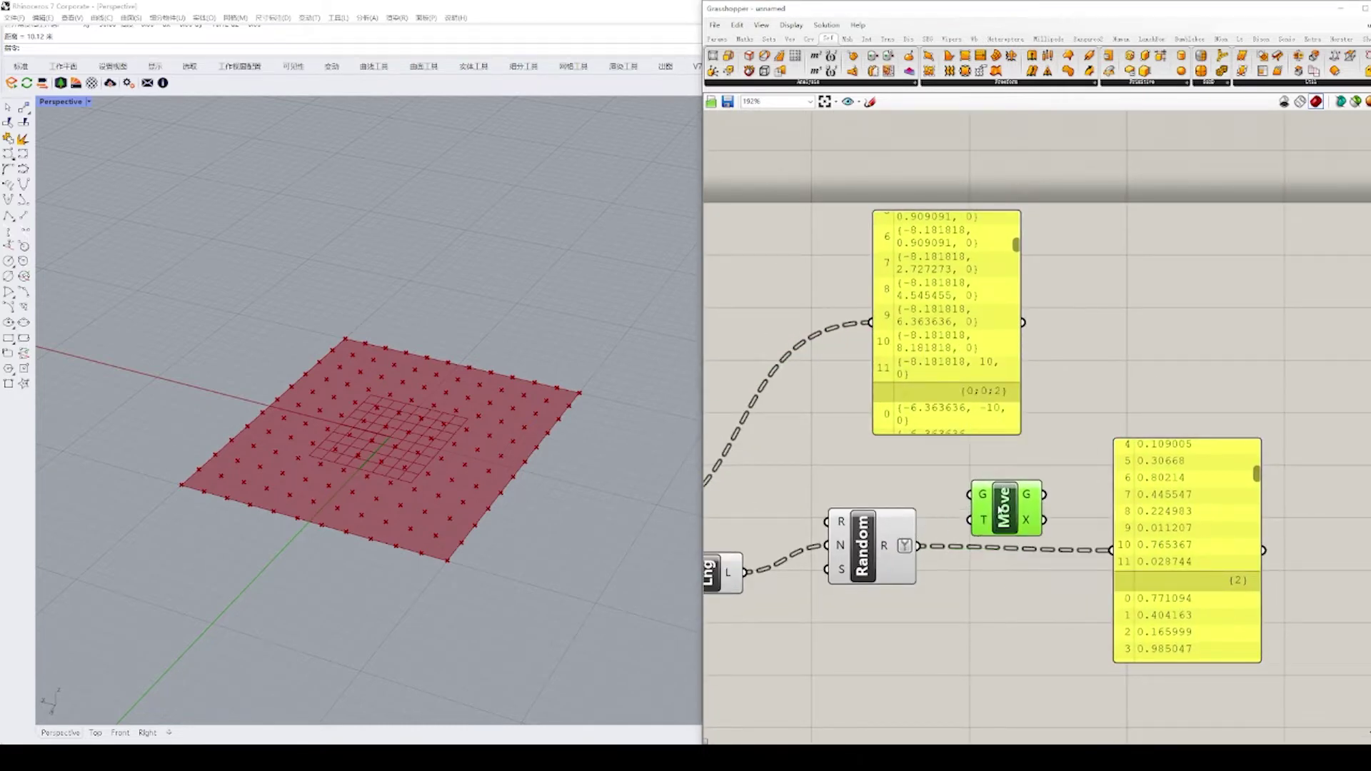
pyautogui.press('Delete')
# Step: Place a Construct Point component and a Deconstruct point component on the canvas above Random
pyautogui.moveTo(924, 470); pyautogui.dragTo(960, 469, button='right')
pyautogui.click(946, 386)
pyautogui.click(831, 215)
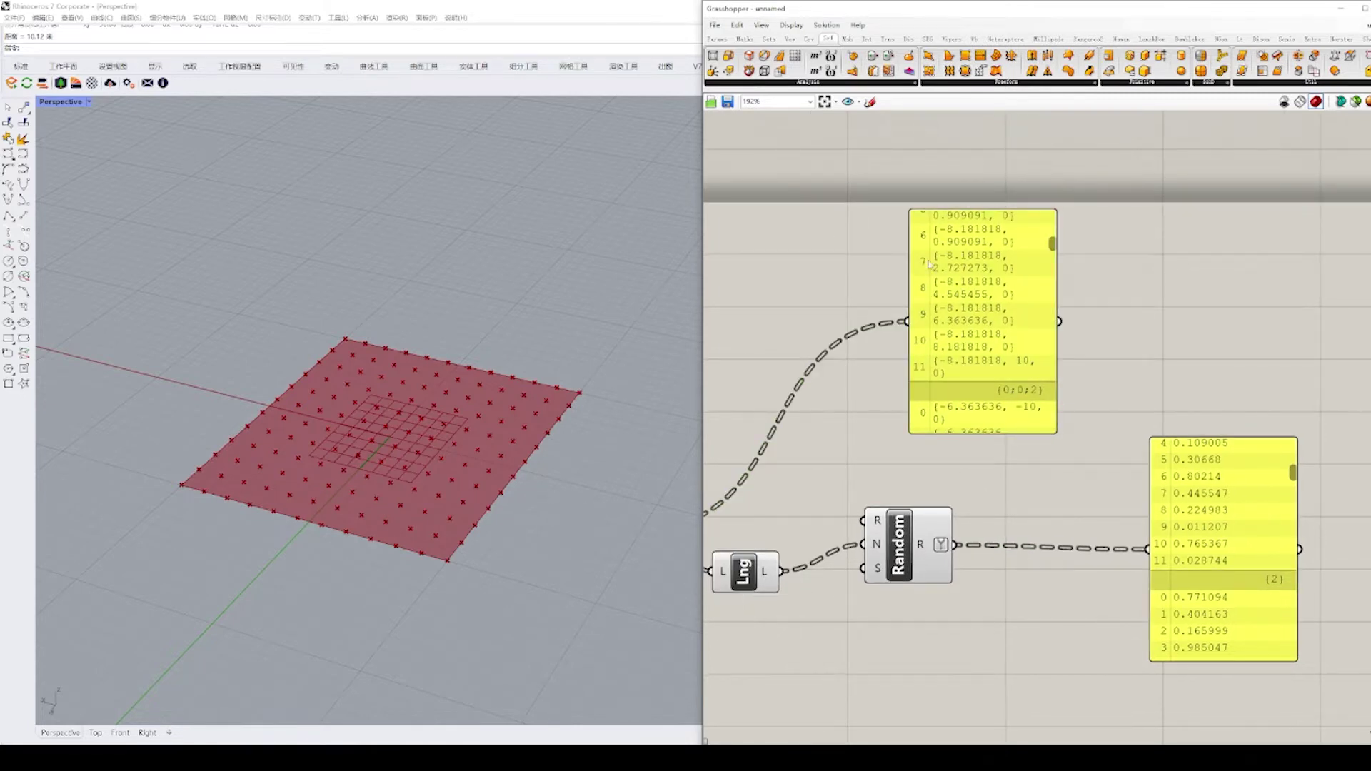
pyautogui.click(944, 40)
pyautogui.click(790, 38)
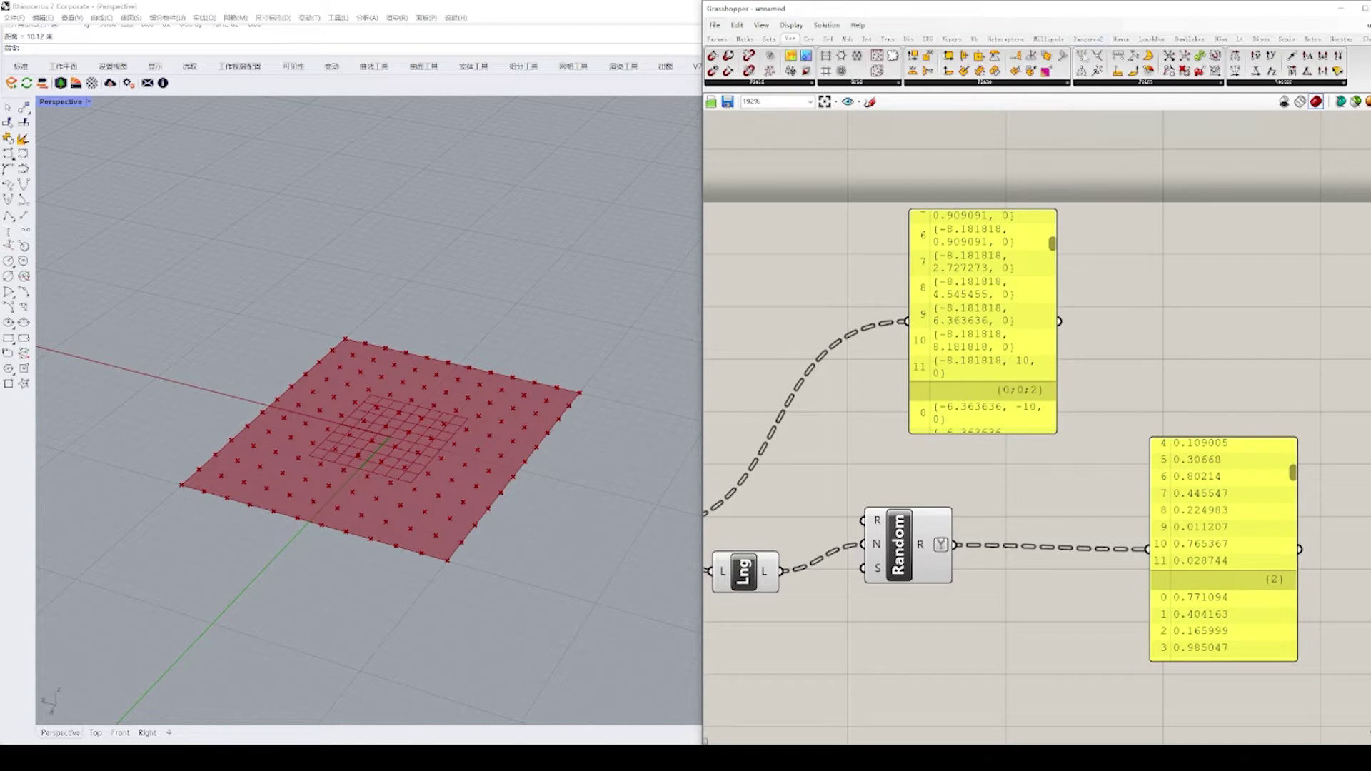
pyautogui.click(959, 332)
pyautogui.moveTo(961, 334); pyautogui.dragTo(1043, 356)
pyautogui.click(1082, 73)
pyautogui.click(896, 408)
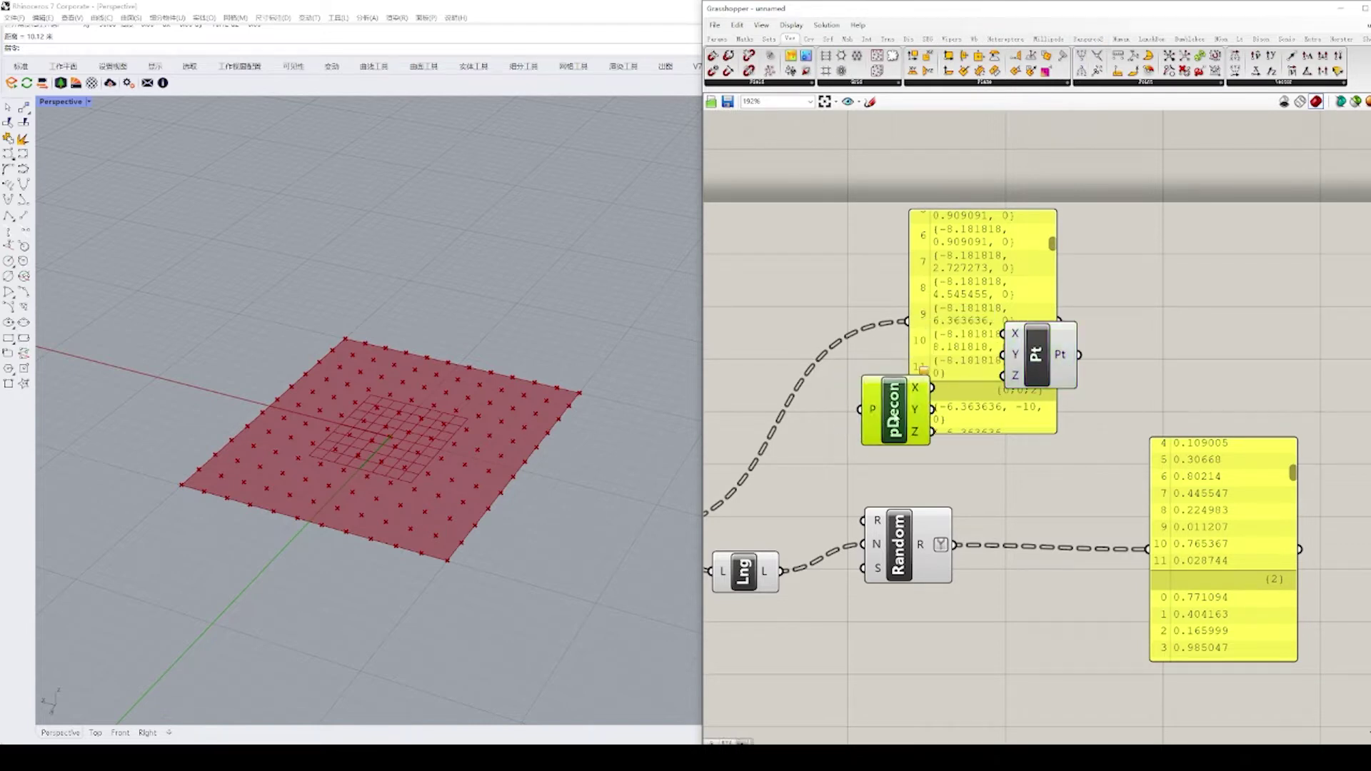
# Step: Connect the Divide Surface points to Deconstruct, wire its X and Y into Construct Point, and shift Construct Point further along
pyautogui.scroll(-2, 875, 435)
pyautogui.moveTo(874, 436); pyautogui.dragTo(932, 439, button='right')
pyautogui.scroll(1, 775, 509)
pyautogui.moveTo(772, 511); pyautogui.dragTo(946, 420)
pyautogui.moveTo(947, 430); pyautogui.dragTo(932, 435, button='right')
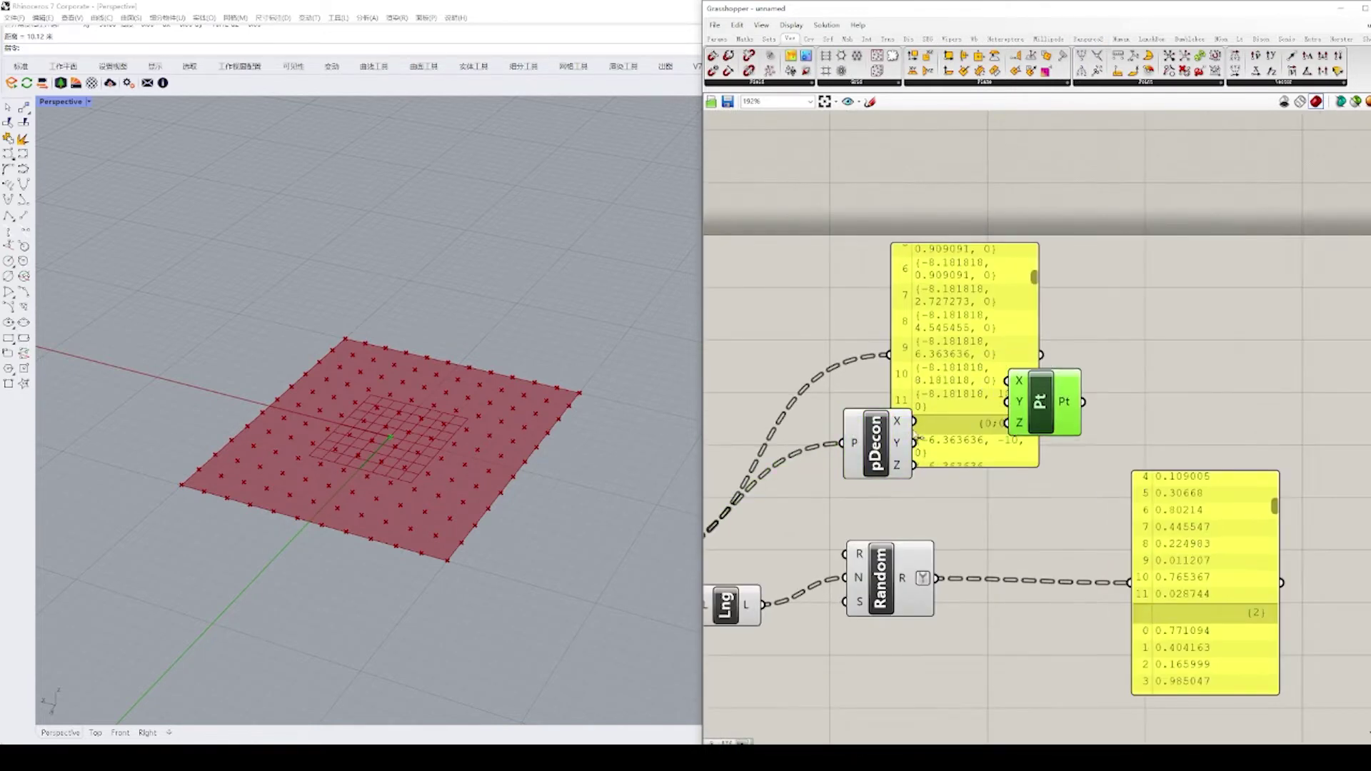
pyautogui.moveTo(916, 443); pyautogui.dragTo(1008, 402)
pyautogui.moveTo(1040, 404); pyautogui.dragTo(1163, 477)
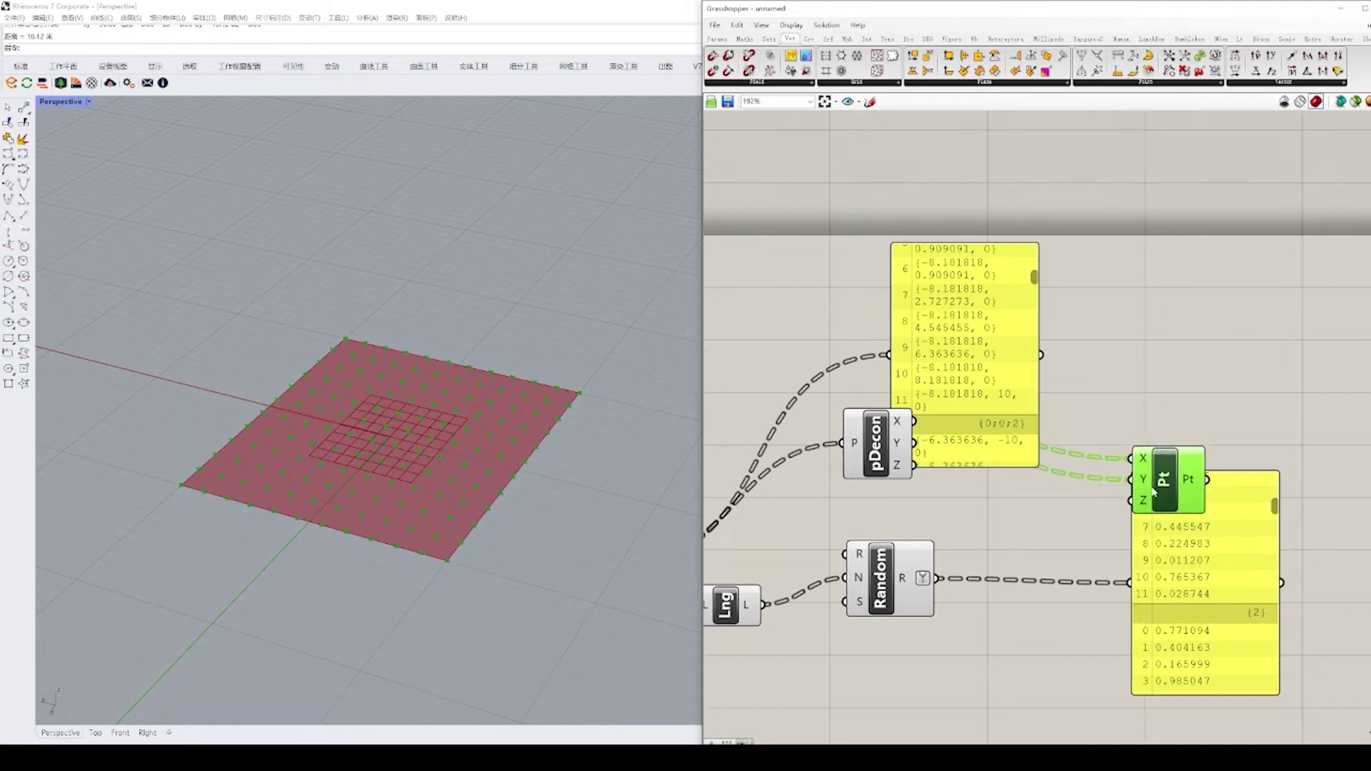
# Step: Add an Addition component and connect the deconstructed Z to A and the Random values to B
pyautogui.doubleClick(1038, 514)
pyautogui.write('+')
pyautogui.press('Return')
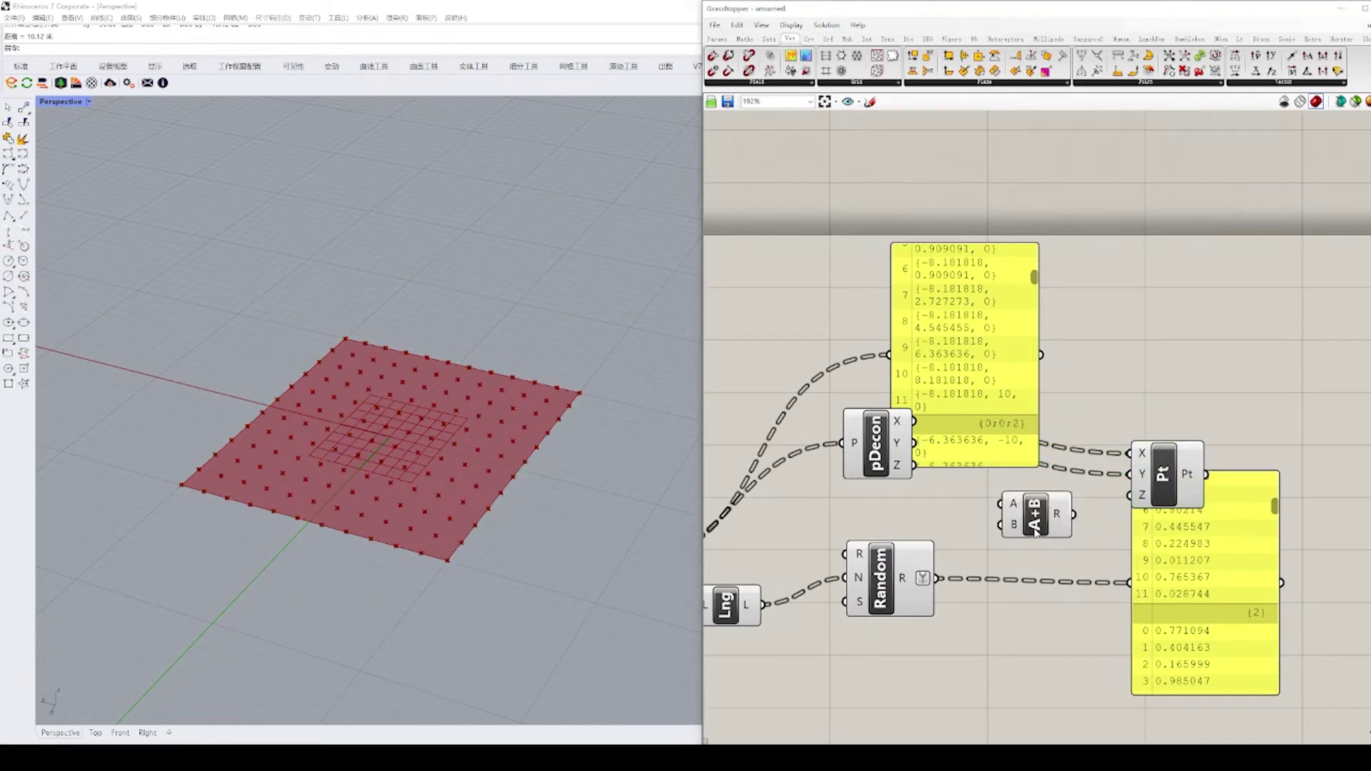
pyautogui.moveTo(917, 466); pyautogui.dragTo(919, 491)
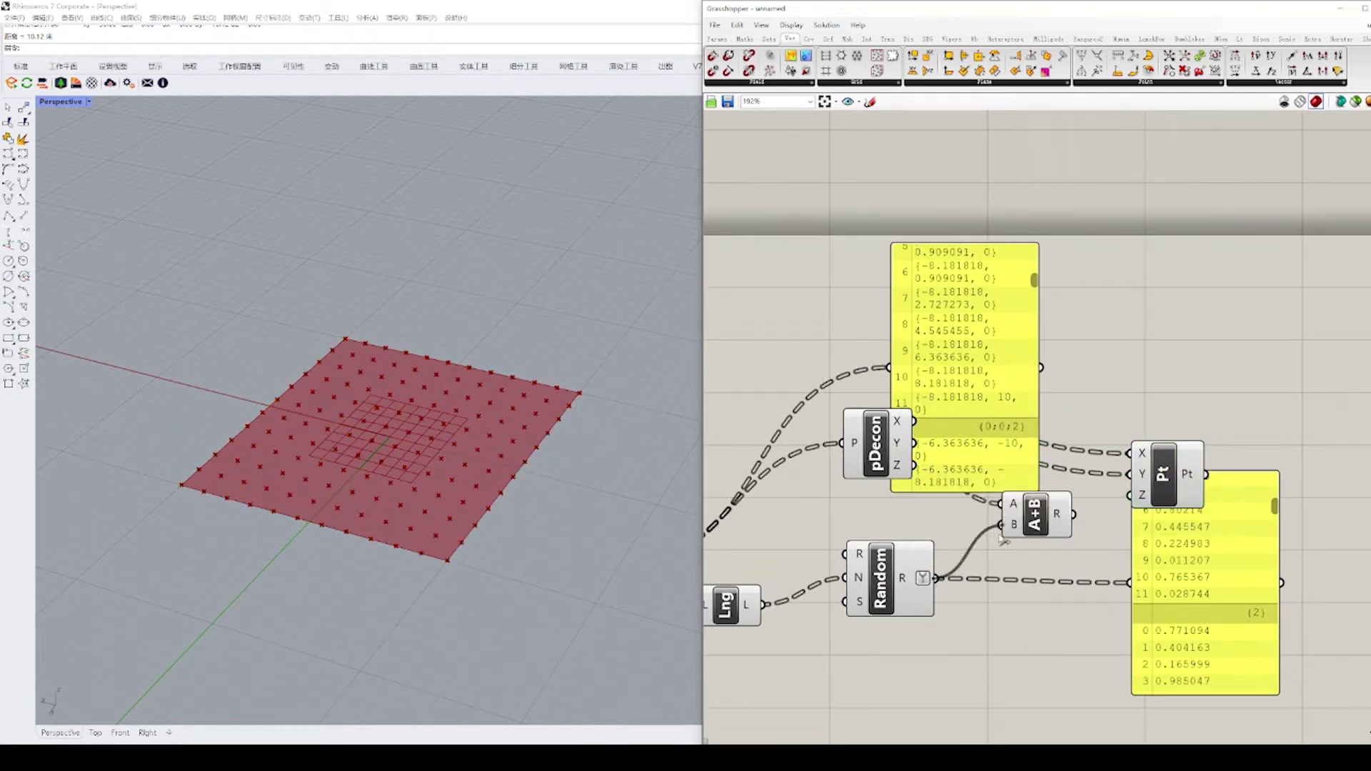
# Step: Connect the addition result to Construct Point's Z input and delete both data panels
pyautogui.click(1192, 550)
pyautogui.press('Delete')
pyautogui.click(1000, 357)
pyautogui.press('Delete')
pyautogui.scroll(-3, 1065, 393)
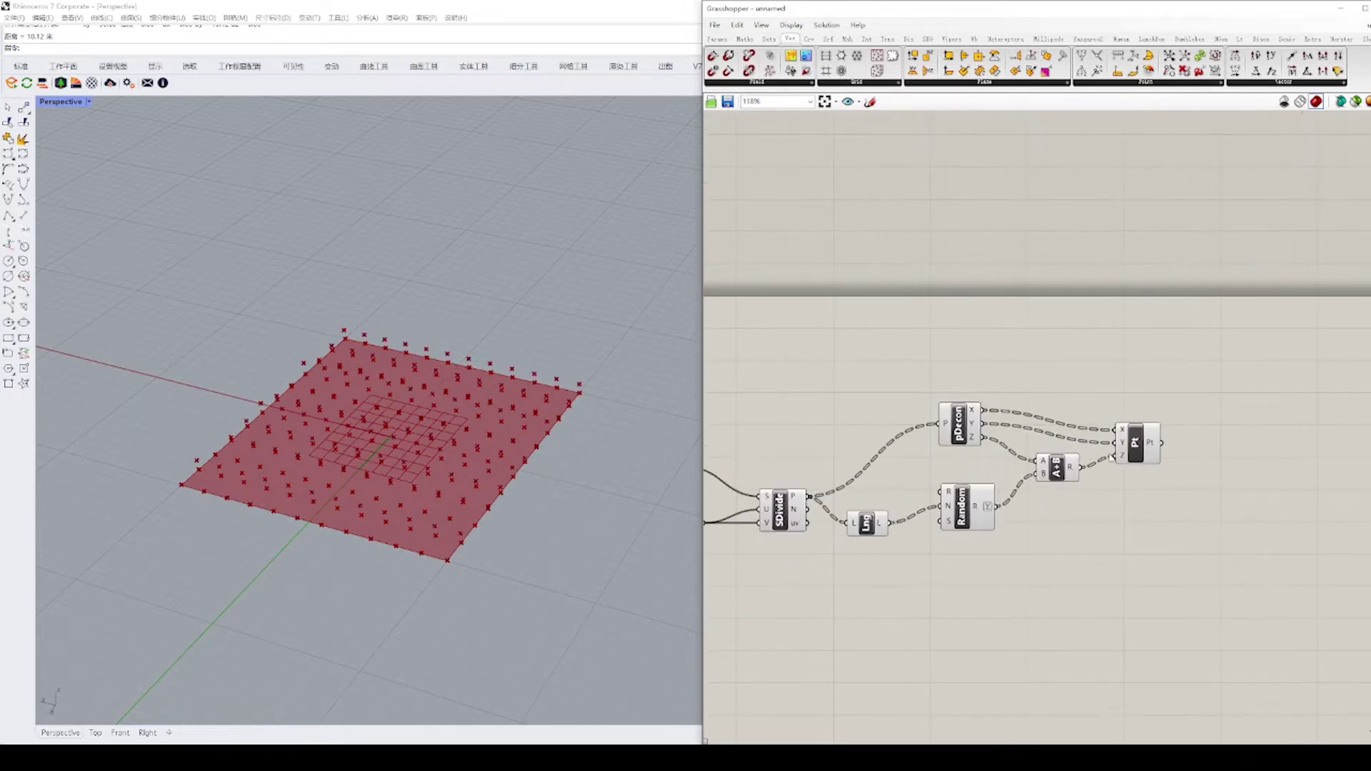
# Step: Move the Construct Point component slightly further from the Addition component
pyautogui.click(1136, 449)
pyautogui.moveTo(1113, 451); pyautogui.dragTo(1175, 458, button='right')
pyautogui.moveTo(1198, 454); pyautogui.dragTo(1221, 444)
pyautogui.click(1118, 479)
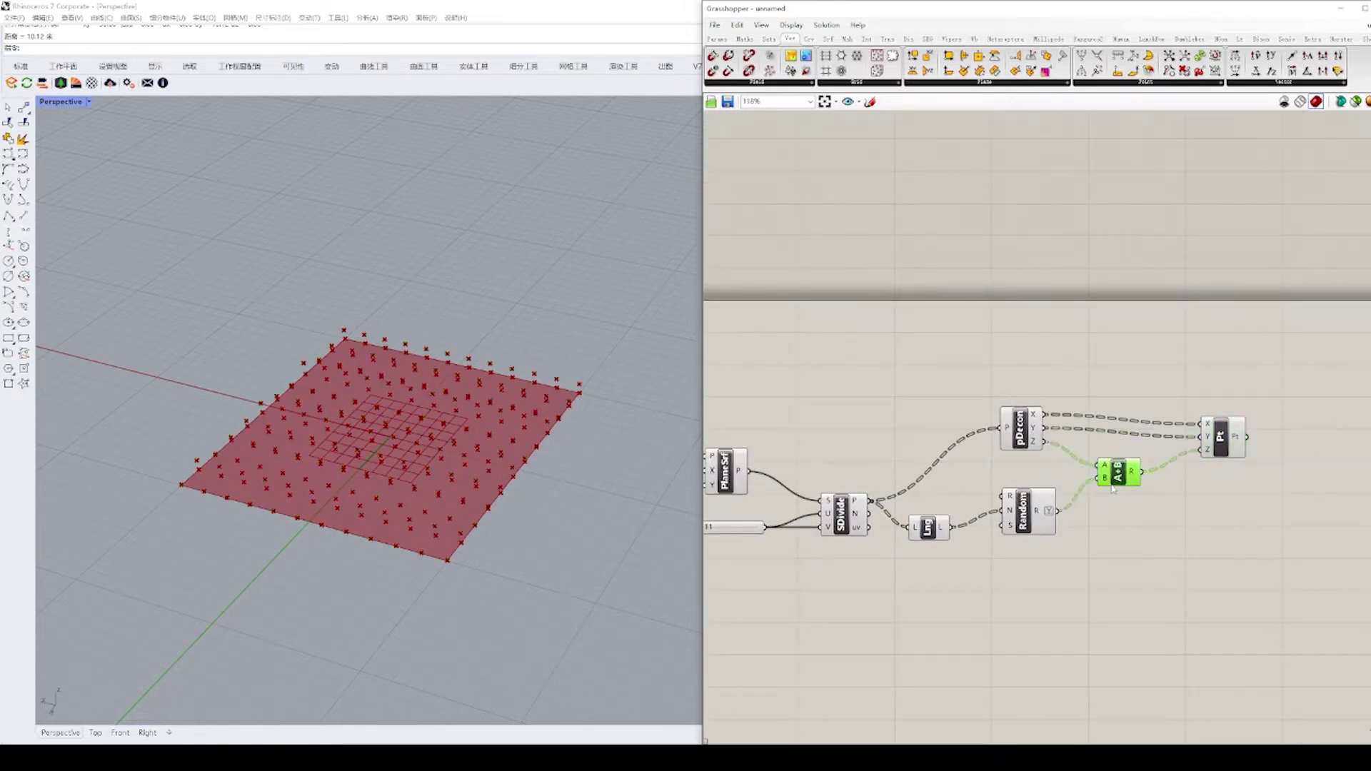
pyautogui.click(1024, 516)
# Step: Turn off the preview of every component upstream of Construct Point
pyautogui.moveTo(1151, 386); pyautogui.dragTo(752, 590)
pyautogui.moveTo(857, 620); pyautogui.dragTo(995, 570, button='right')
pyautogui.scroll(-2, 995, 570)
pyautogui.click(805, 365)
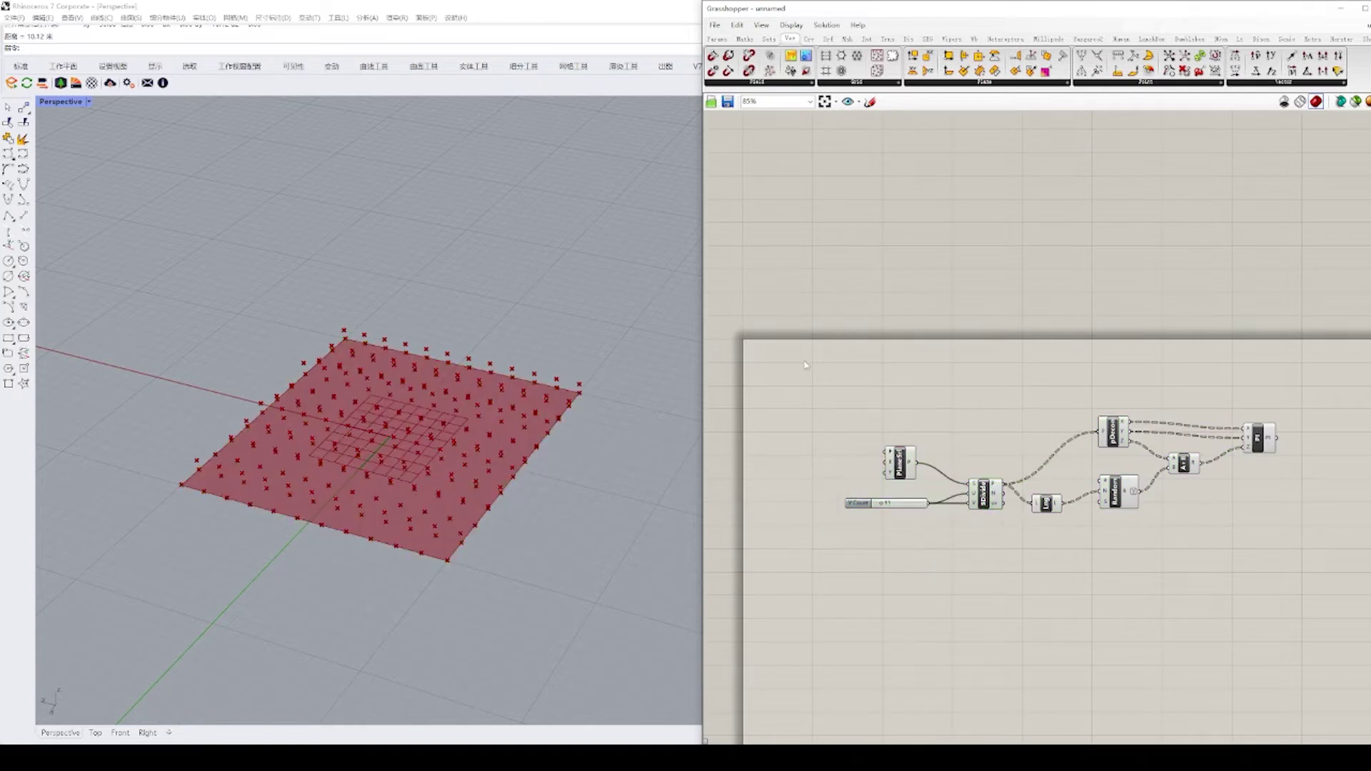
pyautogui.moveTo(1175, 582); pyautogui.dragTo(850, 367)
pyautogui.middleClick(855, 365)
pyautogui.click(884, 335)
# Step: Add an enlarged panel beside Construct Point and feed it with the constructed points
pyautogui.moveTo(946, 388); pyautogui.dragTo(715, 387, button='right')
pyautogui.scroll(3, 975, 439)
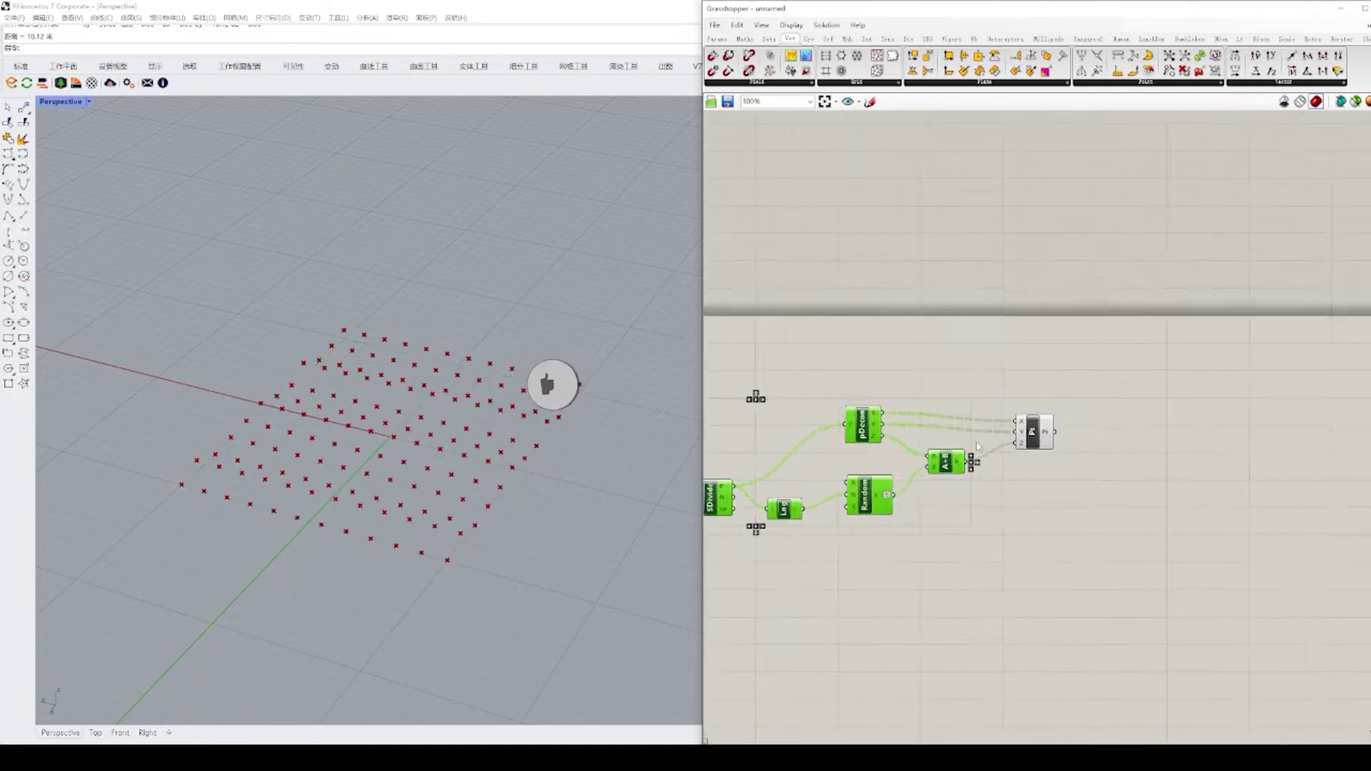
pyautogui.click(1126, 414)
pyautogui.doubleClick(1128, 416)
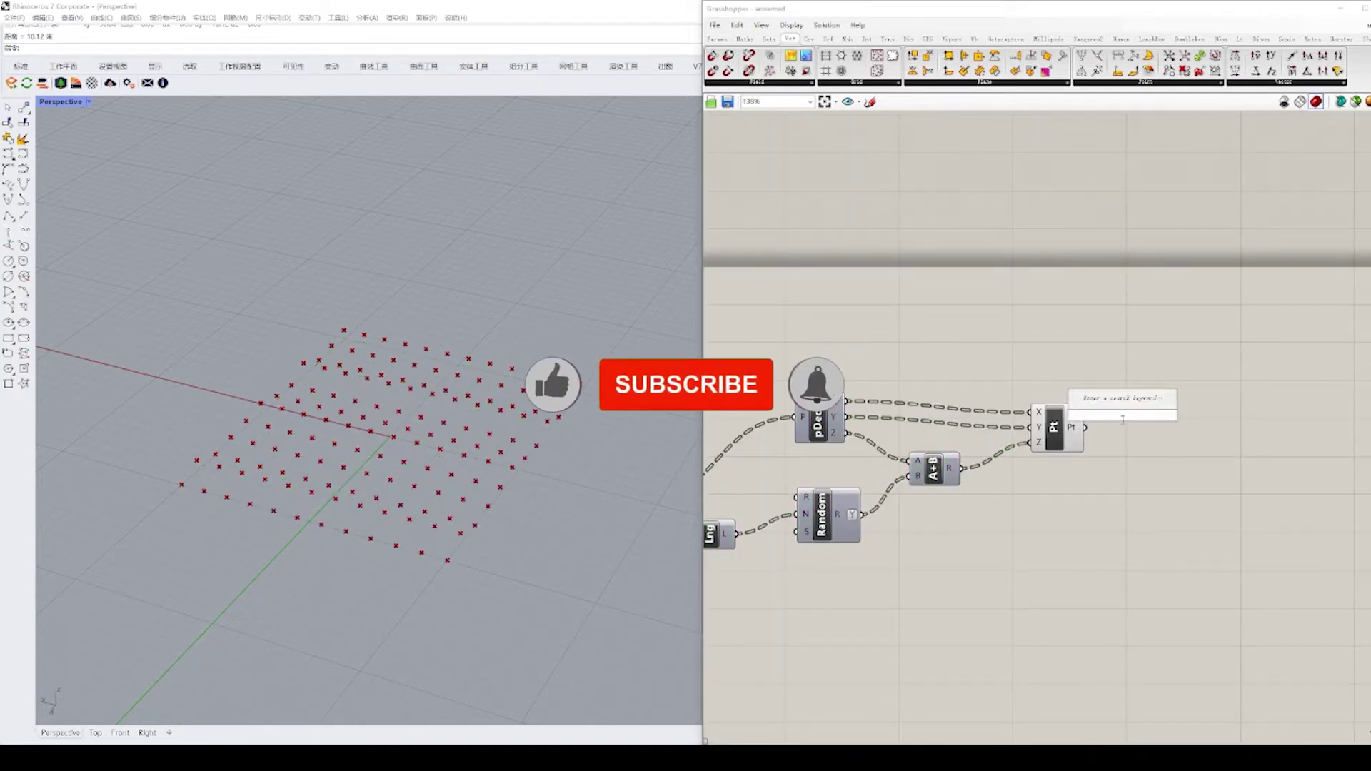
pyautogui.write('//')
pyautogui.press('Return')
pyautogui.moveTo(1143, 431); pyautogui.dragTo(1144, 332)
pyautogui.moveTo(1085, 427); pyautogui.dragTo(1123, 347)
pyautogui.moveTo(1135, 373); pyautogui.dragTo(1041, 388, button='right')
pyautogui.scroll(1, 1062, 384)
pyautogui.moveTo(1059, 403); pyautogui.dragTo(1058, 523)
pyautogui.moveTo(1082, 451); pyautogui.dragTo(1107, 360)
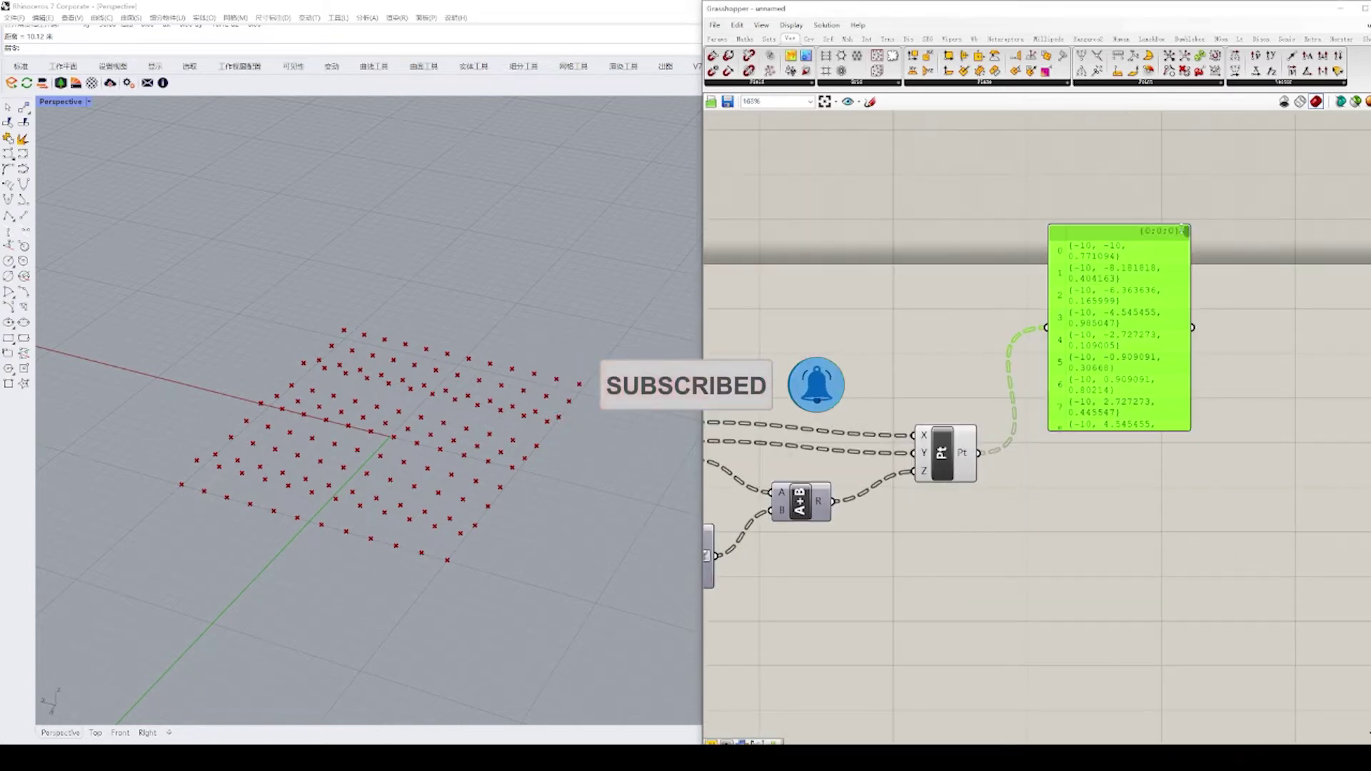
# Step: Read further down the constructed point coordinates and move their panel higher above Construct Point
pyautogui.moveTo(1183, 230); pyautogui.dragTo(1186, 245)
pyautogui.moveTo(1106, 334); pyautogui.dragTo(1102, 293)
pyautogui.click(844, 268)
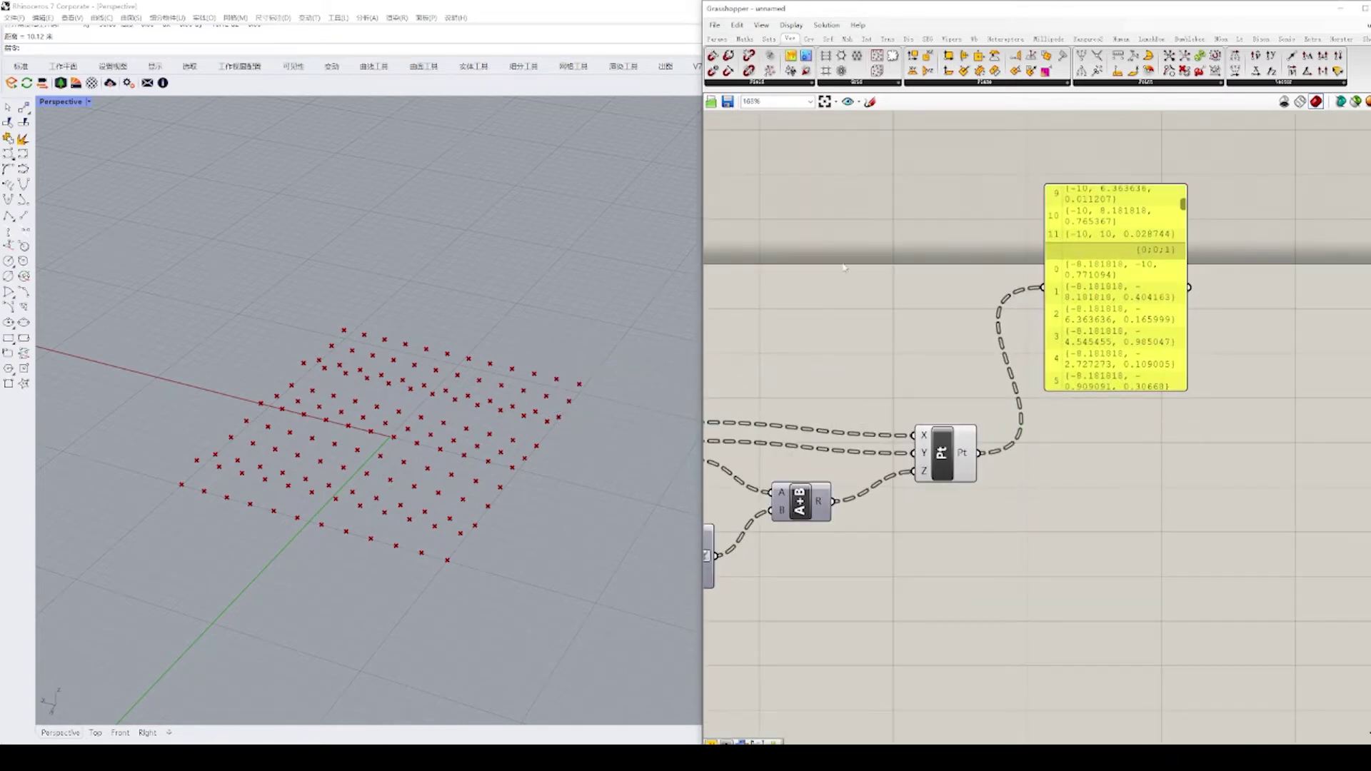
# Step: Place an Interpolate curve component beside Construct Point and feed the constructed points into its V input
pyautogui.click(809, 38)
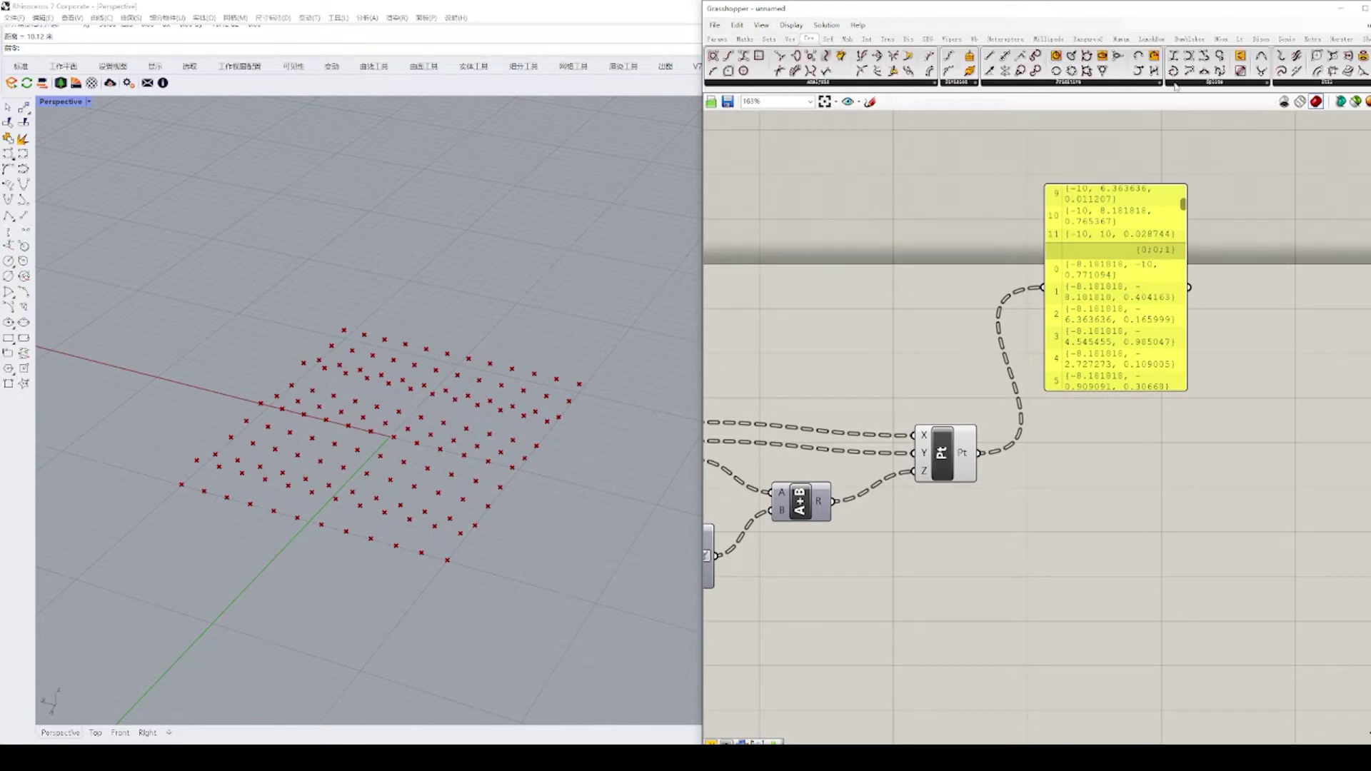
pyautogui.click(1036, 85)
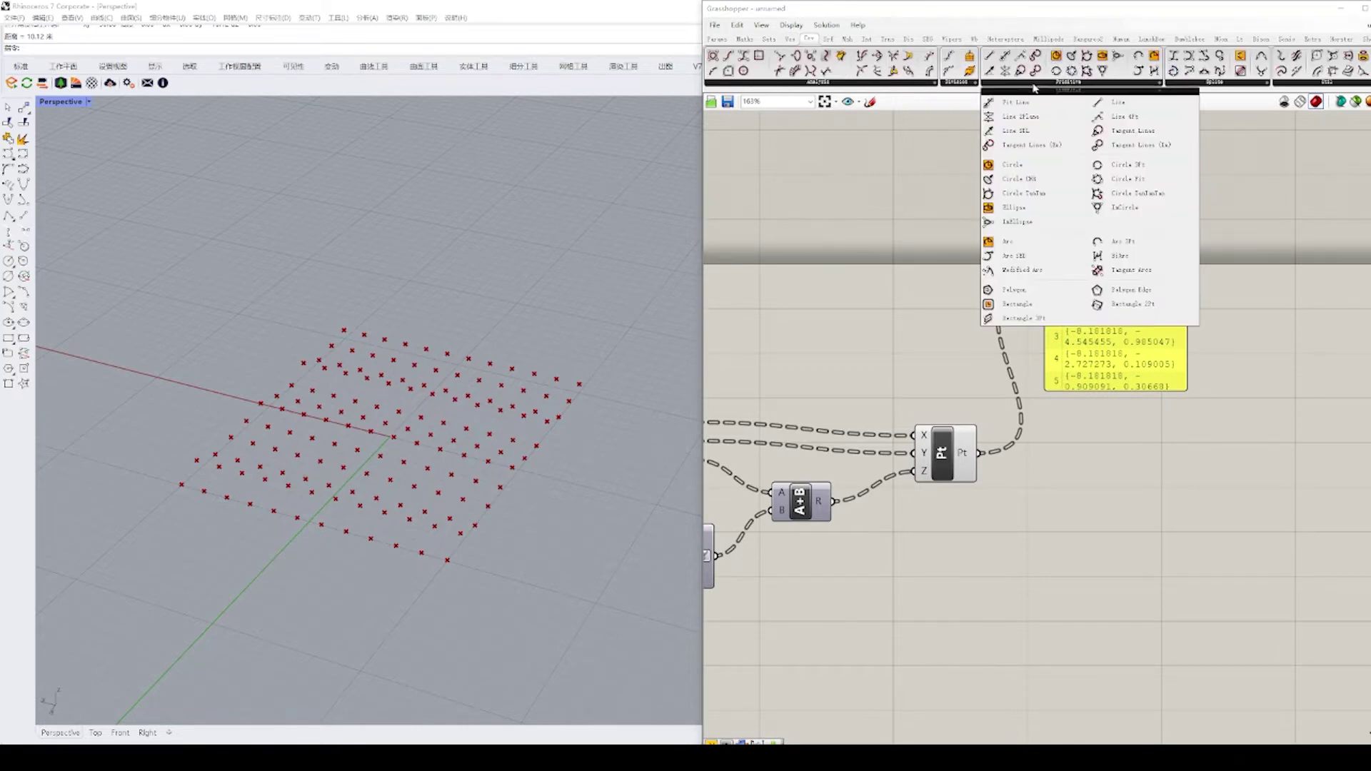
pyautogui.moveTo(1182, 78); pyautogui.dragTo(1093, 463)
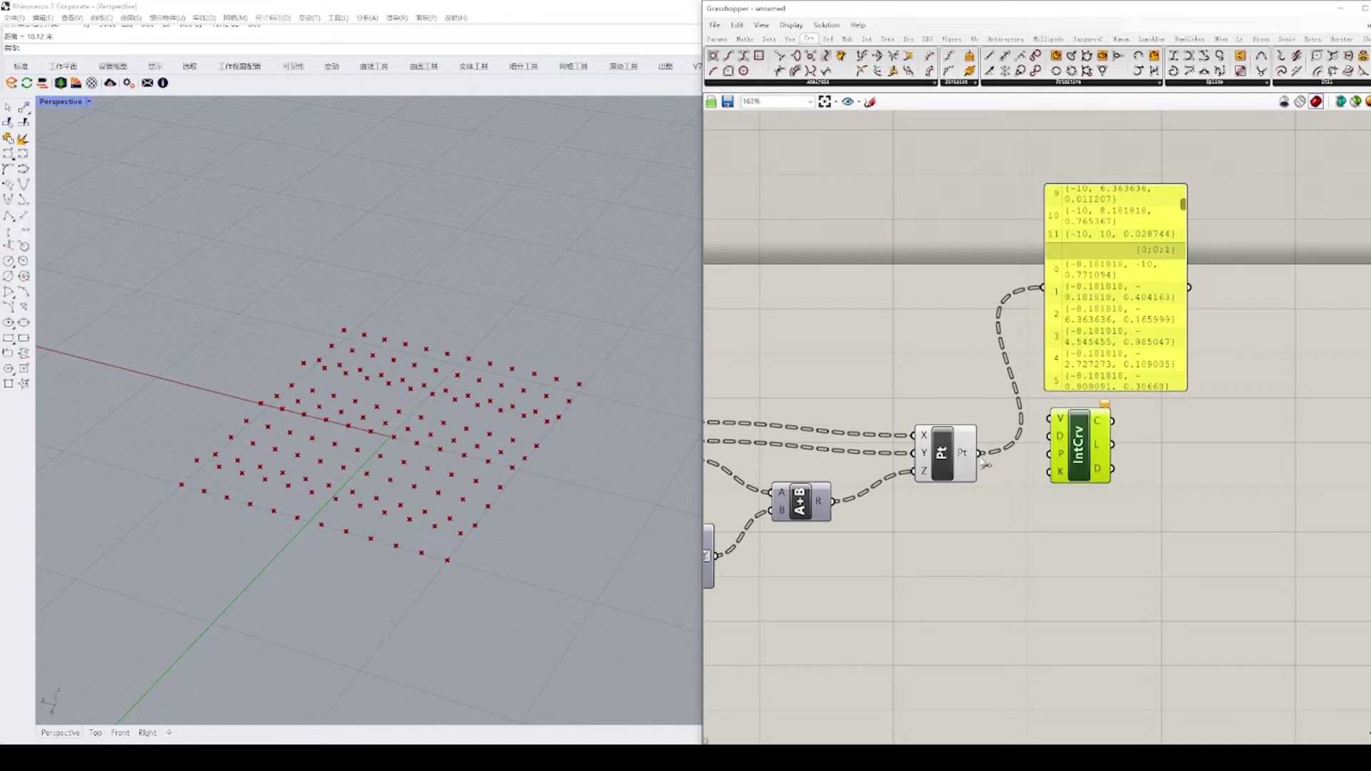
pyautogui.moveTo(980, 453); pyautogui.dragTo(1062, 436)
# Step: Examine the interpolated curves from a low viewing angle and trace the height wiring back to Random
pyautogui.moveTo(528, 405); pyautogui.dragTo(465, 363, button='right')
pyautogui.moveTo(845, 441); pyautogui.dragTo(954, 426, button='right')
pyautogui.scroll(1, 914, 486)
pyautogui.moveTo(908, 491); pyautogui.dragTo(968, 482)
pyautogui.moveTo(880, 508); pyautogui.dragTo(959, 479, button='right')
pyautogui.scroll(2, 862, 517)
pyautogui.moveTo(862, 517); pyautogui.dragTo(954, 472, button='right')
pyautogui.scroll(-2, 919, 470)
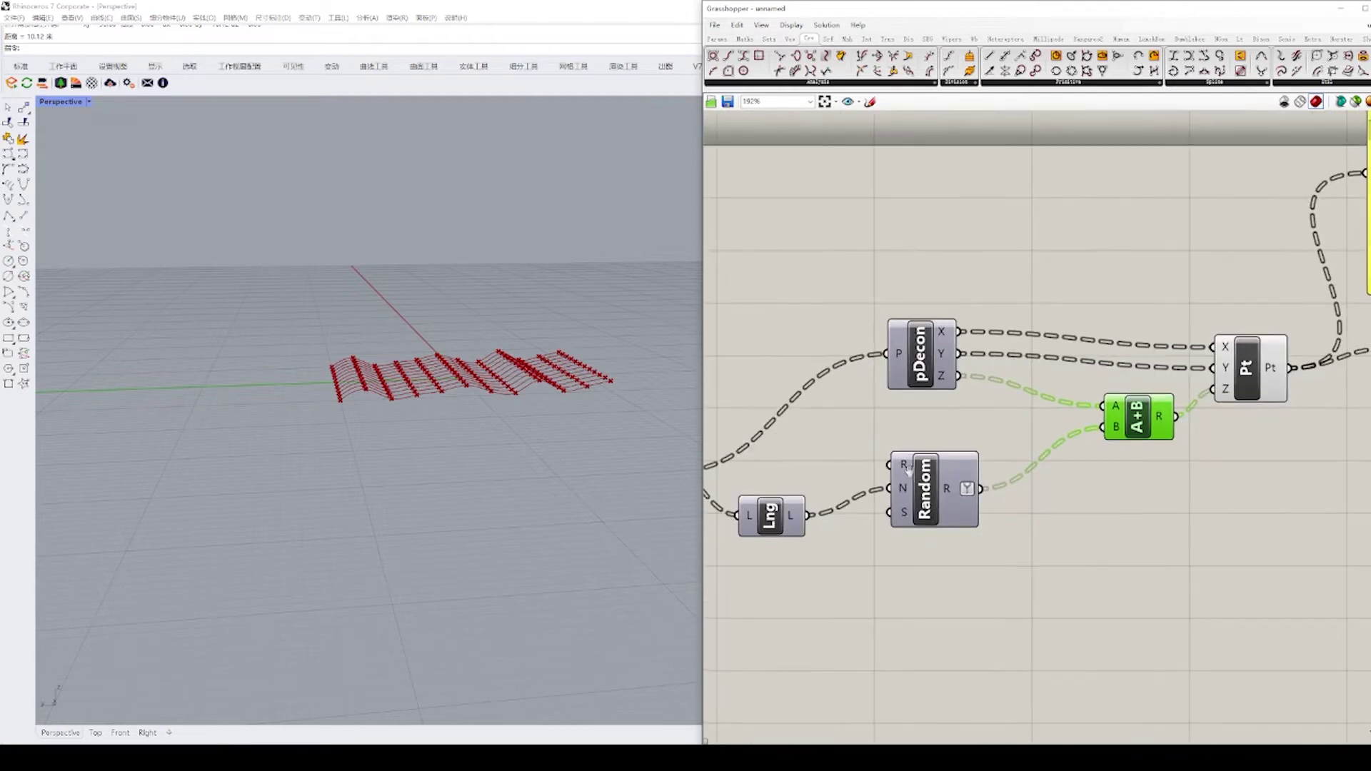
pyautogui.moveTo(347, 389); pyautogui.dragTo(385, 371, button='right')
pyautogui.moveTo(990, 532); pyautogui.dragTo(891, 546, button='right')
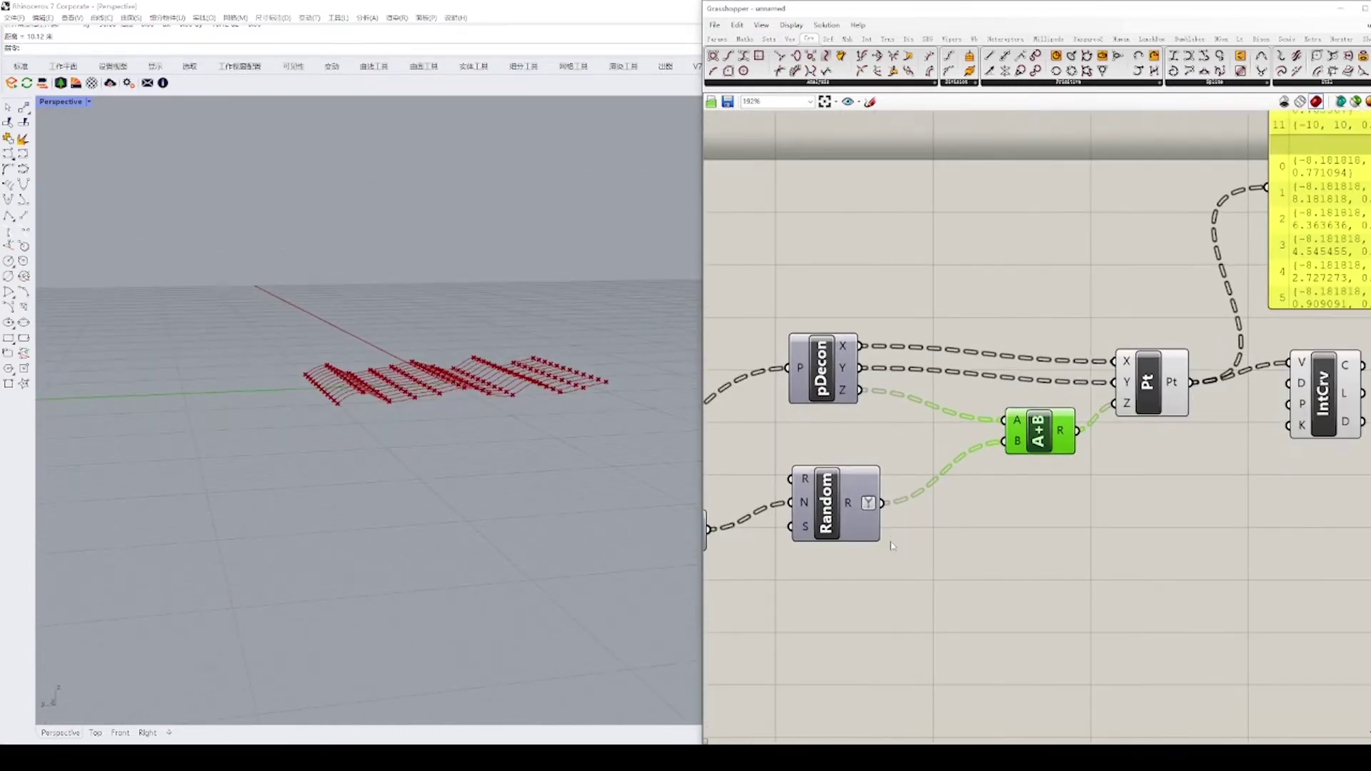
pyautogui.moveTo(840, 529); pyautogui.dragTo(838, 541)
pyautogui.moveTo(918, 542); pyautogui.dragTo(1024, 518, button='right')
pyautogui.doubleClick(1027, 517)
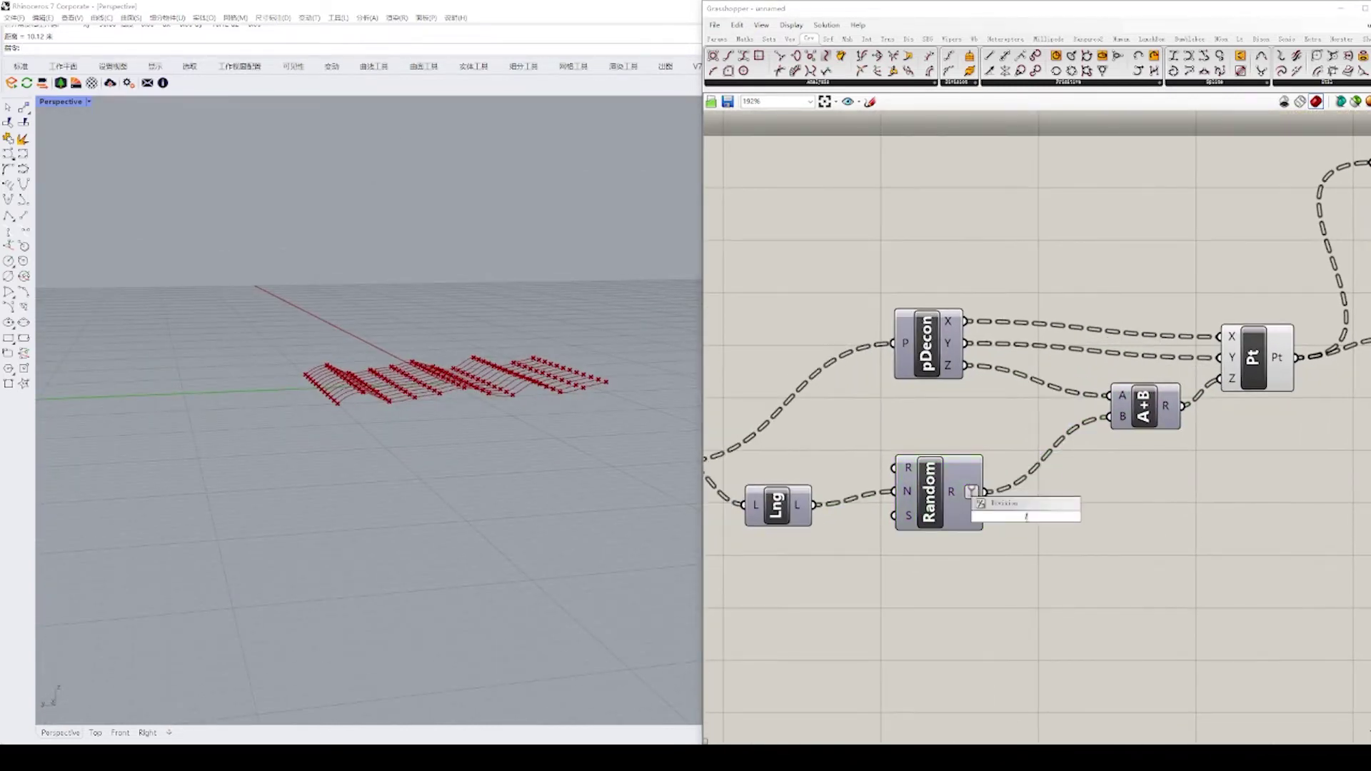
pyautogui.write('//')
pyautogui.press('Return')
pyautogui.moveTo(1044, 535); pyautogui.dragTo(1142, 534)
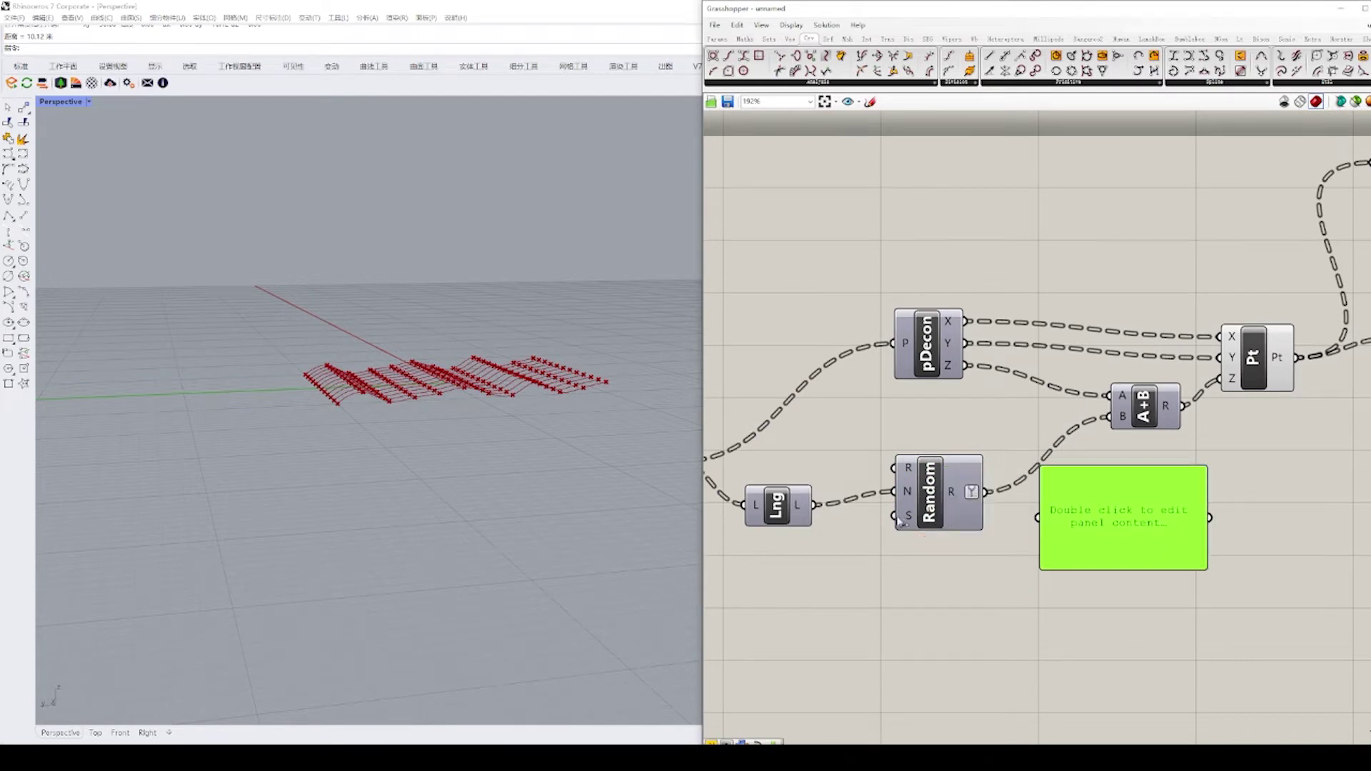
pyautogui.moveTo(1066, 510); pyautogui.dragTo(1146, 486, button='right')
pyautogui.moveTo(986, 502); pyautogui.dragTo(1017, 500, button='right')
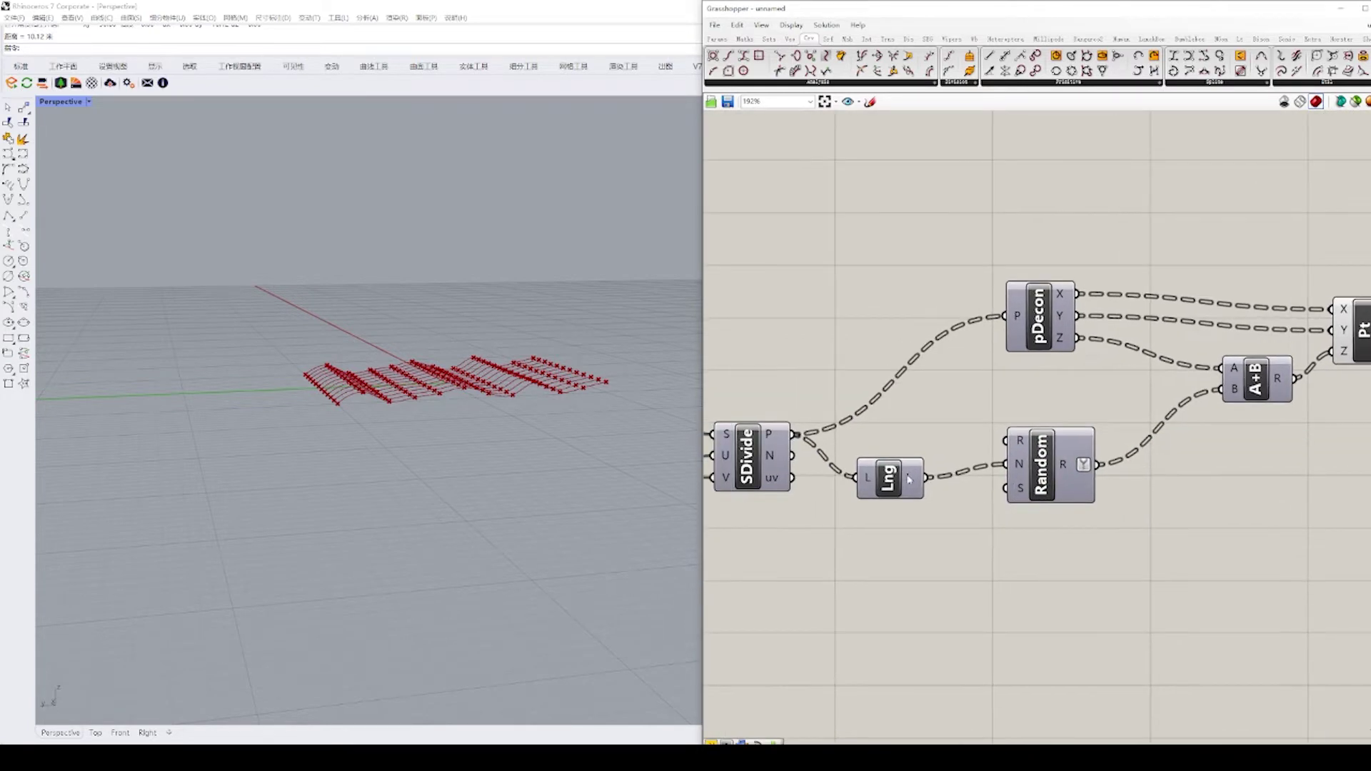
# Step: Inspect the List Length output per branch in a temporary panel and delete the panel
pyautogui.doubleClick(935, 526)
pyautogui.press('Return')
pyautogui.moveTo(934, 527); pyautogui.dragTo(972, 531)
pyautogui.moveTo(927, 478); pyautogui.dragTo(928, 542)
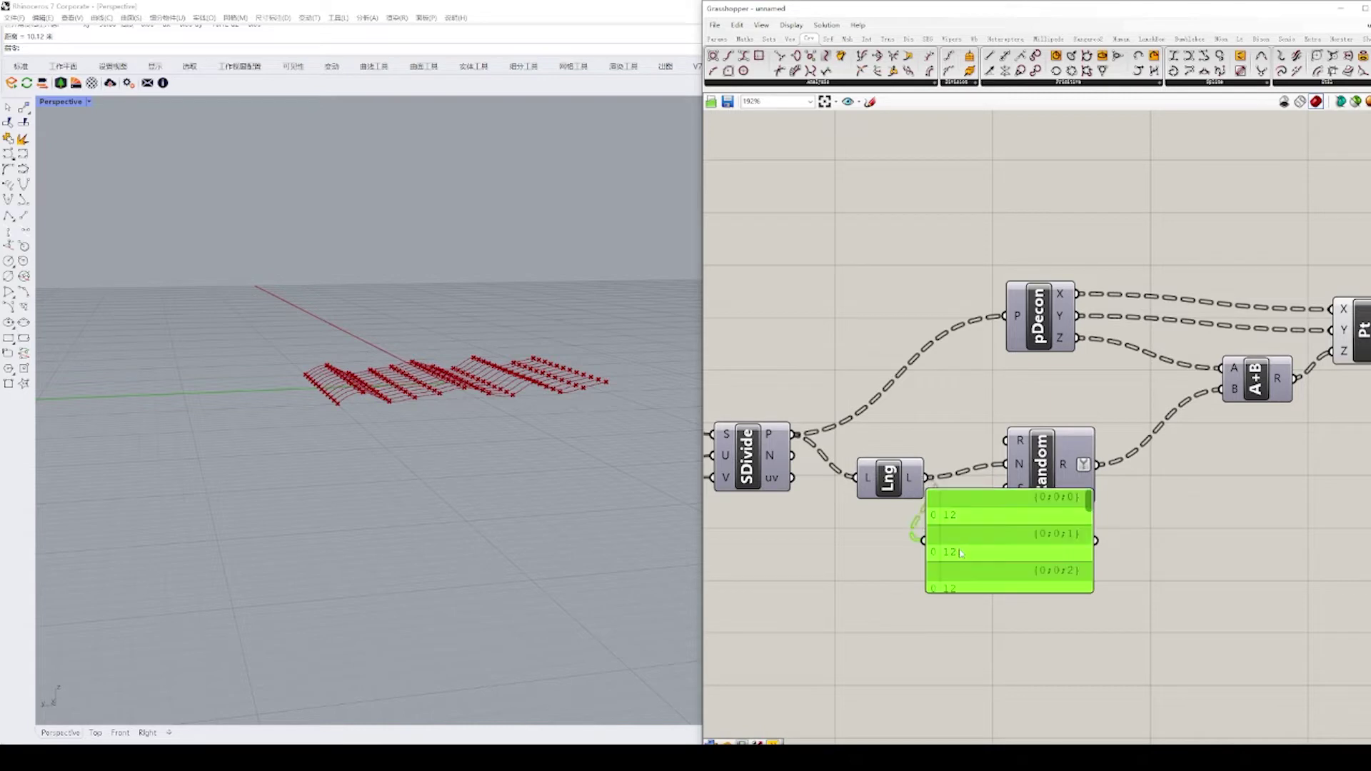
pyautogui.moveTo(1085, 506); pyautogui.dragTo(1091, 593)
pyautogui.press('Delete')
# Step: Add a second List Length, feed it with the first List Length's output and flatten its input
pyautogui.doubleClick(986, 571)
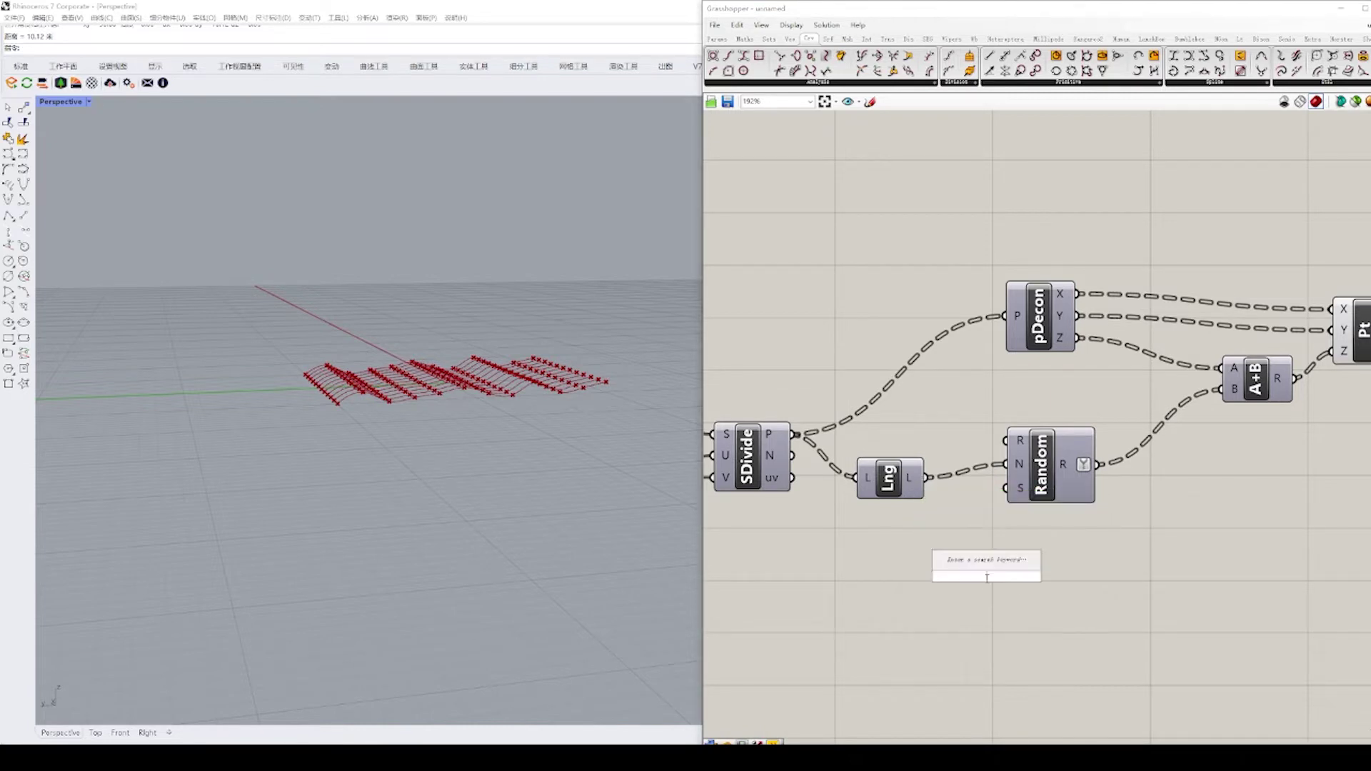
pyautogui.write('listlen')
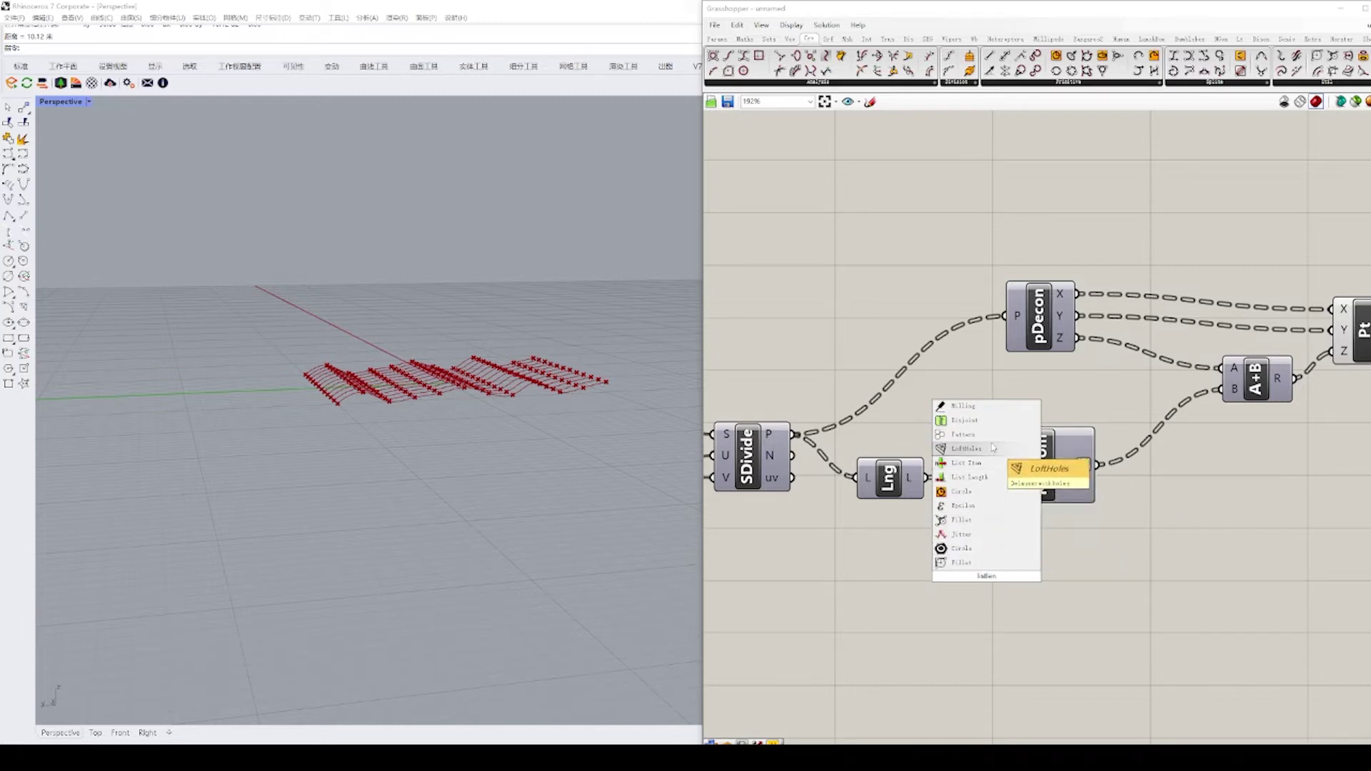
pyautogui.click(980, 477)
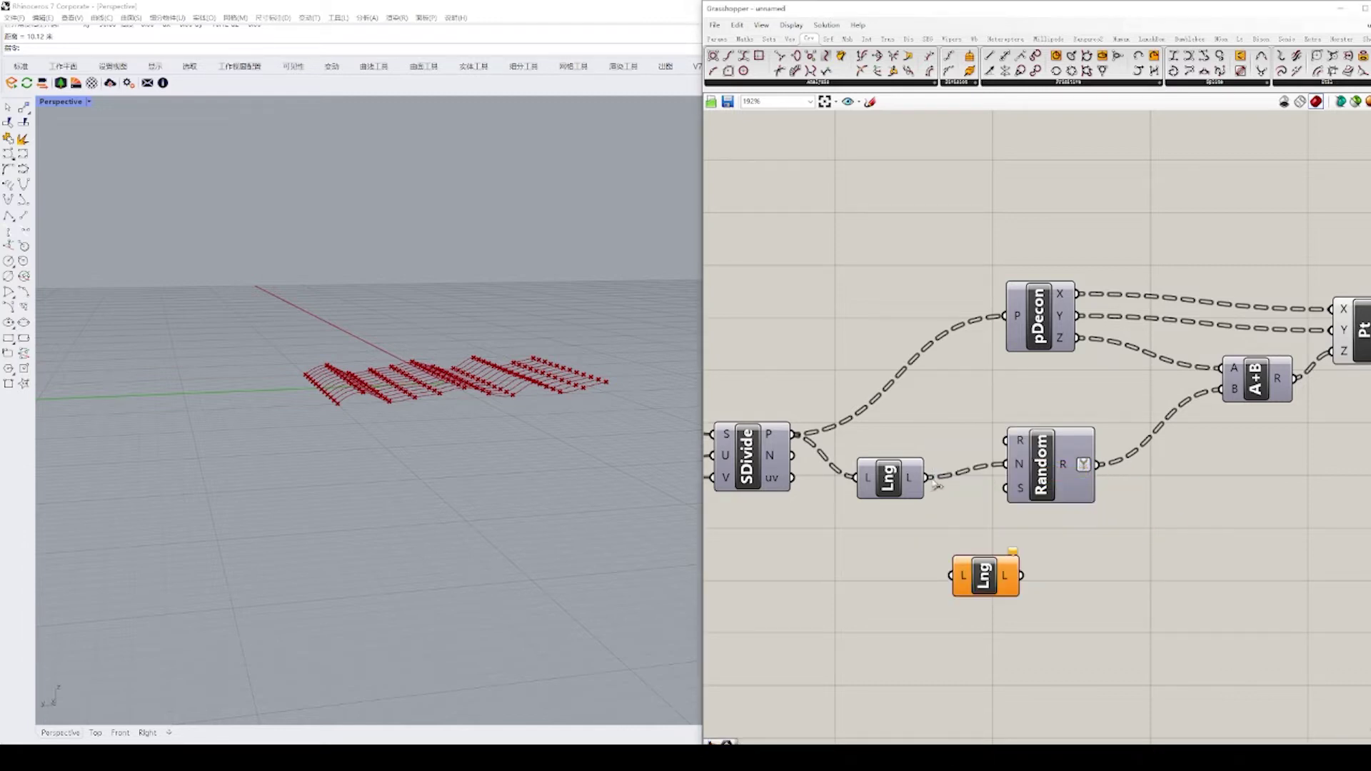
pyautogui.moveTo(932, 513); pyautogui.dragTo(952, 576)
pyautogui.rightClick(961, 564)
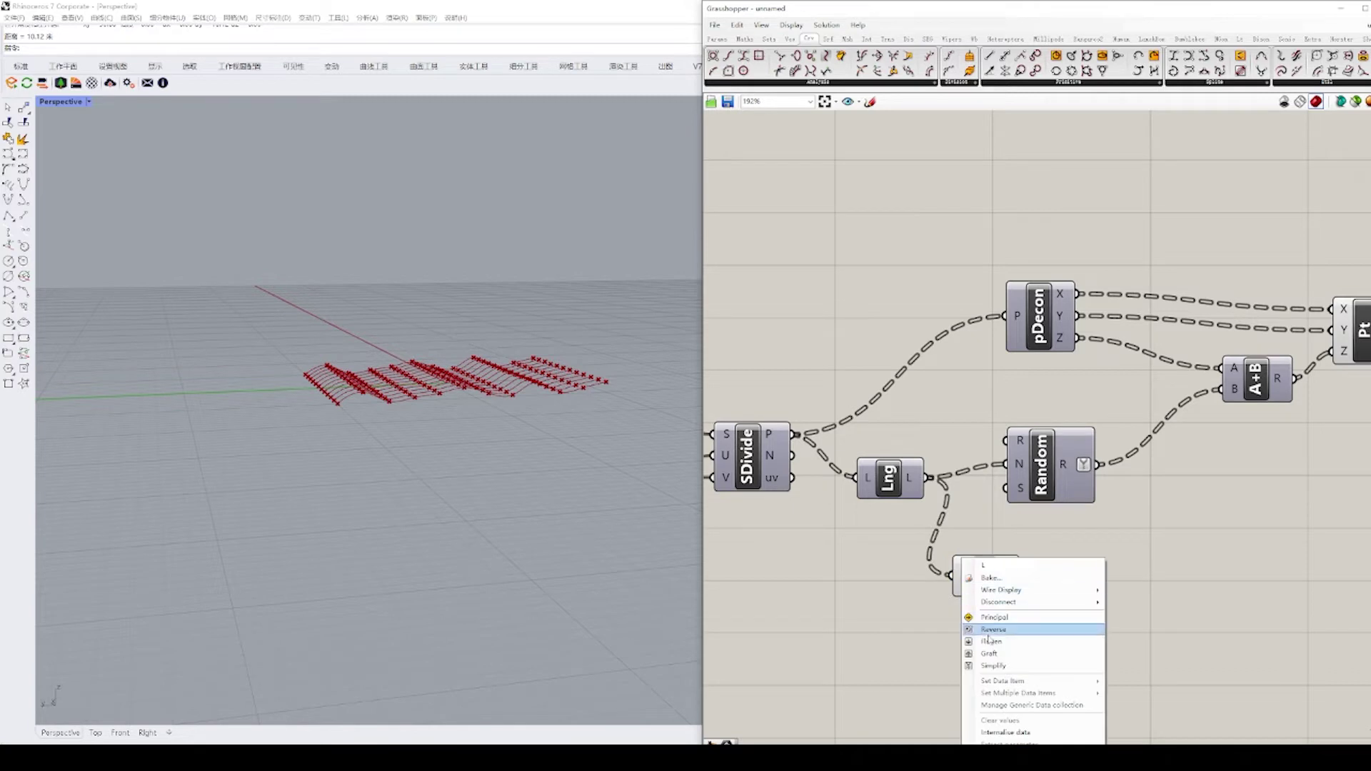
pyautogui.click(1035, 653)
# Step: Check the second List Length's output in a temporary panel and delete the panel
pyautogui.click(1017, 578)
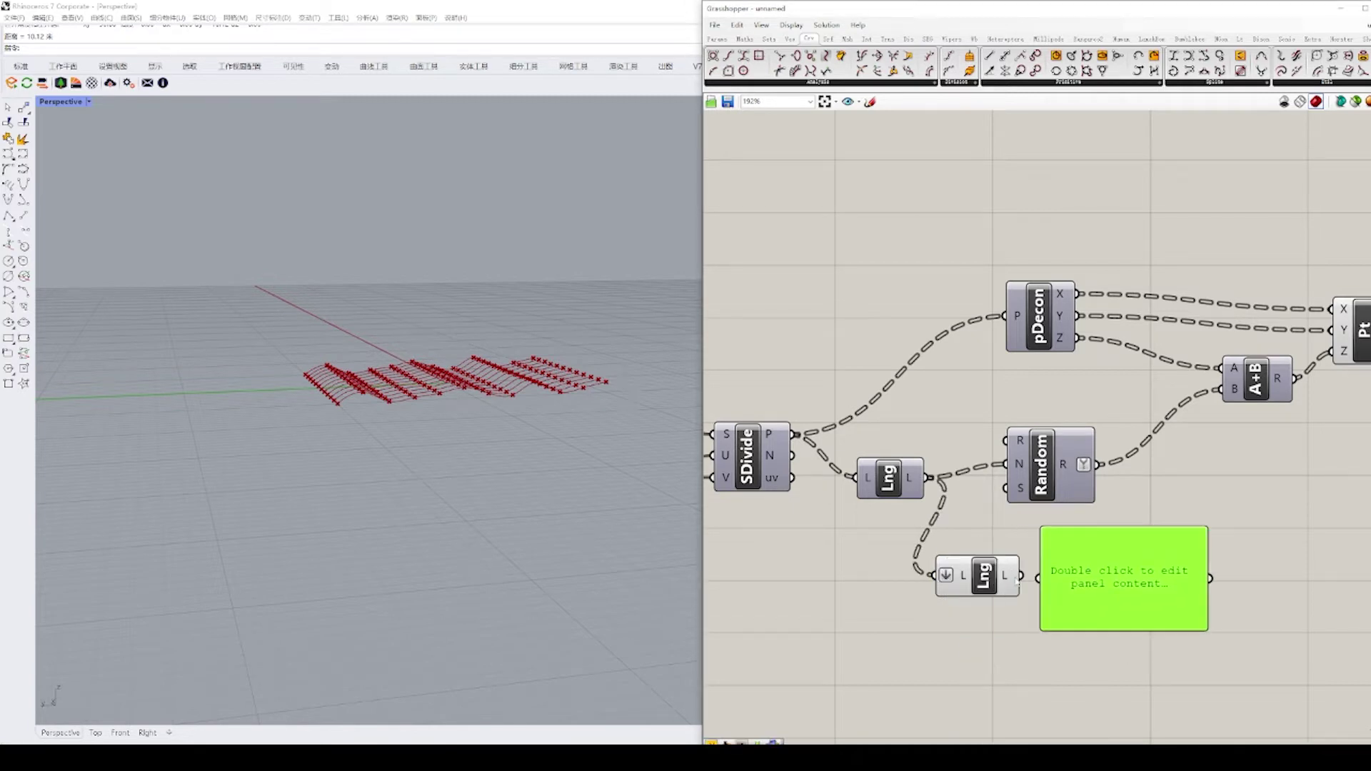
pyautogui.moveTo(1037, 581); pyautogui.dragTo(1041, 579)
pyautogui.moveTo(1117, 572); pyautogui.dragTo(1135, 560, button='right')
pyautogui.press('Delete')
# Step: Adjust the second List Length's position and move Random further away from the first List Length
pyautogui.moveTo(1002, 568); pyautogui.dragTo(993, 579)
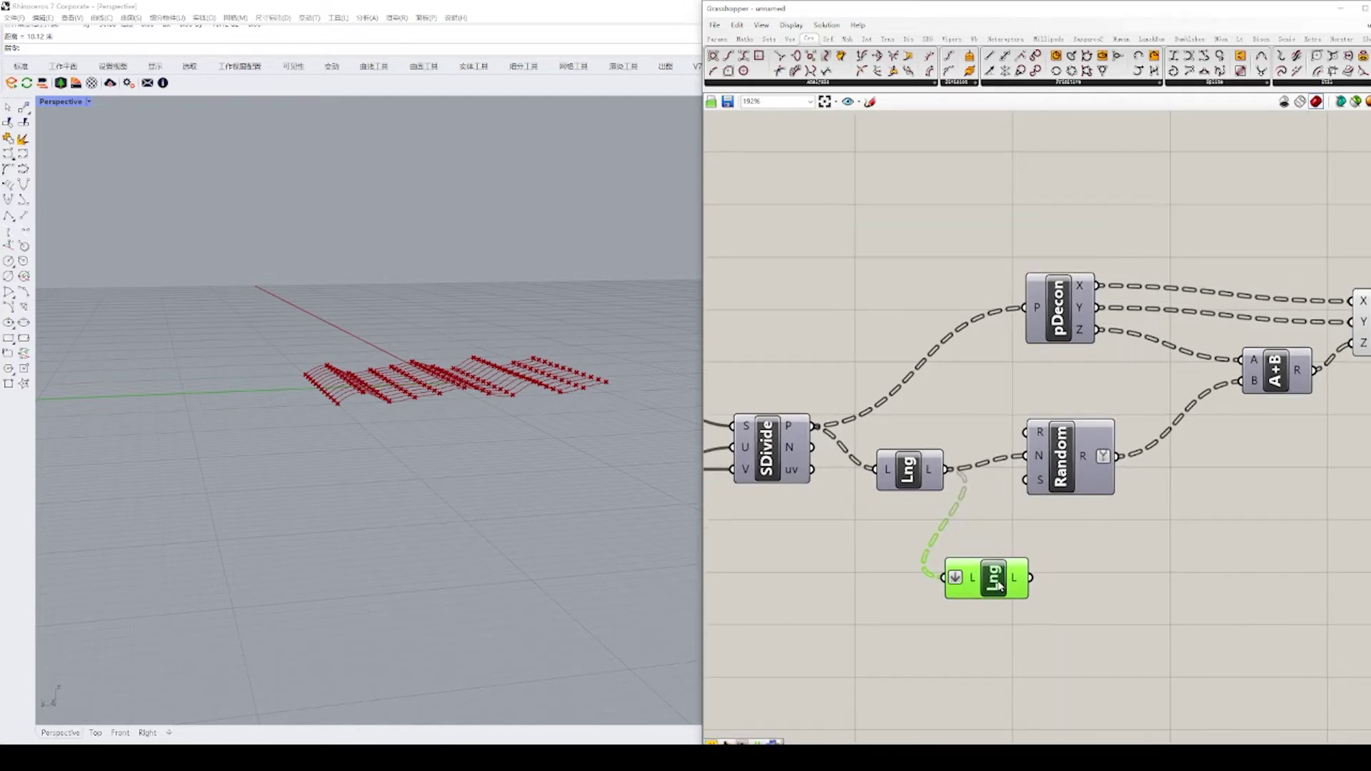
pyautogui.click(1058, 526)
pyautogui.moveTo(1058, 527); pyautogui.dragTo(957, 512, button='right')
pyautogui.scroll(1, 957, 511)
pyautogui.moveTo(959, 466); pyautogui.dragTo(998, 468)
pyautogui.click(884, 575)
pyautogui.moveTo(980, 576); pyautogui.dragTo(1027, 564, button='right')
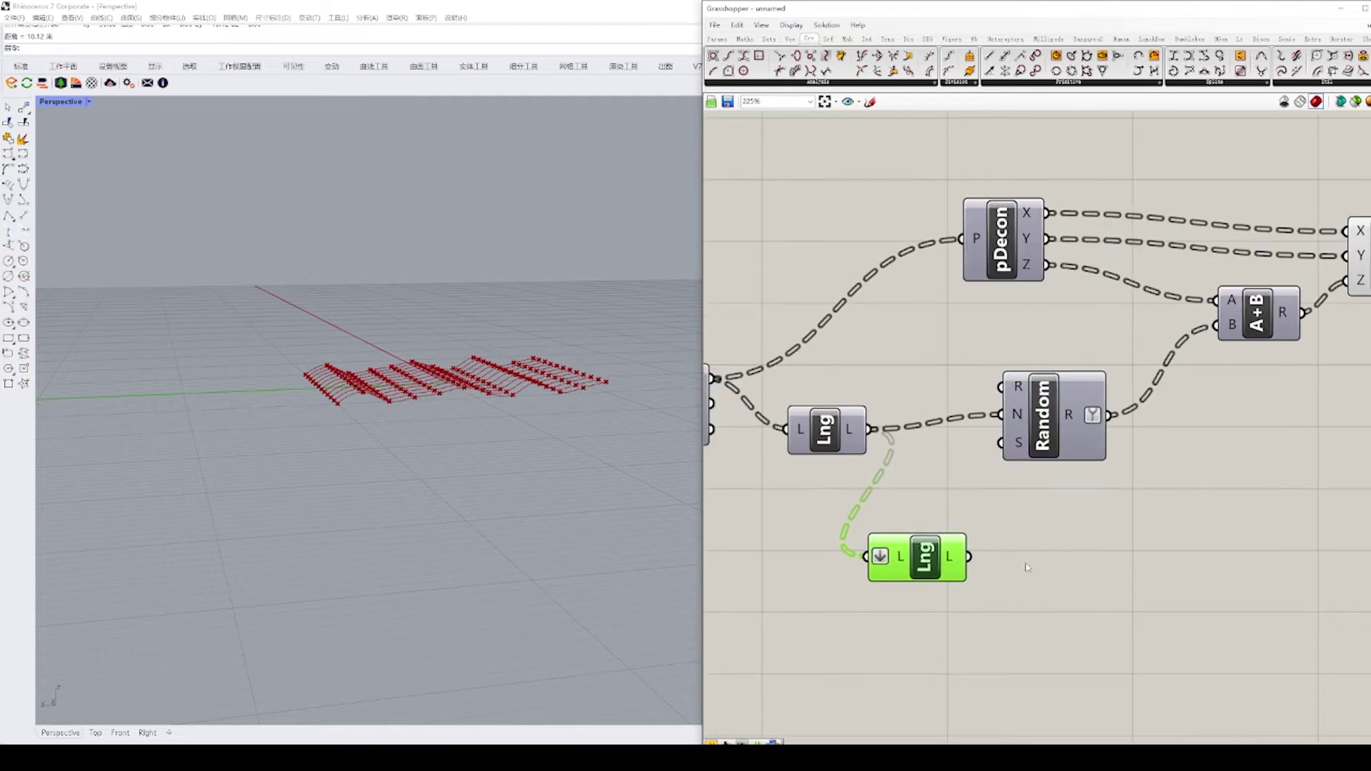
pyautogui.doubleClick(1027, 563)
pyautogui.write('frame')
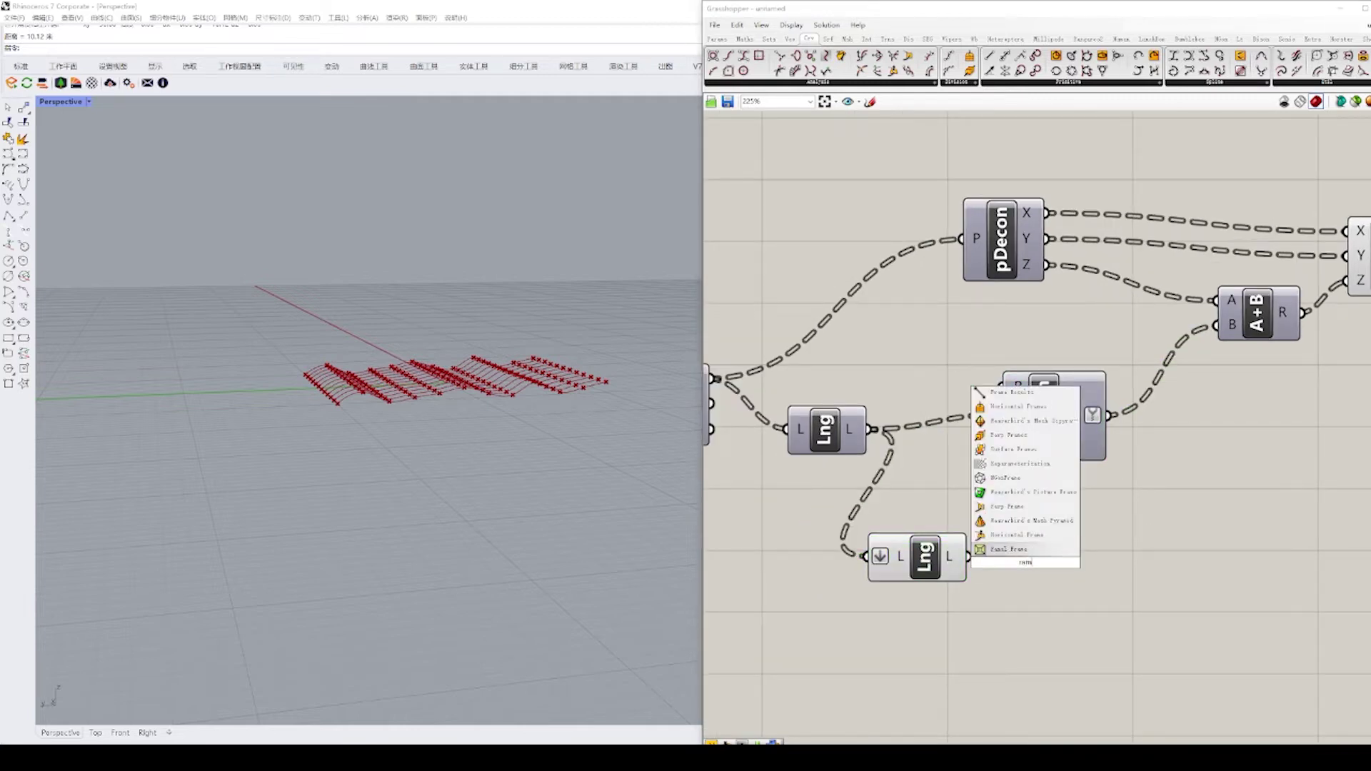
pyautogui.click(916, 469)
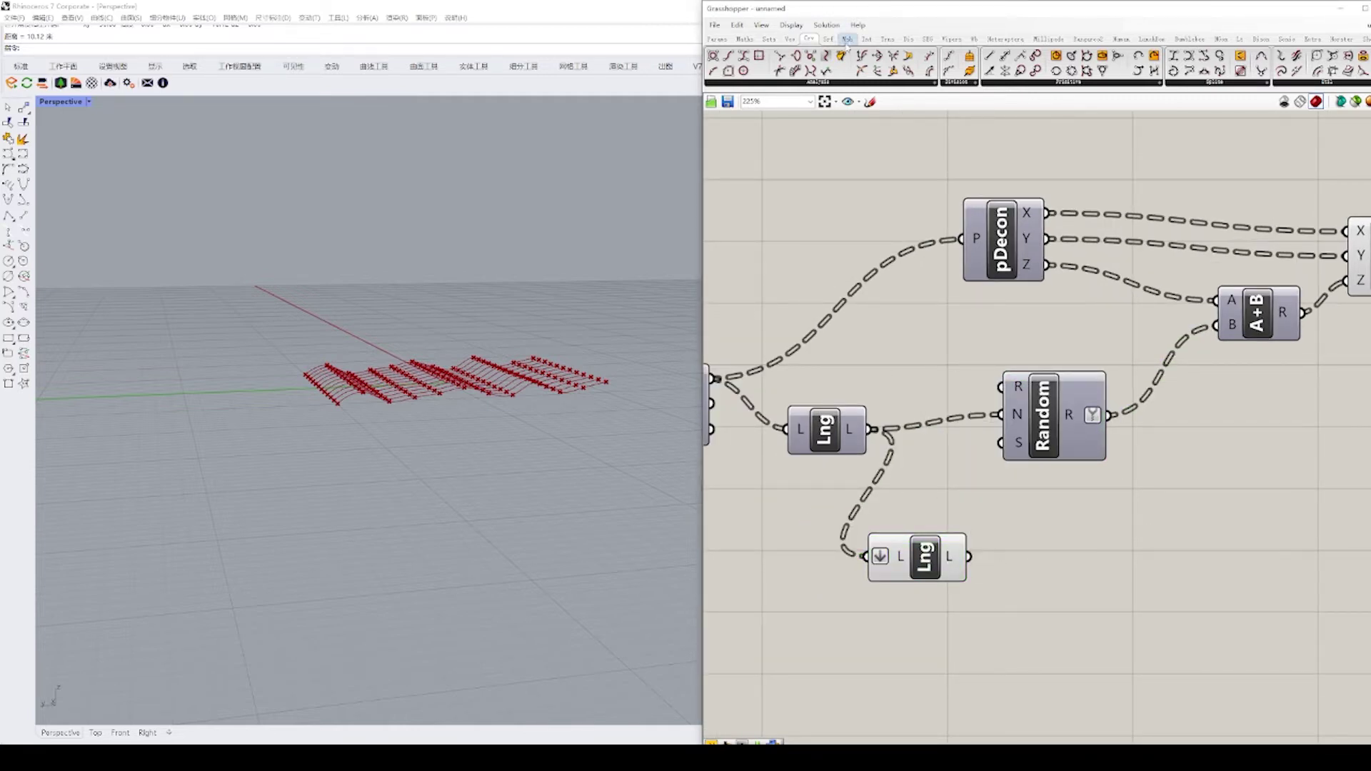
# Step: Place a Series component beside the second List Length and connect that length to its C input
pyautogui.click(829, 40)
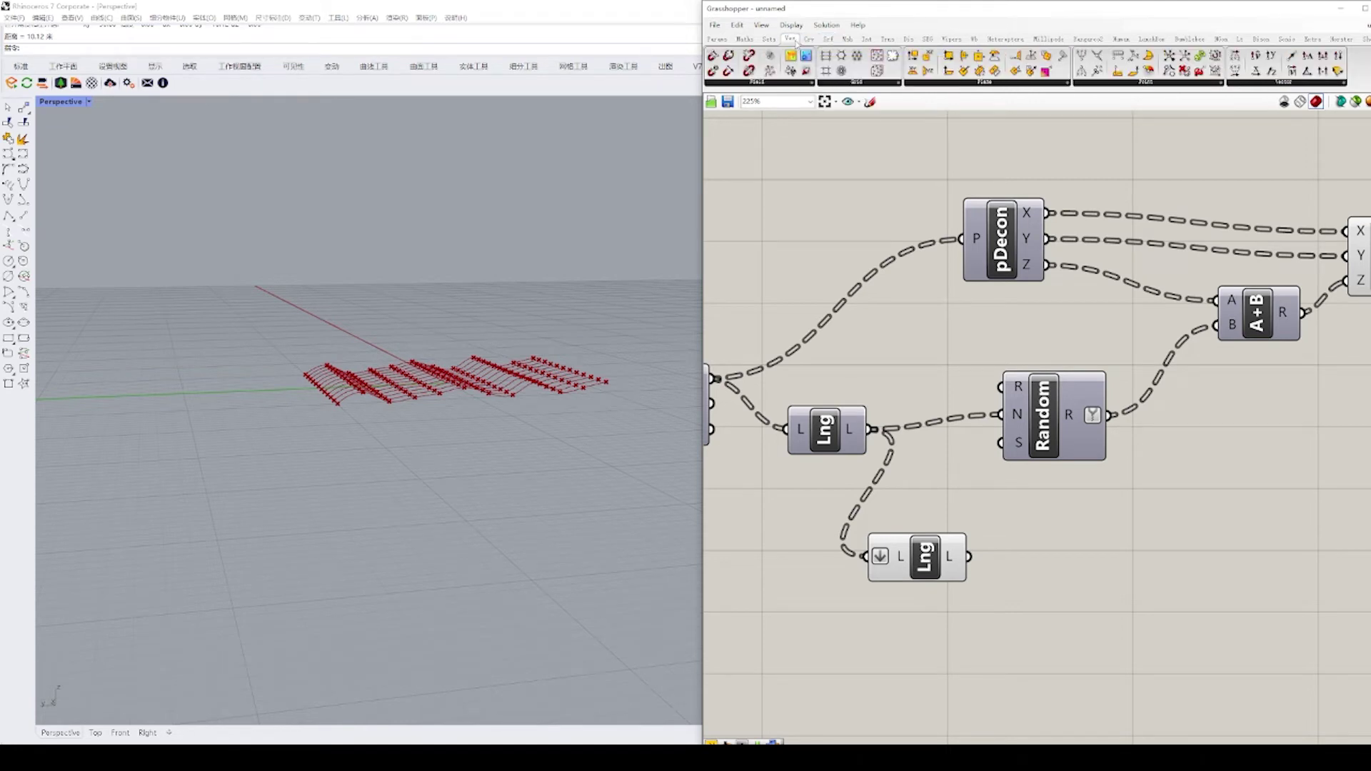
pyautogui.click(768, 38)
pyautogui.click(956, 82)
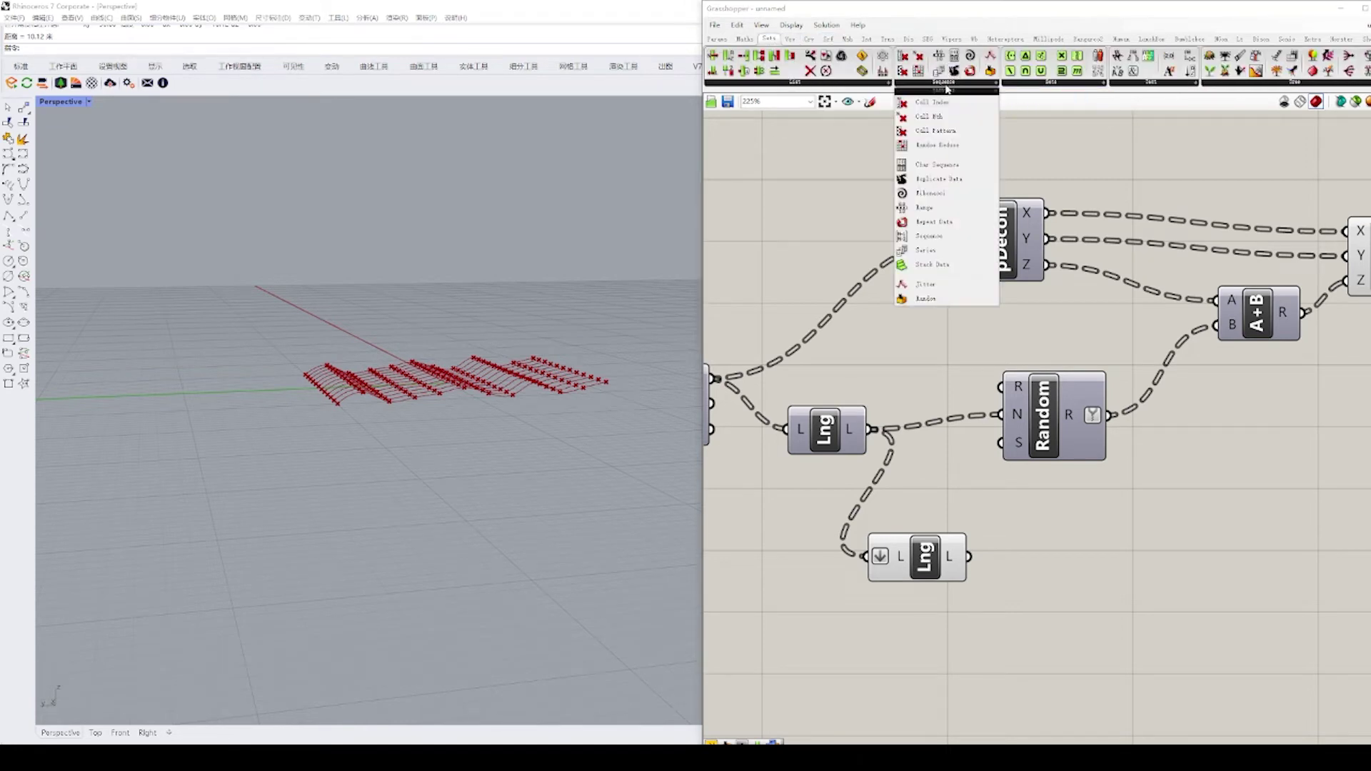
pyautogui.click(943, 229)
pyautogui.click(983, 562)
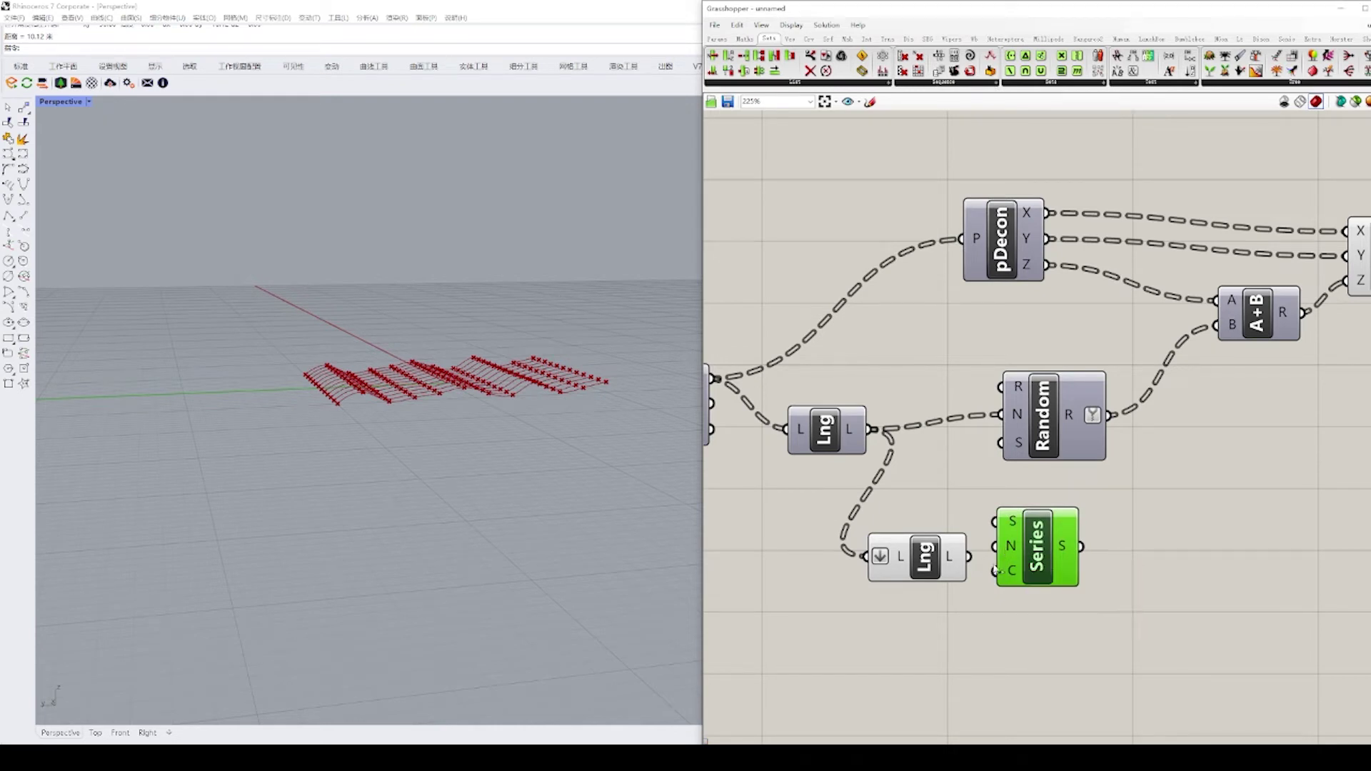
pyautogui.moveTo(995, 571); pyautogui.dragTo(1120, 546)
# Step: Add a panel showing the Series output and graft that output
pyautogui.doubleClick(1148, 556)
pyautogui.write('//')
pyautogui.press('Return')
pyautogui.rightClick(1066, 548)
pyautogui.click(1095, 607)
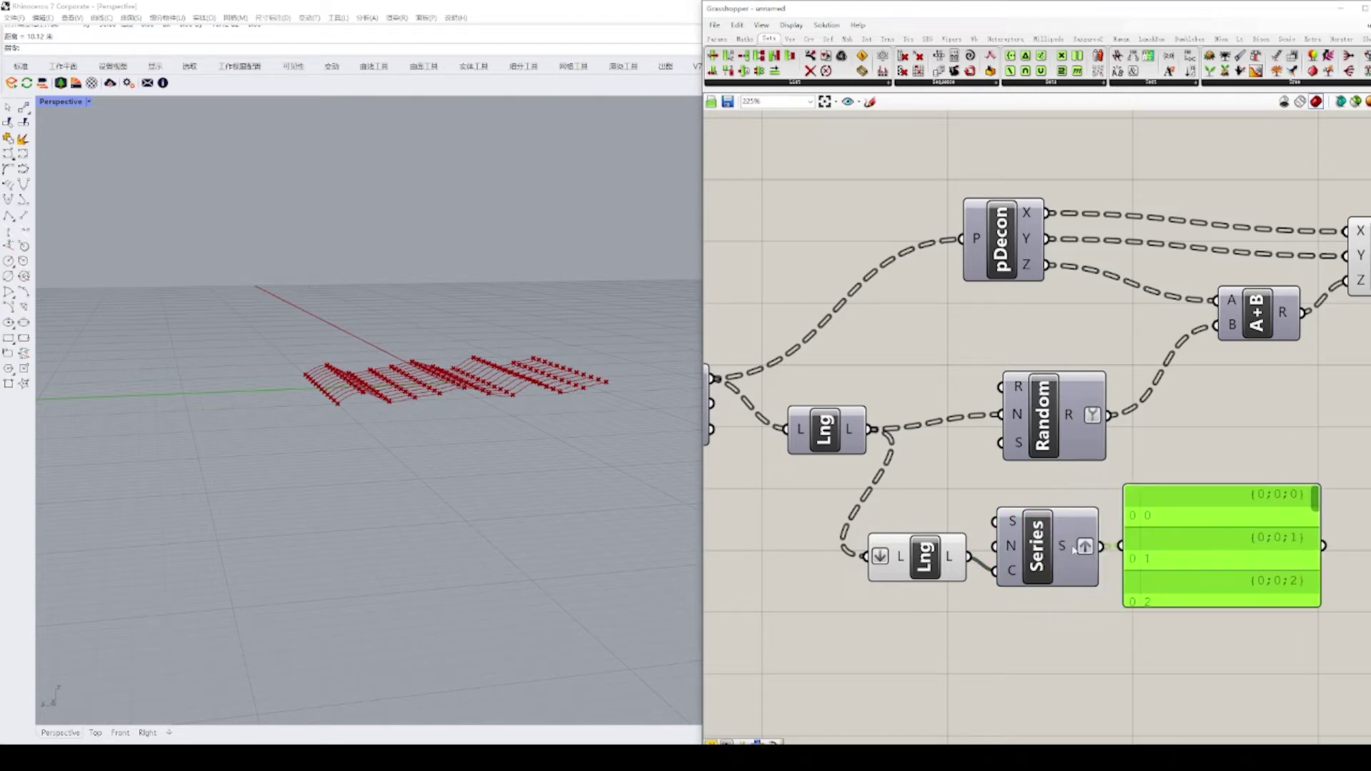
# Step: Connect the grafted Series output to Random's S input and delete the Series panel
pyautogui.moveTo(1070, 508); pyautogui.dragTo(1002, 443)
pyautogui.moveTo(950, 486); pyautogui.dragTo(895, 496, button='right')
pyautogui.moveTo(457, 350); pyautogui.dragTo(548, 333, button='right')
pyautogui.press('Delete')
# Step: Shift Random further along the canvas and move the Series component closer beneath it
pyautogui.moveTo(1040, 493); pyautogui.dragTo(943, 502, button='right')
pyautogui.moveTo(940, 454); pyautogui.dragTo(1056, 454)
pyautogui.click(1000, 500)
pyautogui.scroll(-2, 989, 490)
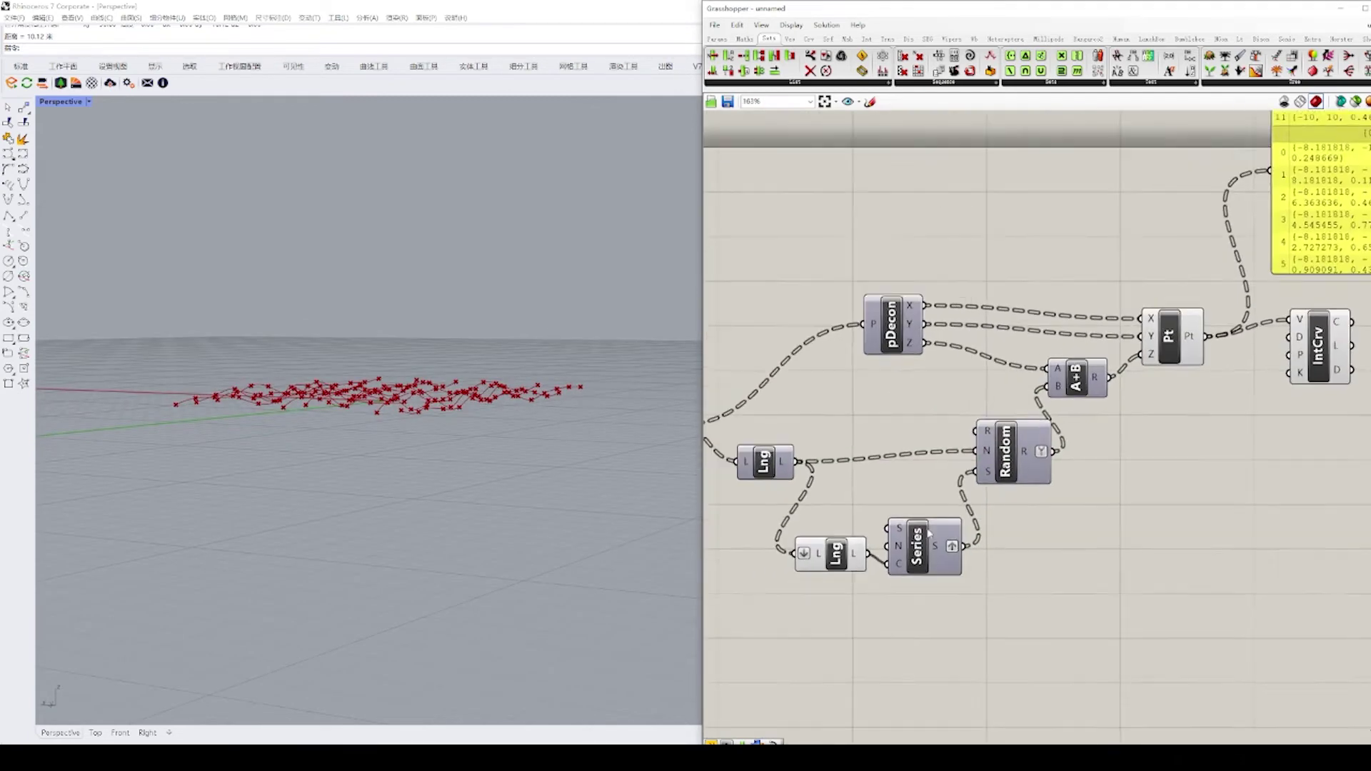
pyautogui.scroll(2, 933, 525)
pyautogui.moveTo(933, 497); pyautogui.dragTo(798, 507)
pyautogui.scroll(-2, 993, 471)
# Step: Add a Loft component beside Interpolate and connect the interpolated curves to its C input
pyautogui.moveTo(992, 471); pyautogui.dragTo(791, 530, button='right')
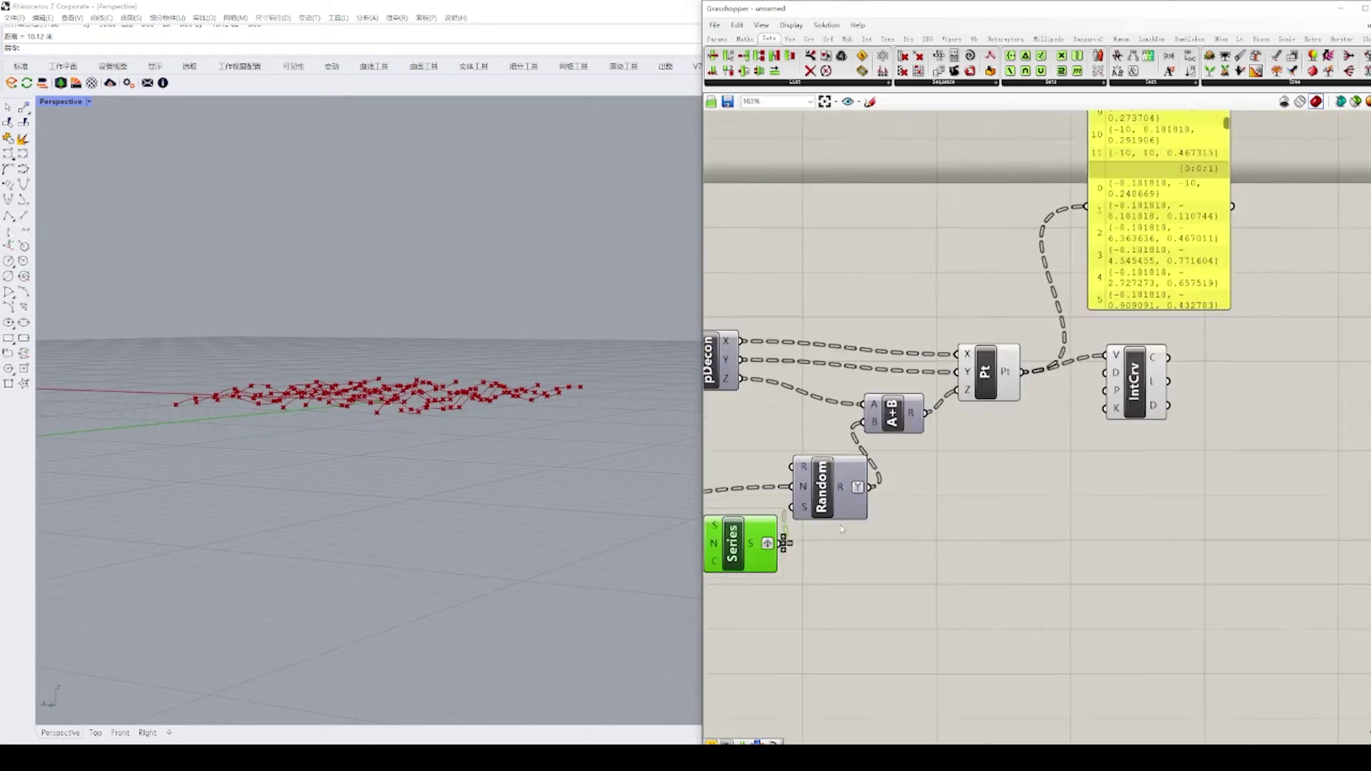
pyautogui.scroll(1, 1071, 429)
pyautogui.moveTo(1114, 400); pyautogui.dragTo(1033, 493, button='right')
pyautogui.click(1065, 429)
pyautogui.scroll(2, 1132, 396)
pyautogui.doubleClick(1032, 493)
pyautogui.write('loft')
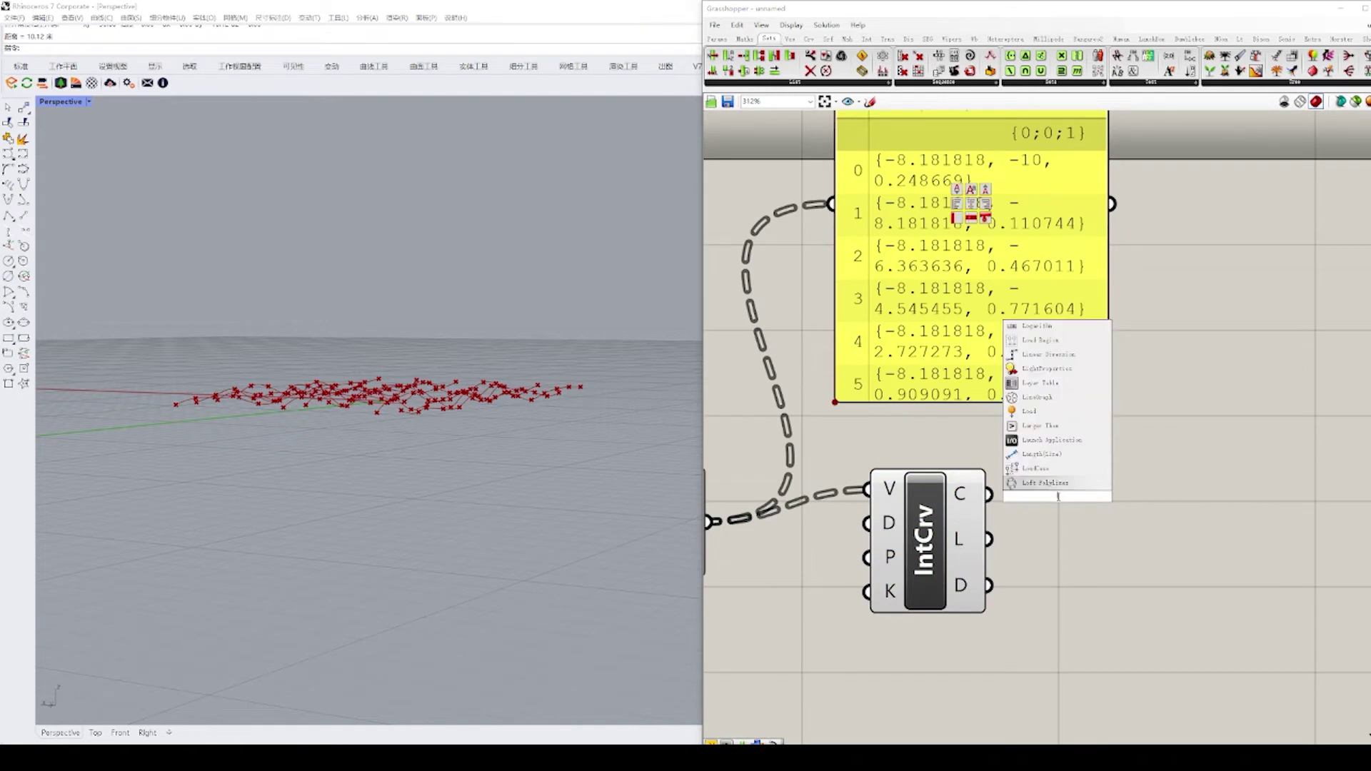
pyautogui.press('Return')
pyautogui.scroll(1, 1032, 486)
pyautogui.moveTo(1058, 500); pyautogui.dragTo(1158, 500)
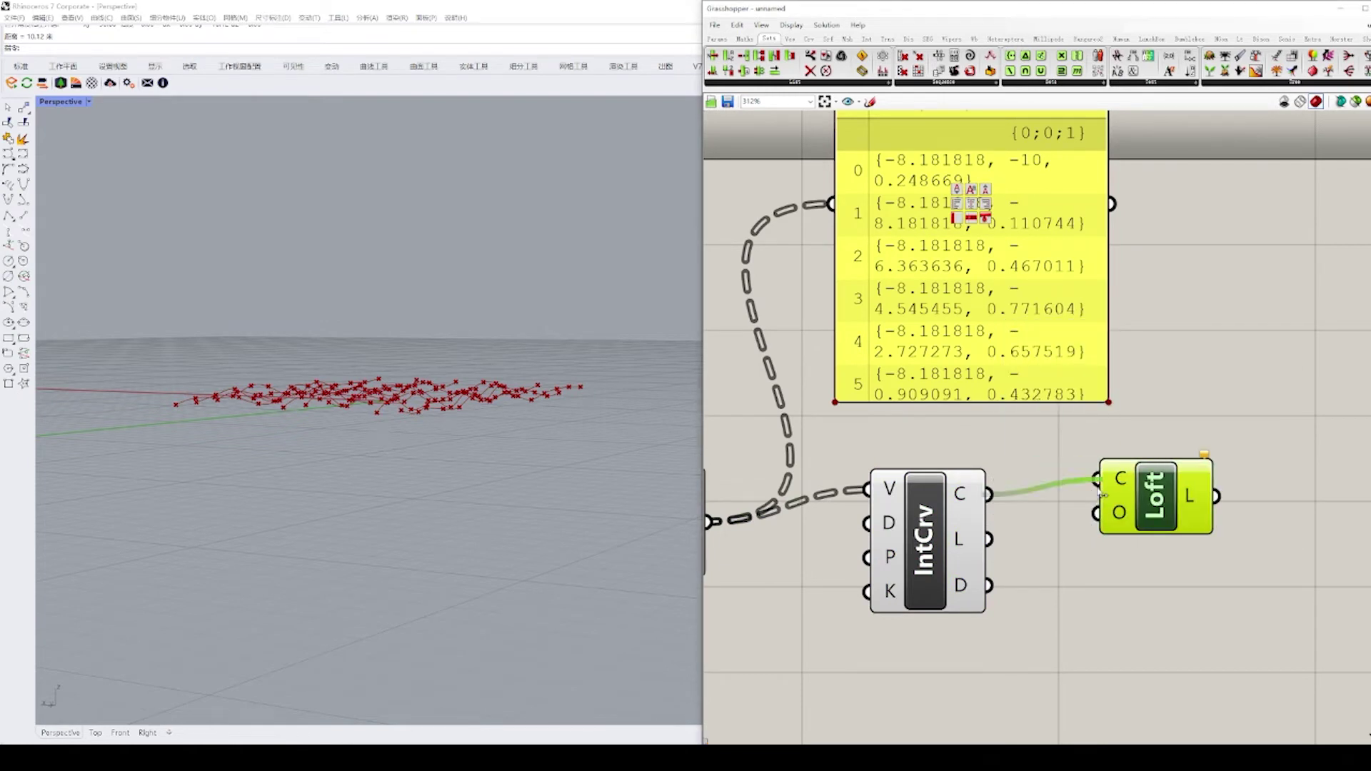
# Step: Add a panel showing the interpolated curves and flatten Interpolate's C output
pyautogui.moveTo(557, 443); pyautogui.dragTo(557, 535, button='right')
pyautogui.click(1053, 536)
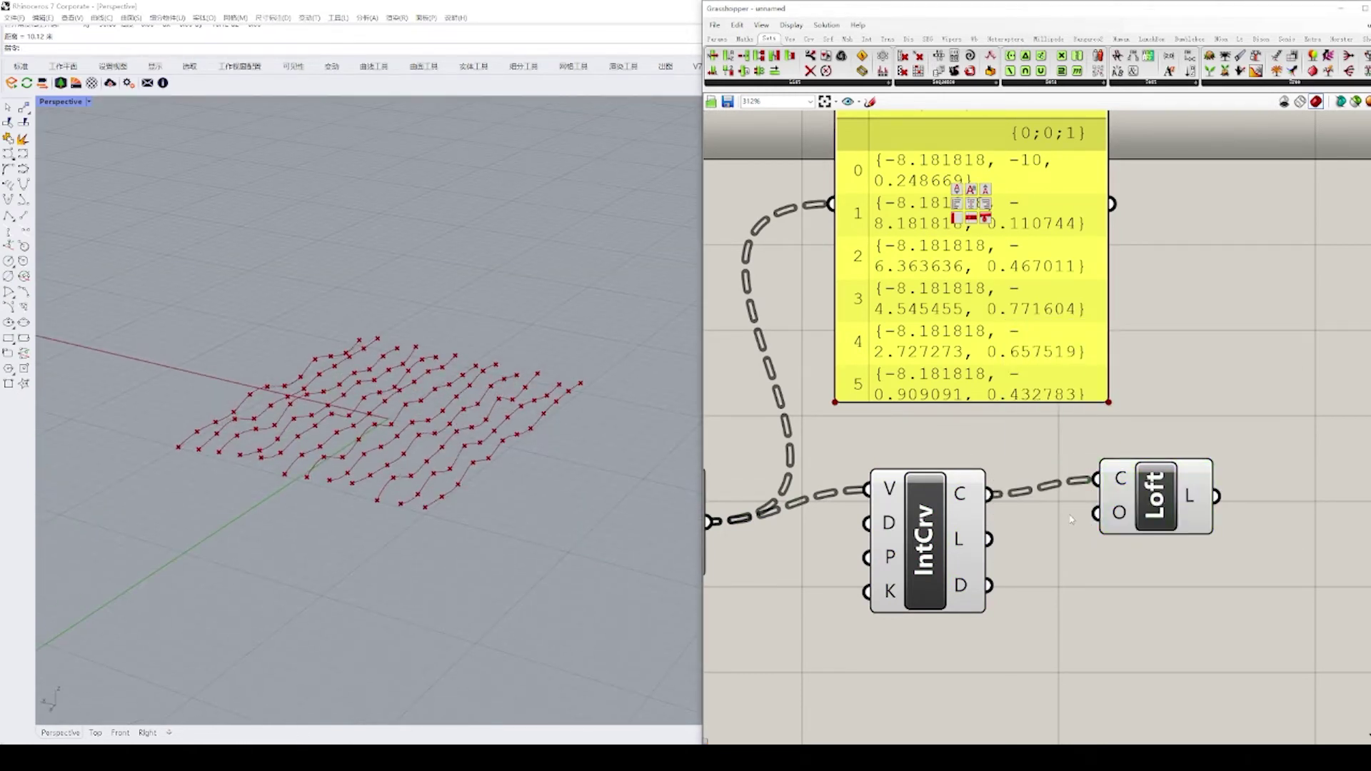
pyautogui.moveTo(968, 399); pyautogui.dragTo(966, 413, button='right')
pyautogui.click(966, 413)
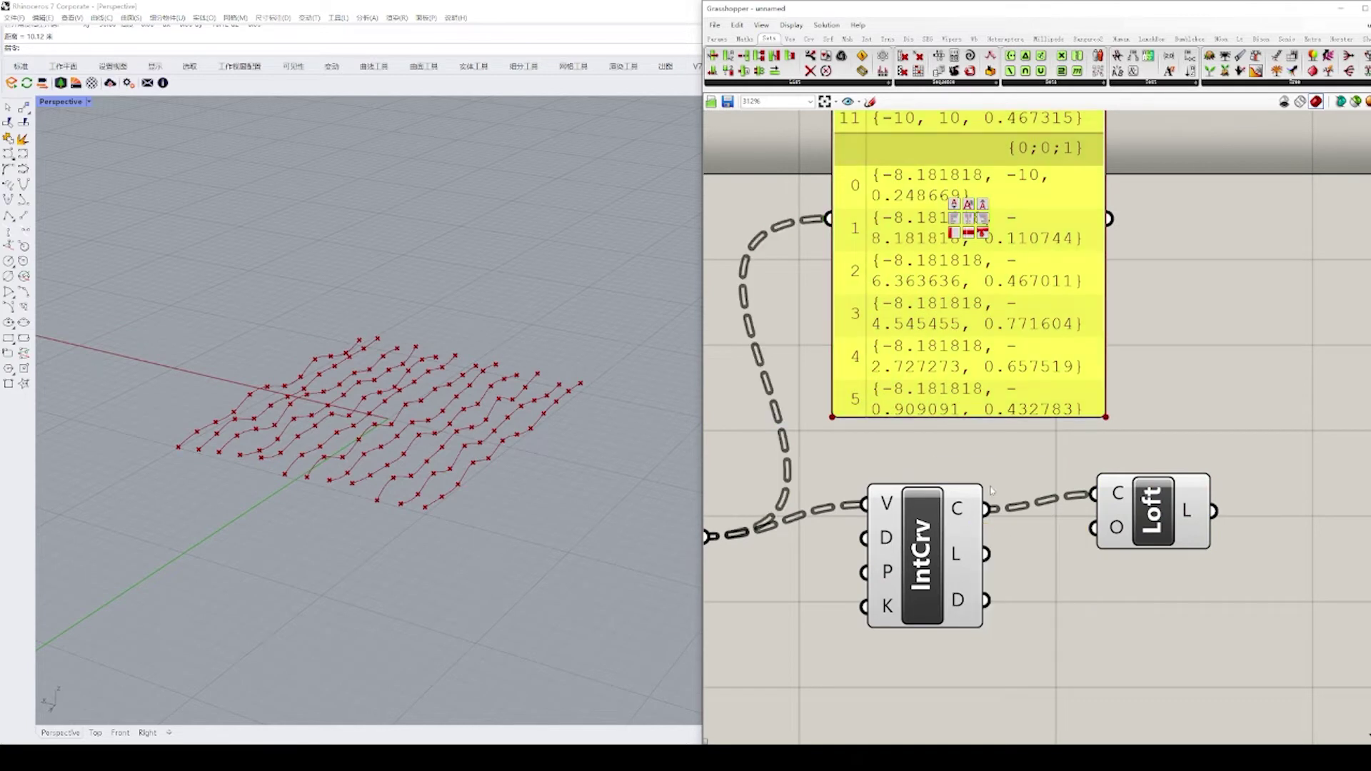
pyautogui.doubleClick(991, 485)
pyautogui.press('Return')
pyautogui.moveTo(991, 515); pyautogui.dragTo(1013, 438)
pyautogui.rightClick(970, 508)
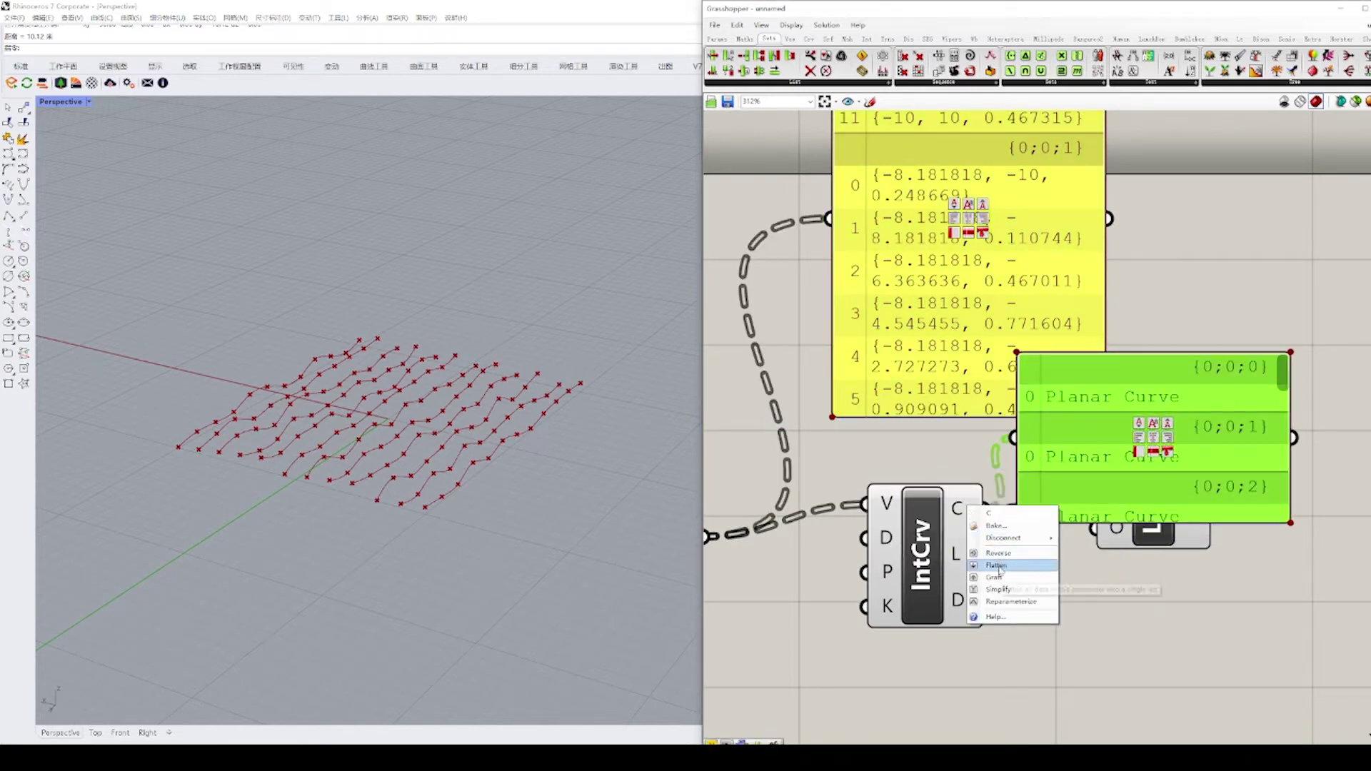
pyautogui.click(1003, 566)
# Step: Delete the curve panel and the point coordinates panel
pyautogui.press('Delete')
pyautogui.click(928, 397)
pyautogui.press('Delete')
pyautogui.scroll(-3, 929, 397)
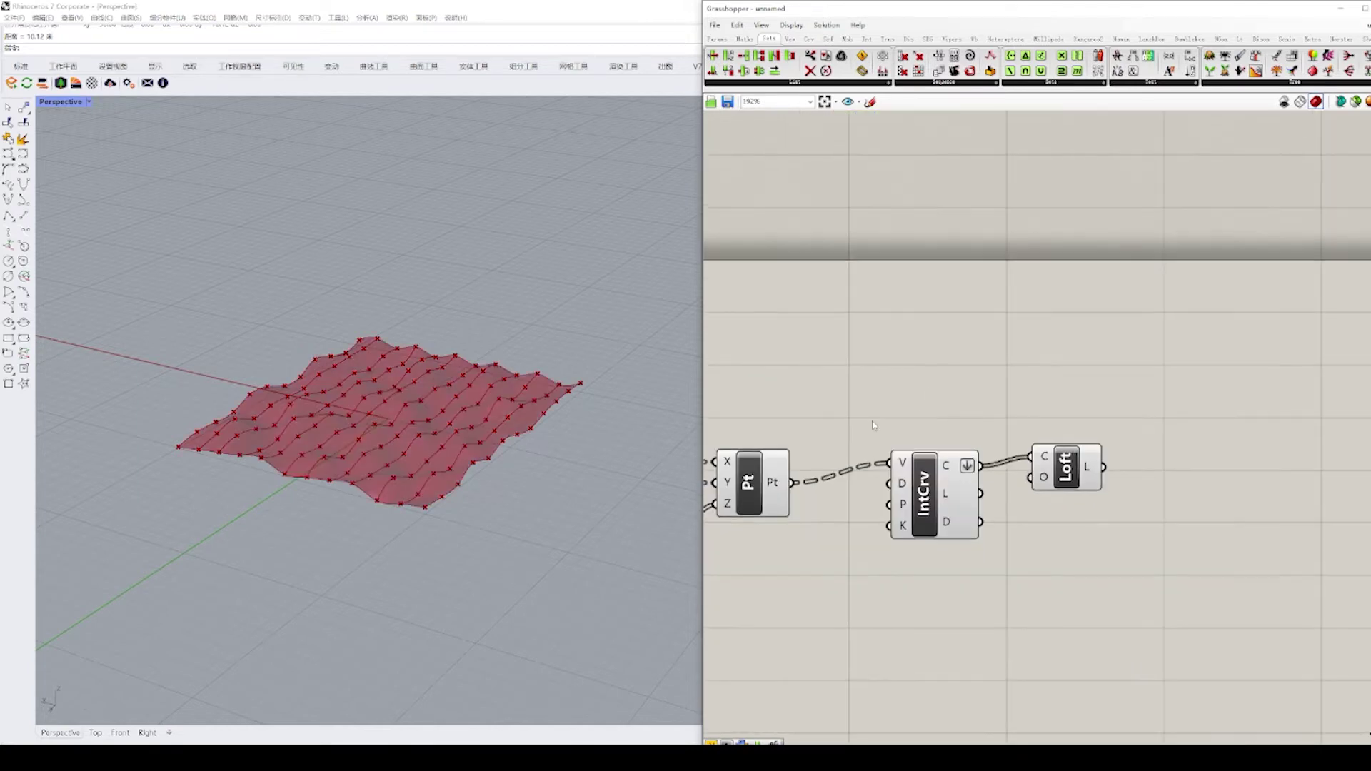
# Step: Examine the lofted surface from the side and from above
pyautogui.moveTo(457, 492); pyautogui.dragTo(400, 357, button='right')
pyautogui.scroll(2, 992, 393)
pyautogui.click(1098, 492)
pyautogui.scroll(-4, 1103, 495)
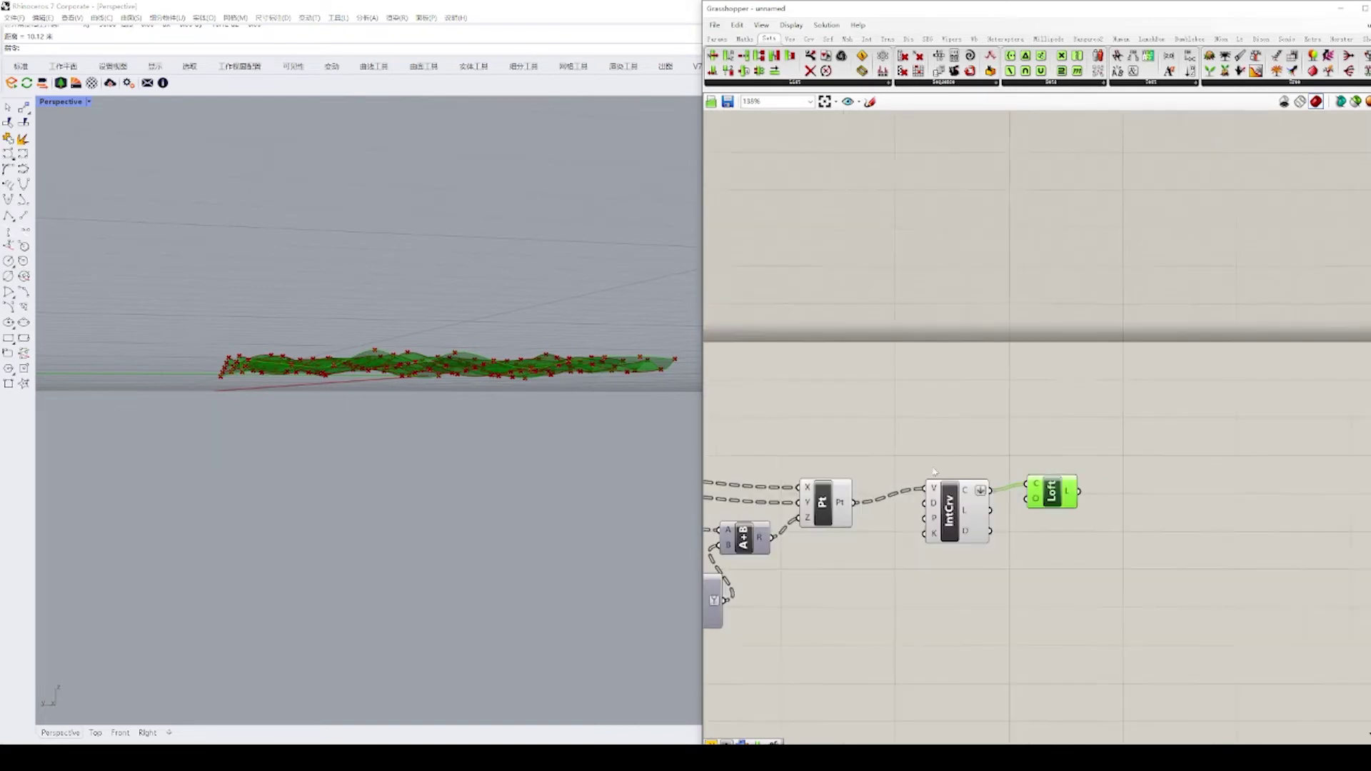
pyautogui.click(1029, 432)
pyautogui.moveTo(463, 390); pyautogui.dragTo(435, 435, button='right')
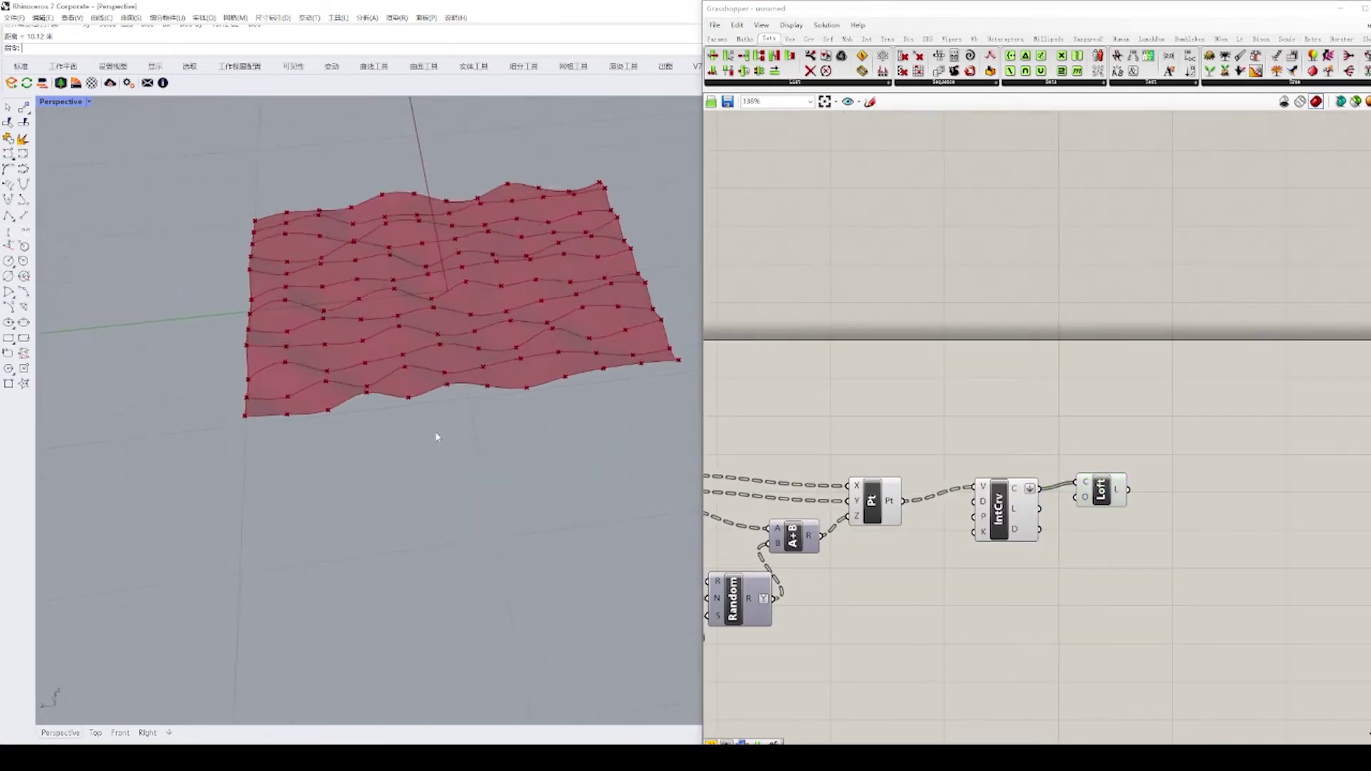
pyautogui.scroll(-2, 437, 435)
# Step: Turn off the preview of the Construct Point and Interpolate components so only the loft displays
pyautogui.moveTo(986, 444); pyautogui.dragTo(1015, 444, button='right')
pyautogui.moveTo(1029, 423); pyautogui.dragTo(835, 568)
pyautogui.middleClick(860, 557)
pyautogui.click(842, 537)
pyautogui.click(897, 399)
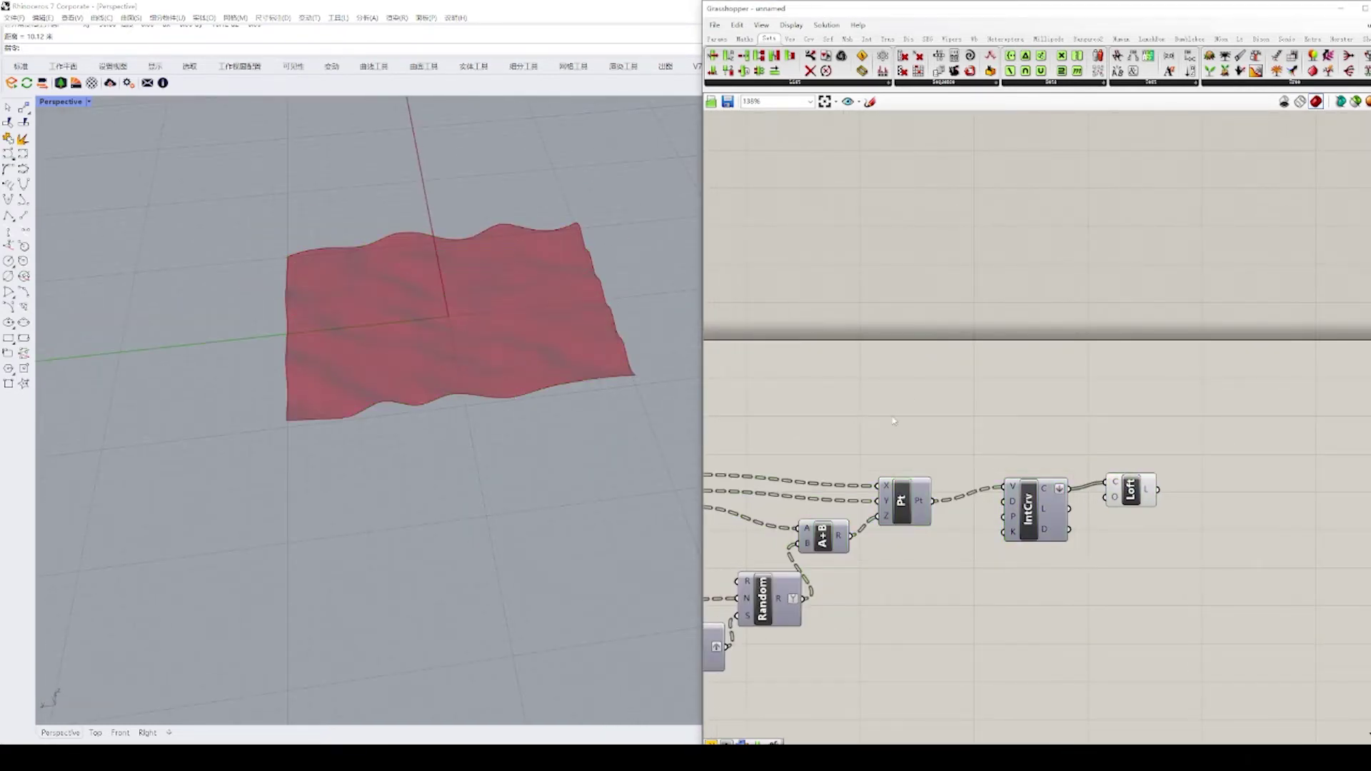
# Step: Turn on the preview of the Plane Surface component and view it together with the lofted surface from a low angle
pyautogui.scroll(2, 1056, 509)
pyautogui.moveTo(1133, 491); pyautogui.dragTo(1253, 502, button='right')
pyautogui.click(1055, 509)
pyautogui.scroll(-3, 1056, 508)
pyautogui.scroll(-3, 1189, 465)
pyautogui.scroll(3, 813, 498)
pyautogui.click(806, 516)
pyautogui.middleClick(806, 518)
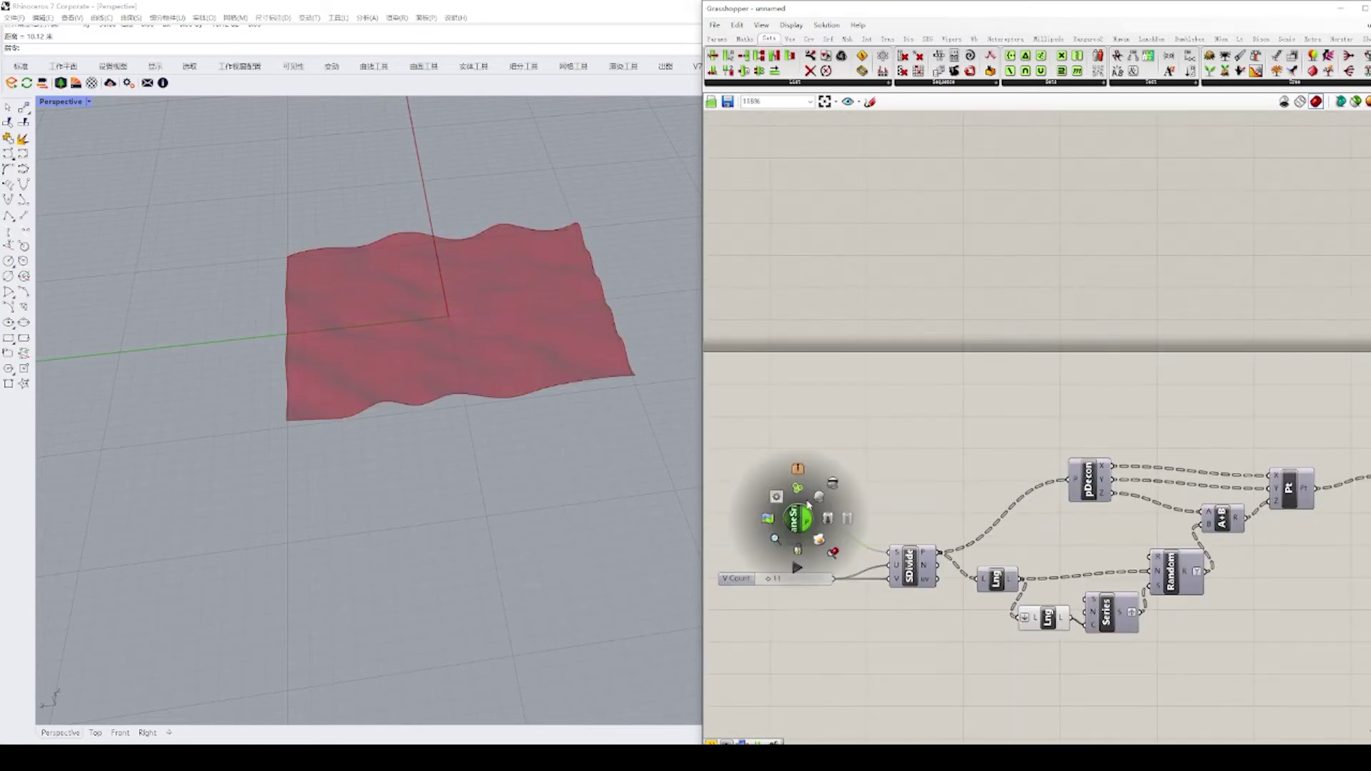
pyautogui.click(816, 500)
pyautogui.rightClick(832, 458)
pyautogui.moveTo(466, 382); pyautogui.dragTo(471, 402, button='right')
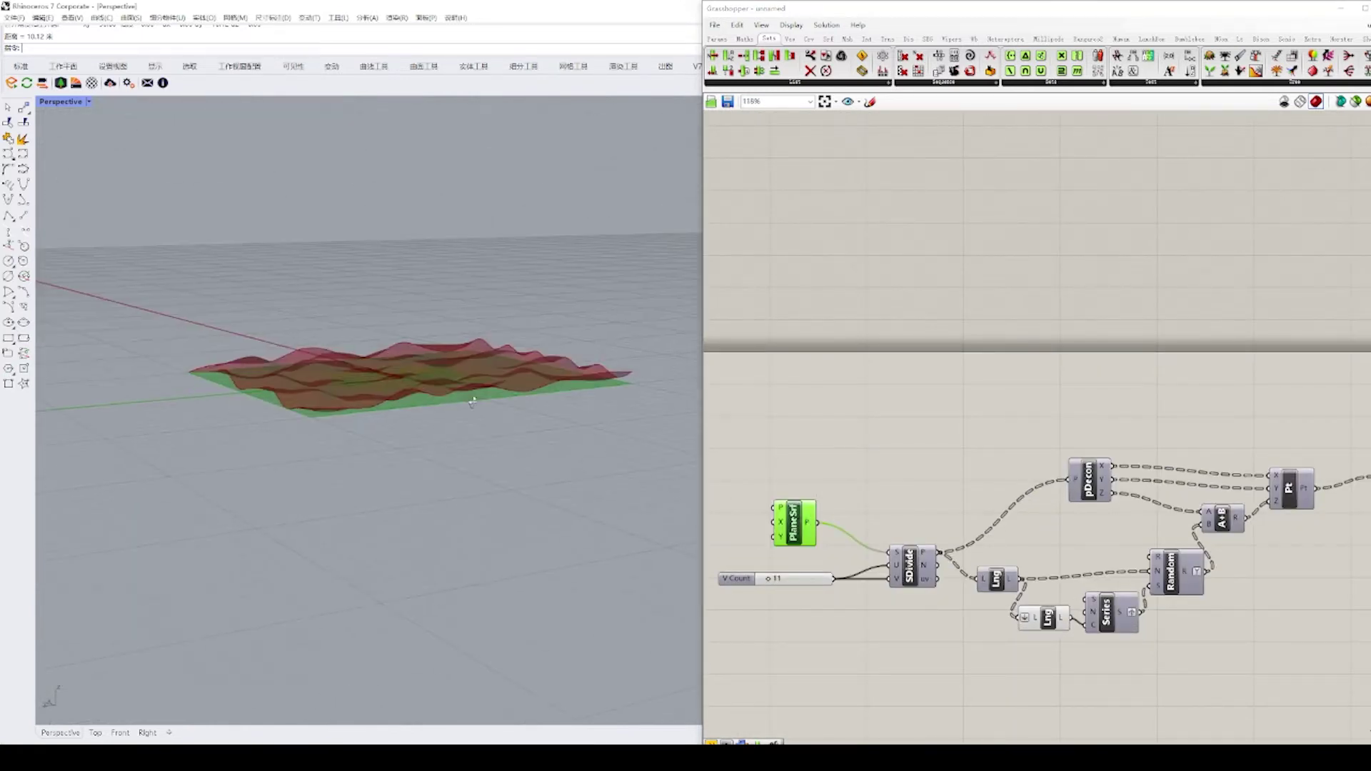
# Step: Add a Surface parameter after the Loft component and feed it the Loft output
pyautogui.scroll(-3, 808, 436)
pyautogui.moveTo(1189, 432); pyautogui.dragTo(989, 463, button='right')
pyautogui.scroll(3, 989, 463)
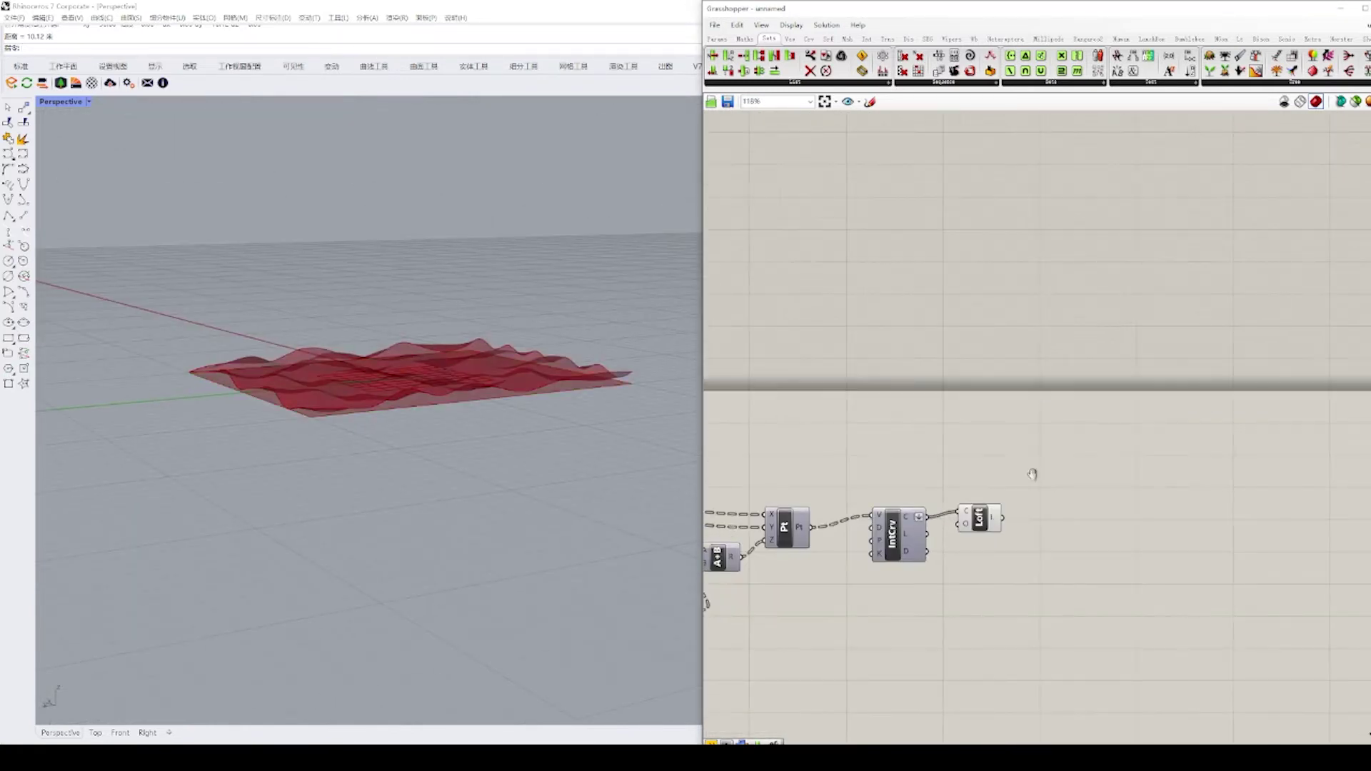
pyautogui.doubleClick(1048, 490)
pyautogui.write('surfa')
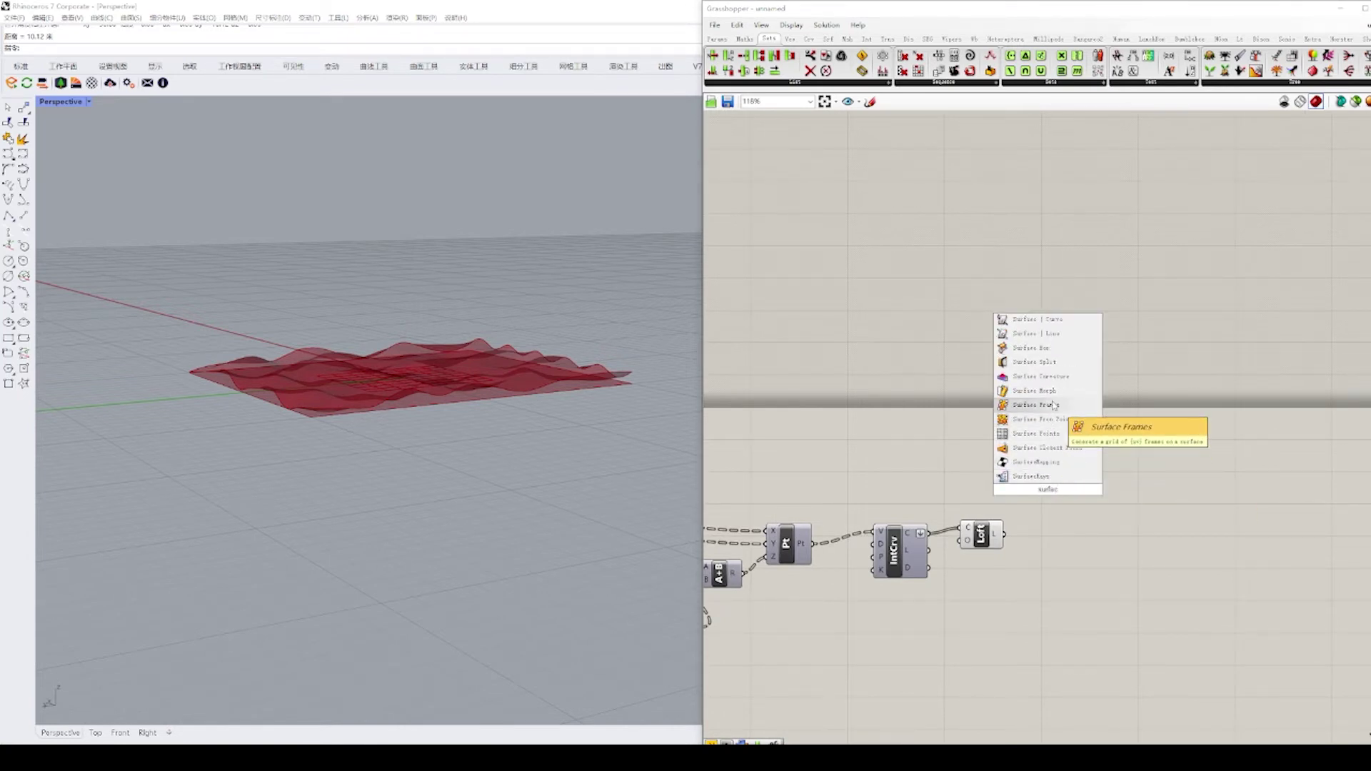
pyautogui.write('ce')
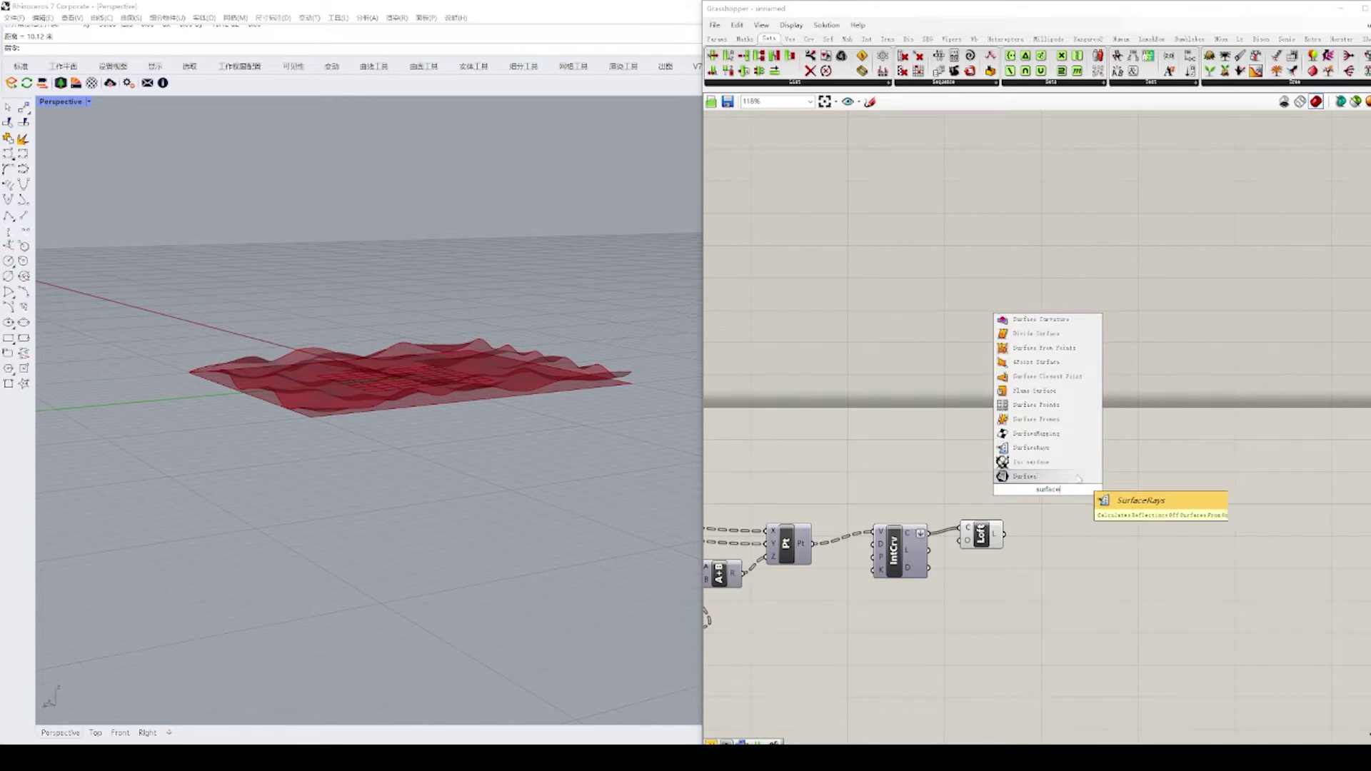
pyautogui.click(1069, 477)
pyautogui.moveTo(1005, 534); pyautogui.dragTo(1030, 491)
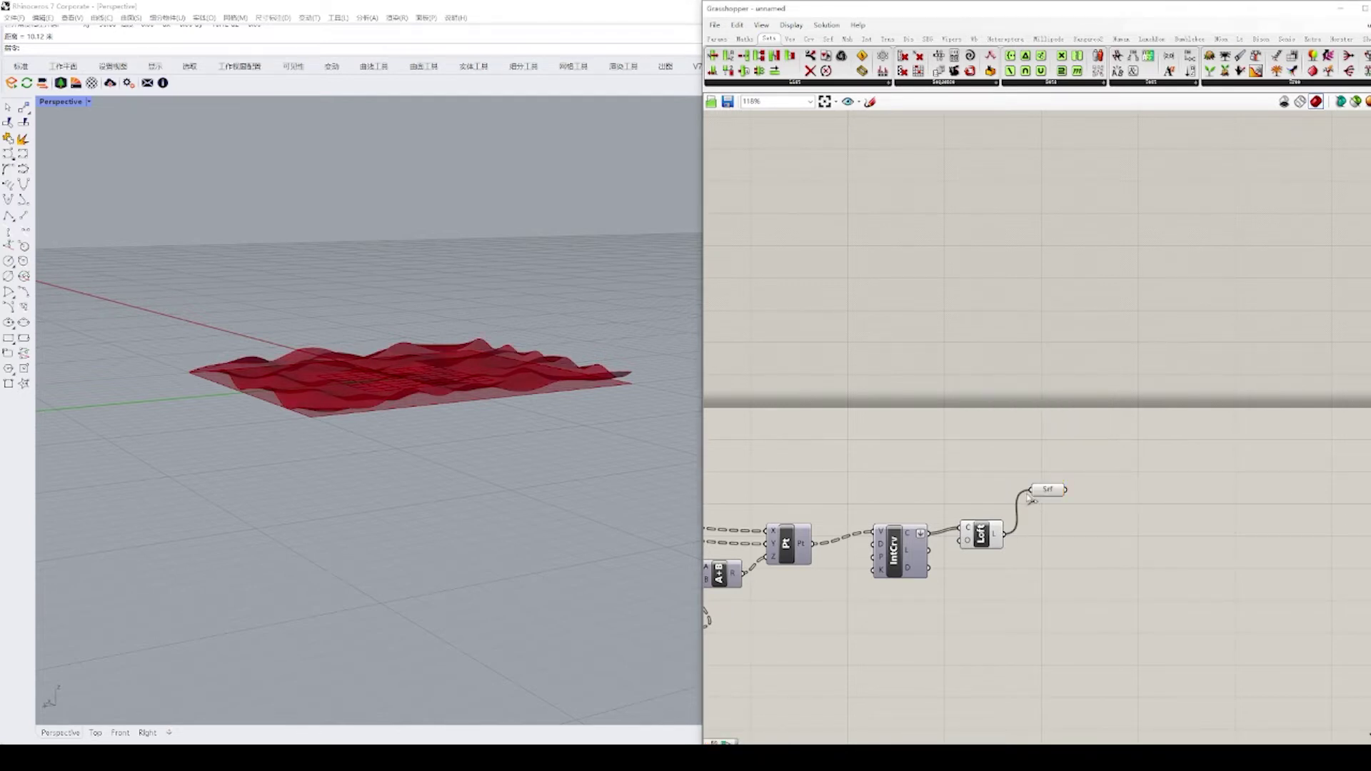
# Step: Connect the Plane Surface output to the Surface parameter as an additional input and flatten that parameter
pyautogui.scroll(-4, 1104, 493)
pyautogui.moveTo(850, 536); pyautogui.dragTo(988, 530, button='right')
pyautogui.scroll(1, 815, 525)
pyautogui.keyDown('shift'); pyautogui.moveTo(1041, 534); pyautogui.dragTo(1273, 482); pyautogui.keyUp('shift')
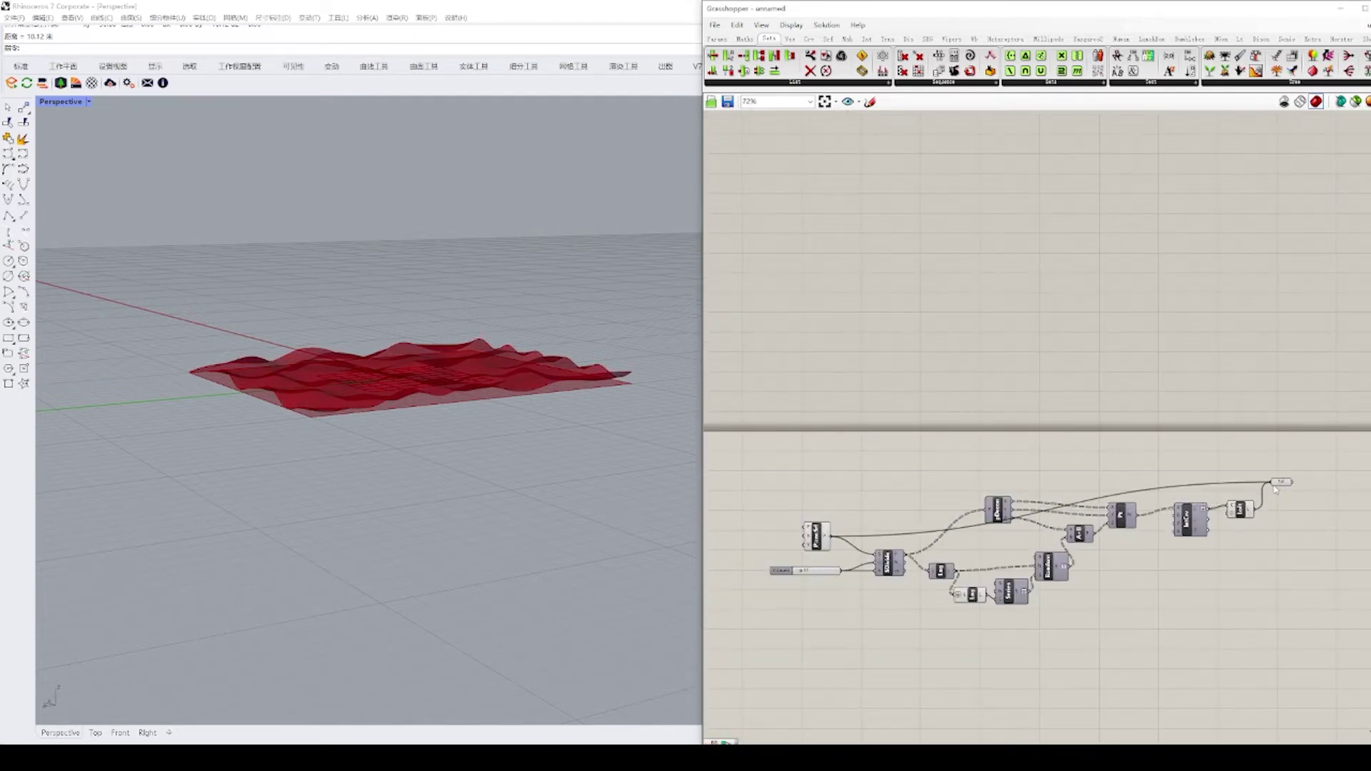
pyautogui.rightClick(1276, 483)
pyautogui.click(1292, 580)
# Step: Turn off the preview of the Loft, Plane Surface and Divide Surface components
pyautogui.scroll(1, 1241, 510)
pyautogui.middleClick(1222, 526)
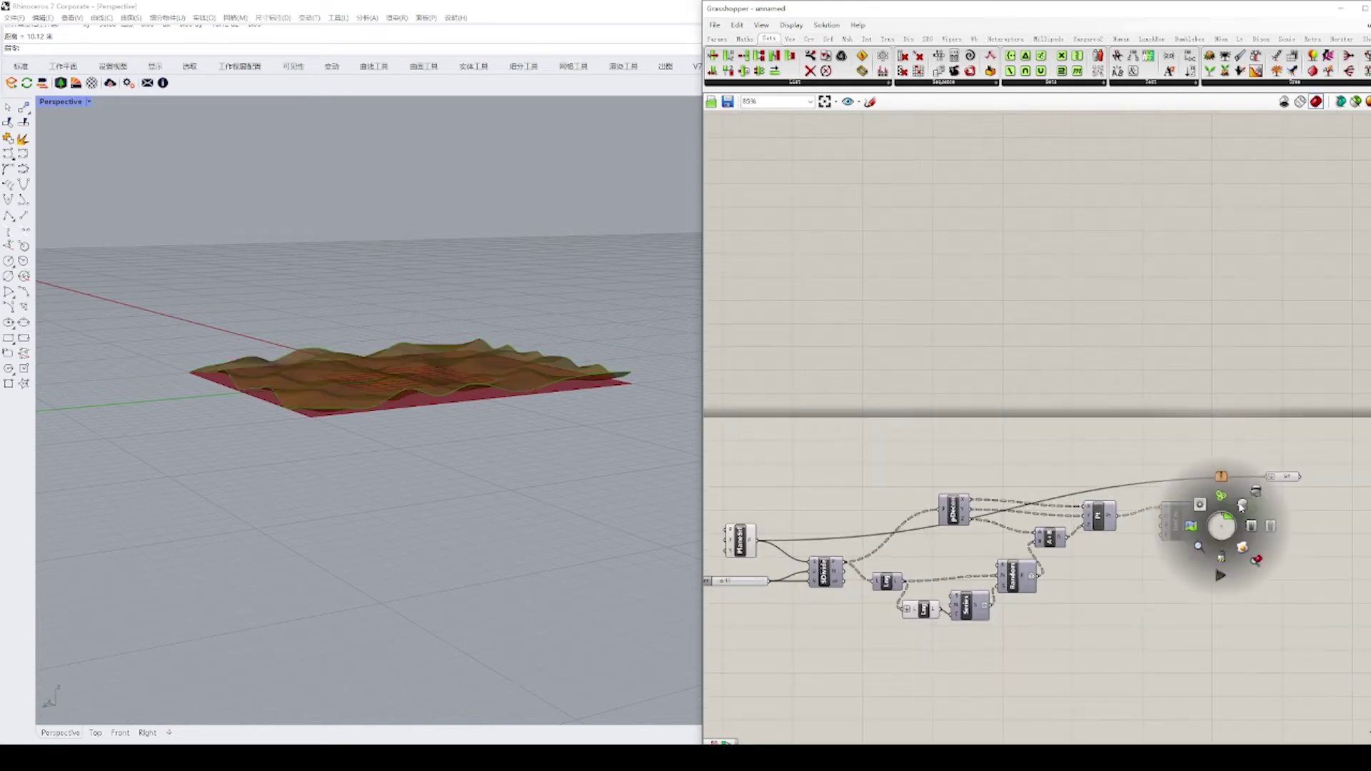
pyautogui.click(1258, 497)
pyautogui.moveTo(847, 471); pyautogui.dragTo(721, 627)
pyautogui.middleClick(765, 576)
pyautogui.click(801, 544)
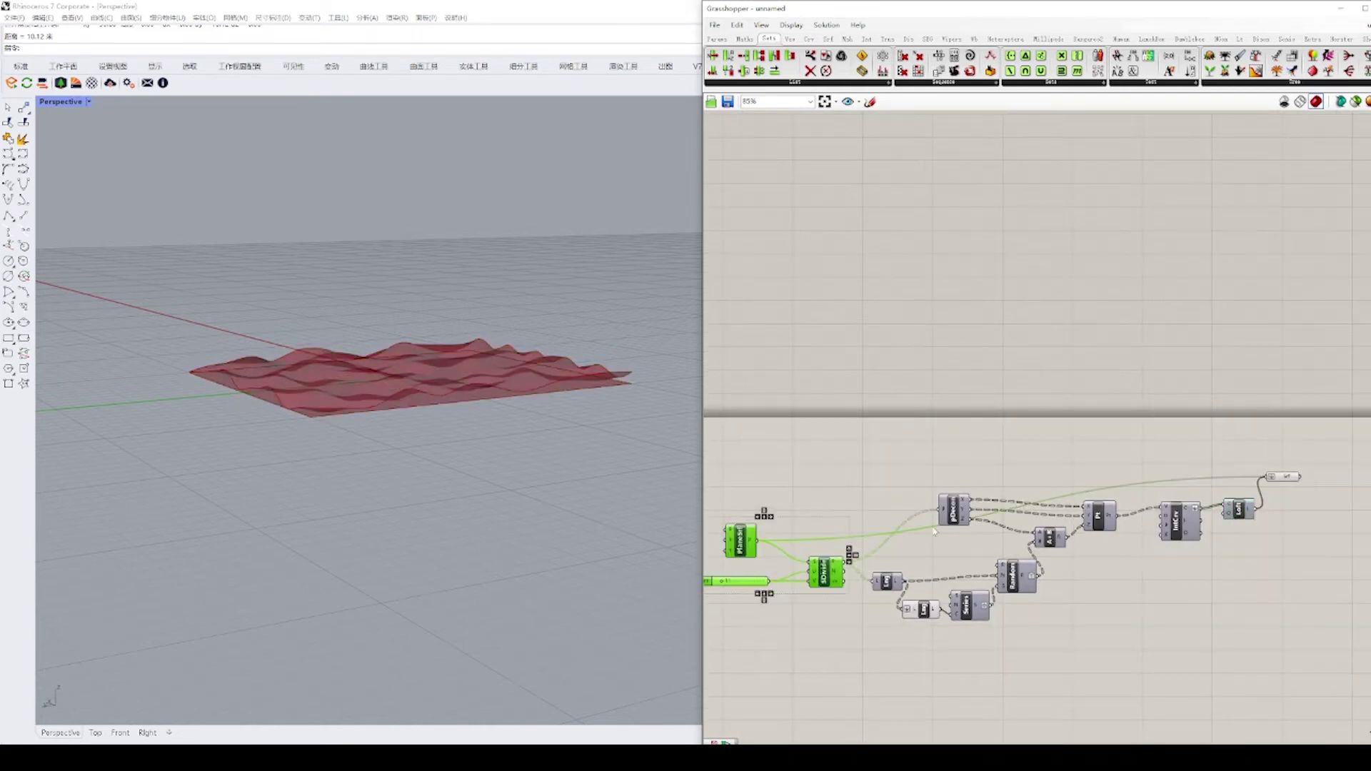
# Step: Move the Surface parameter farther away from the Loft component
pyautogui.moveTo(1290, 485); pyautogui.dragTo(1101, 505, button='right')
pyautogui.scroll(2, 1101, 505)
pyautogui.moveTo(1103, 497); pyautogui.dragTo(1163, 505)
pyautogui.scroll(-1, 1021, 496)
pyautogui.moveTo(1125, 468); pyautogui.dragTo(1038, 479, button='right')
pyautogui.scroll(1, 1029, 503)
pyautogui.click(1030, 518)
pyautogui.click(994, 467)
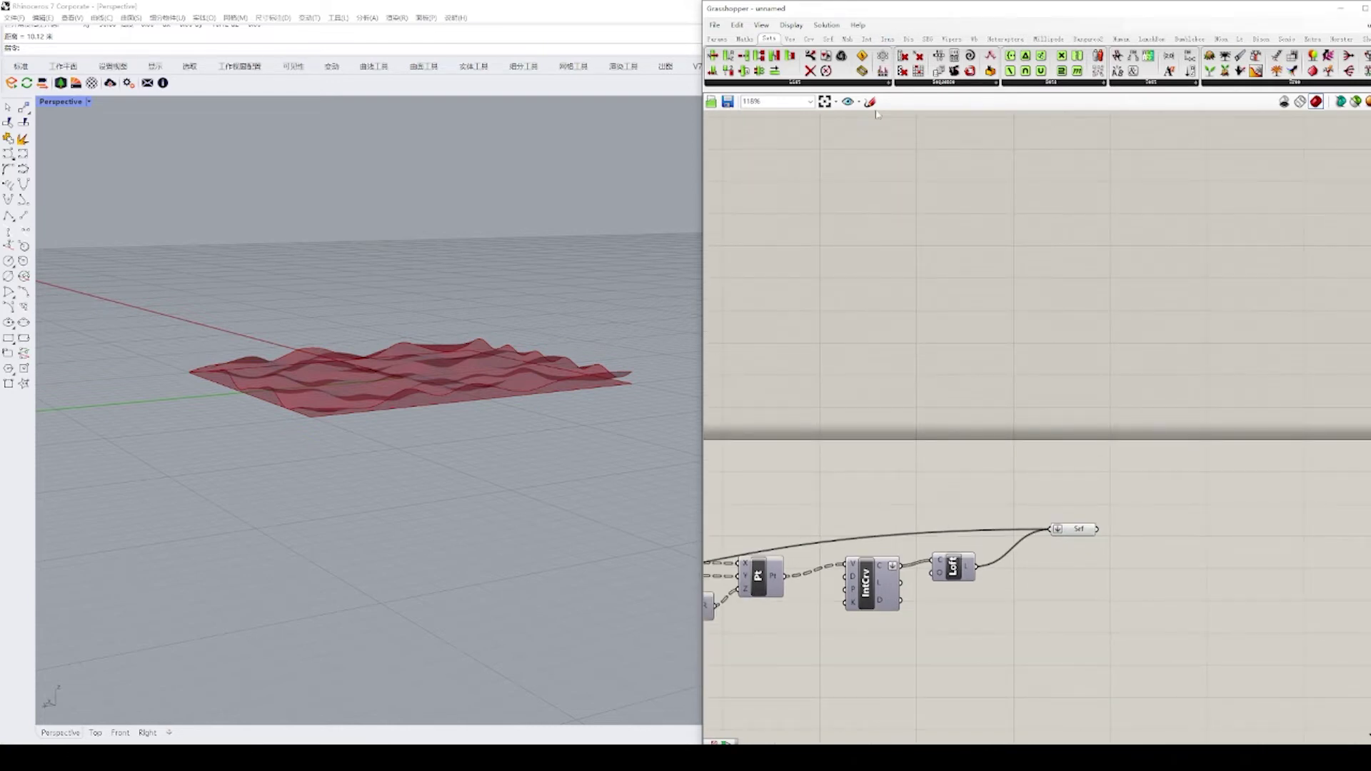
# Step: Add an XZ Plane component and place it just above the Surface parameter
pyautogui.click(790, 40)
pyautogui.click(922, 83)
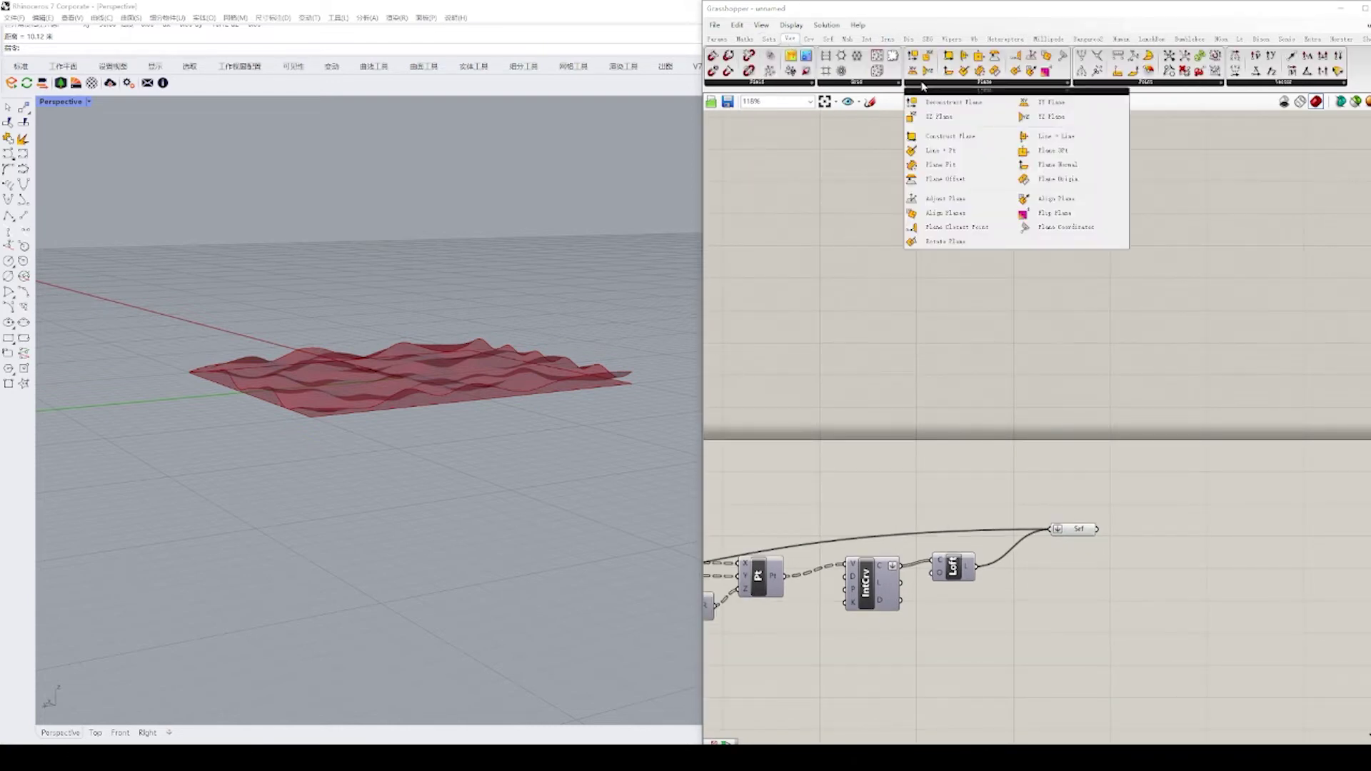
pyautogui.click(940, 117)
pyautogui.click(935, 292)
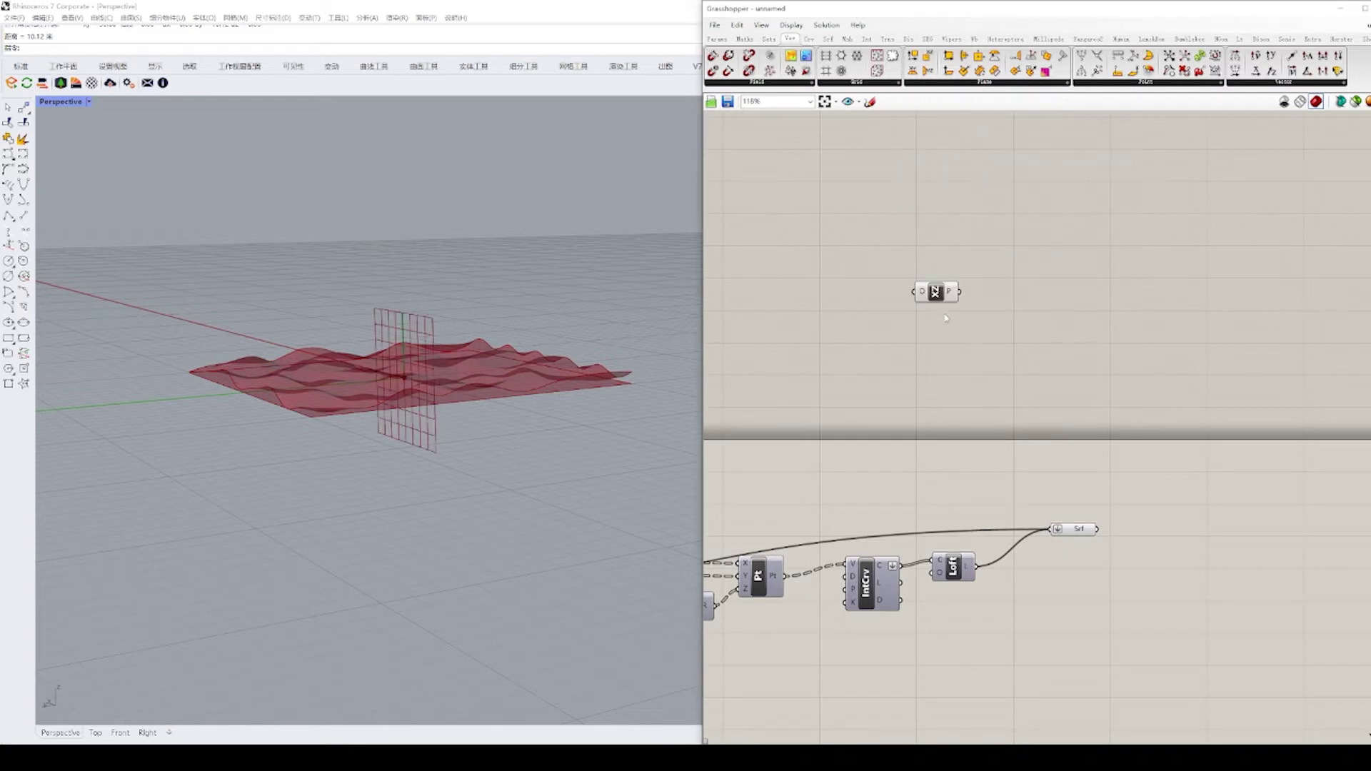
pyautogui.scroll(2, 935, 295)
pyautogui.moveTo(935, 295); pyautogui.dragTo(1025, 473)
pyautogui.moveTo(1008, 454); pyautogui.dragTo(1002, 474, button='right')
pyautogui.scroll(2, 1023, 492)
pyautogui.moveTo(1023, 500); pyautogui.dragTo(1126, 540)
pyautogui.click(1057, 554)
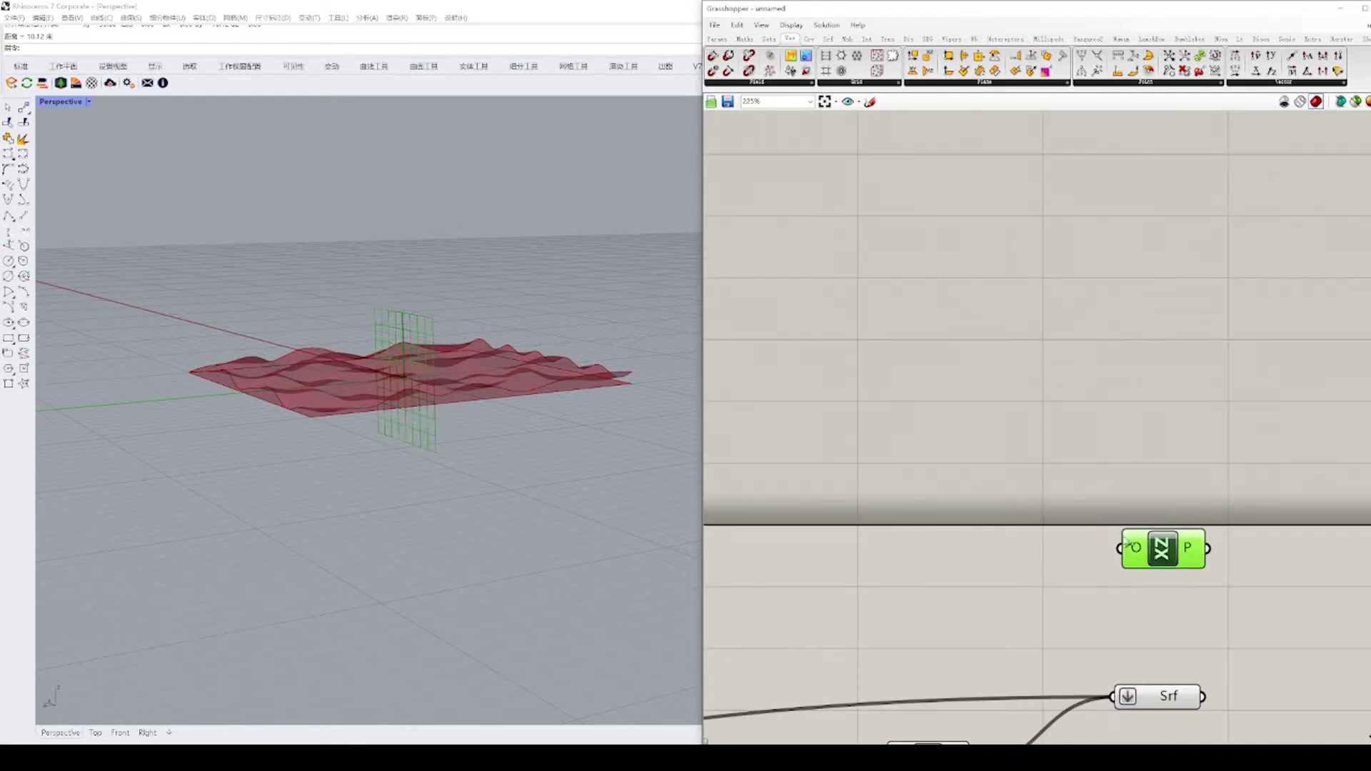
pyautogui.click(1090, 479)
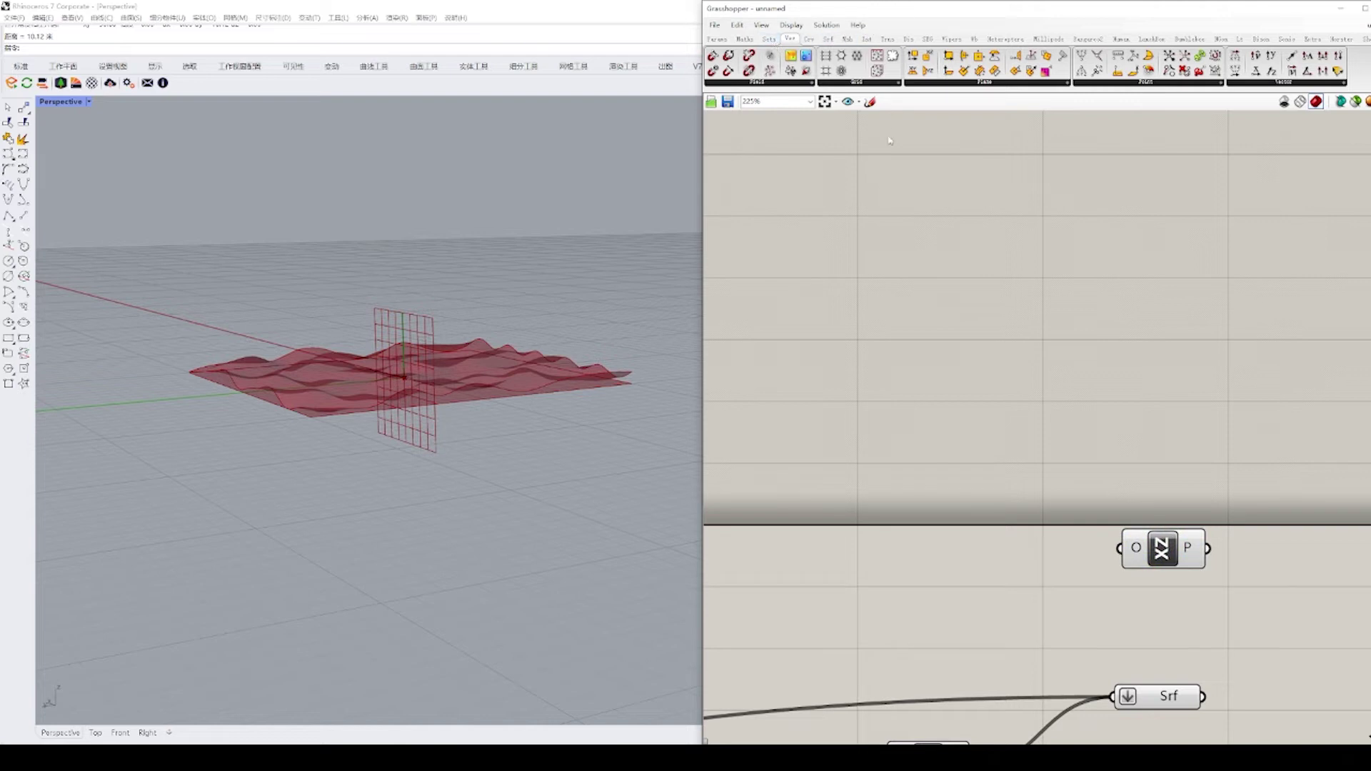
pyautogui.click(770, 41)
pyautogui.click(888, 42)
pyautogui.click(867, 43)
pyautogui.click(835, 43)
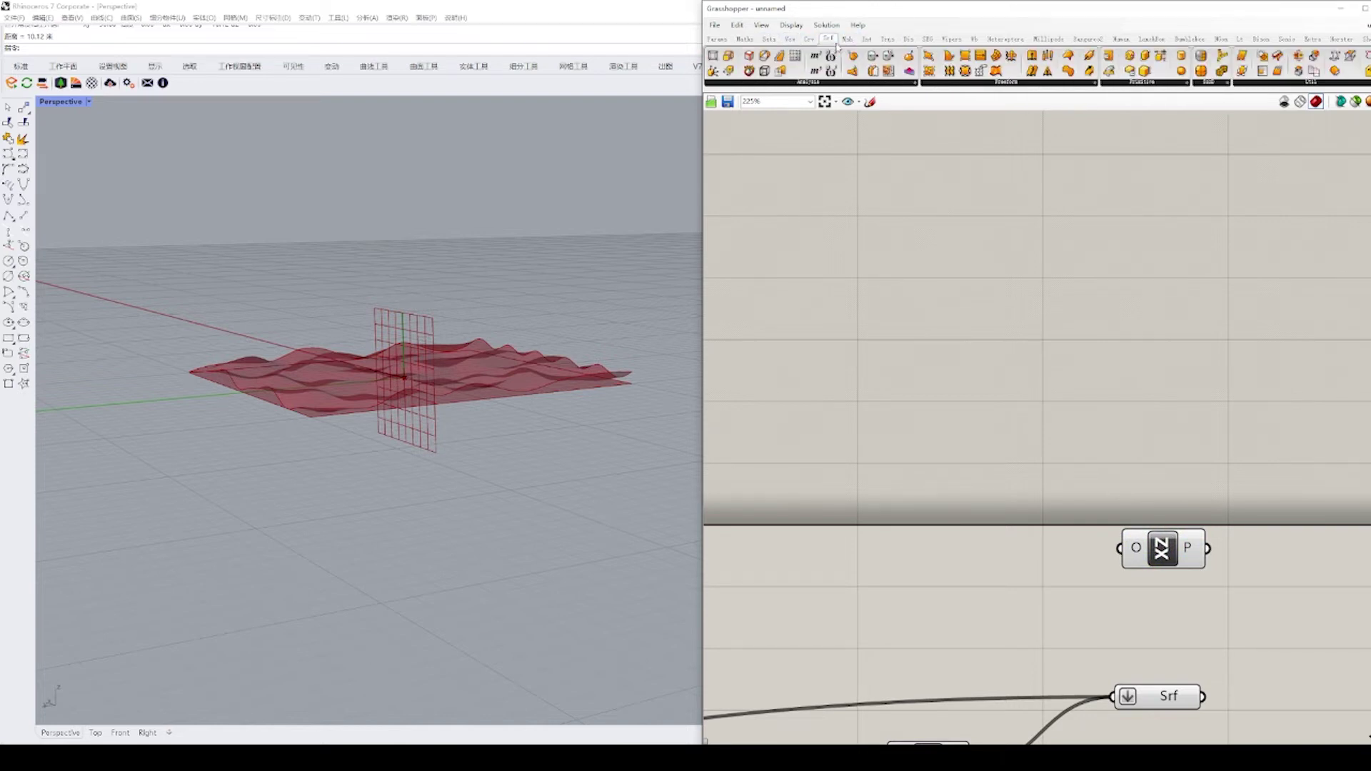
pyautogui.click(790, 39)
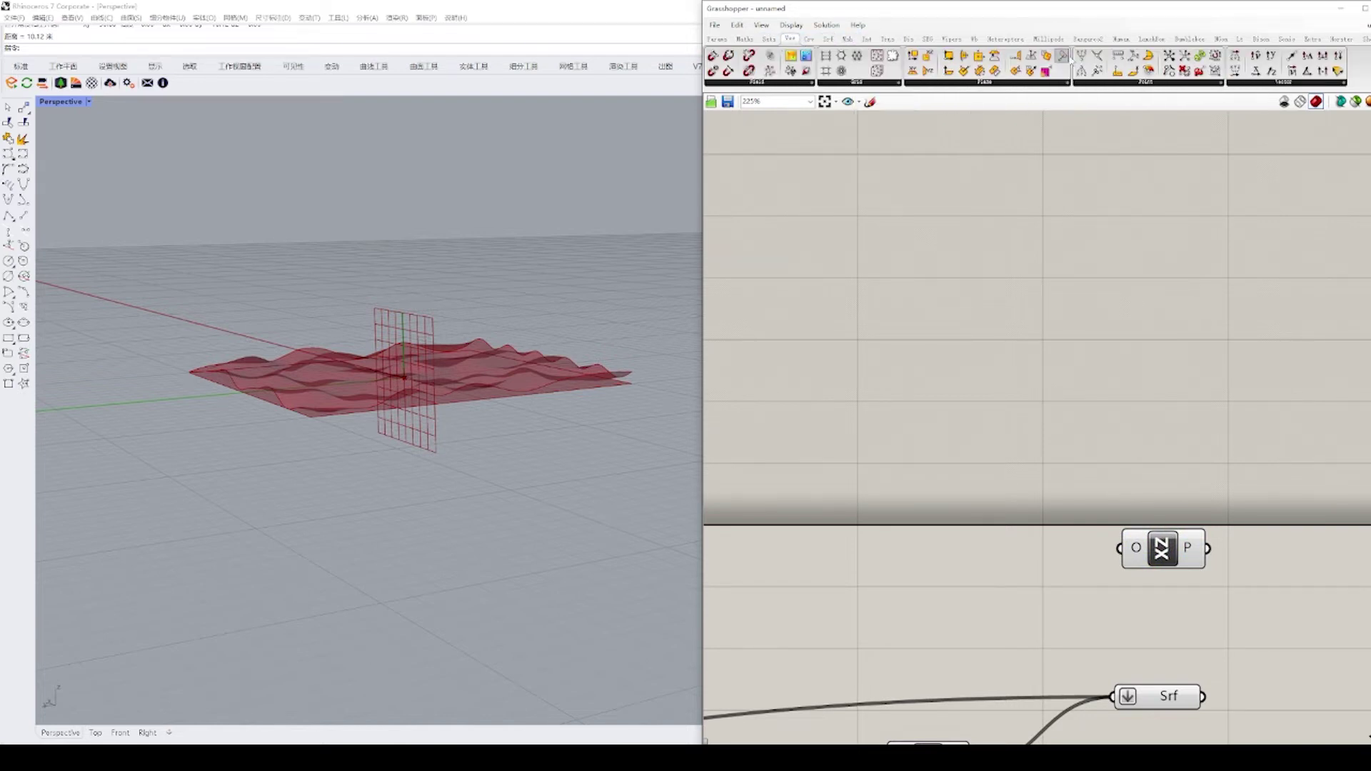
pyautogui.moveTo(1082, 72); pyautogui.dragTo(1021, 409)
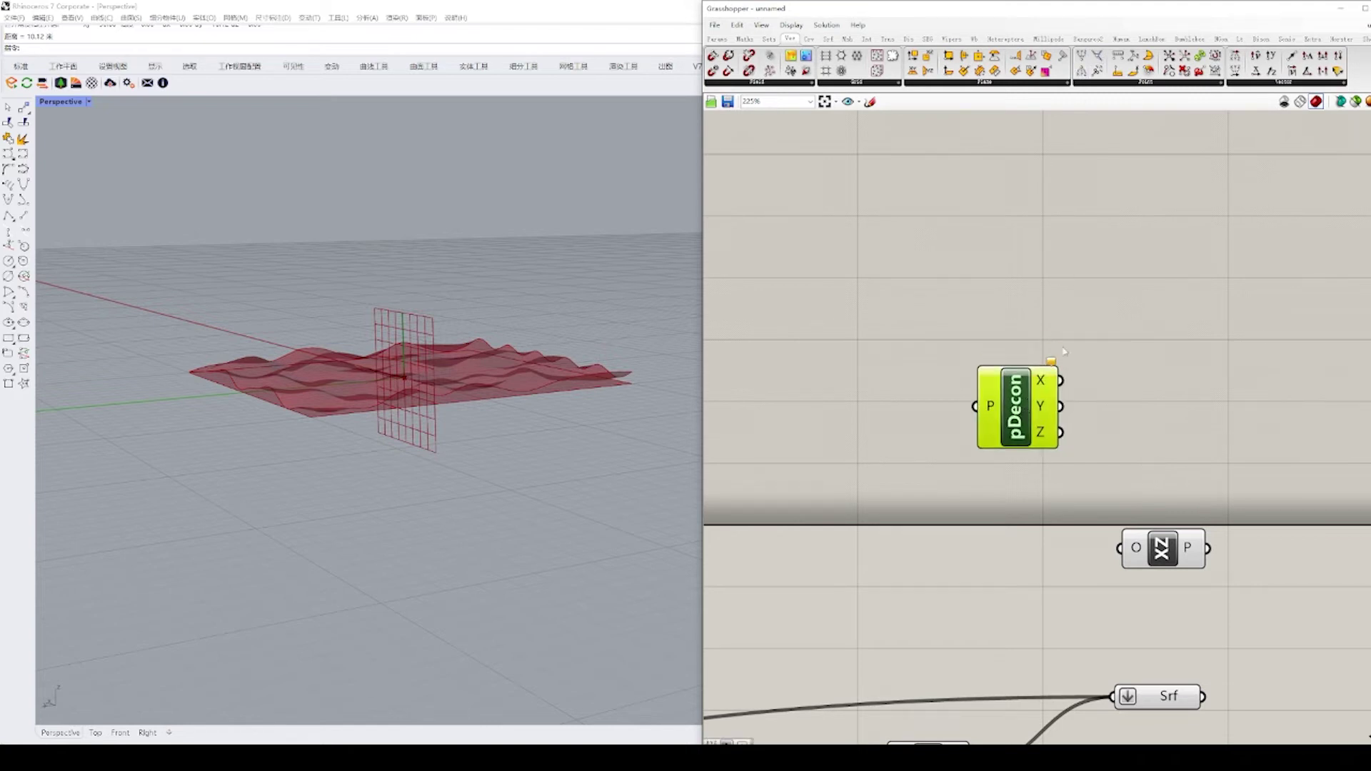
pyautogui.press('Delete')
# Step: Add a Construct Point component beside the XZ Plane and connect its point to the plane's origin input
pyautogui.moveTo(1081, 56); pyautogui.dragTo(1051, 452)
pyautogui.moveTo(1052, 453); pyautogui.dragTo(1012, 525)
pyautogui.moveTo(1050, 519); pyautogui.dragTo(1025, 555)
pyautogui.click(907, 589)
pyautogui.moveTo(900, 589); pyautogui.dragTo(950, 569, button='right')
pyautogui.scroll(-3, 419, 433)
# Step: Measure the distance from the middle of the surface's positive-X edge to its lower corner in the Top view
pyautogui.moveTo(419, 433); pyautogui.dragTo(397, 501, button='right')
pyautogui.click(95, 732)
pyautogui.moveTo(289, 575); pyautogui.dragTo(277, 560, button='right')
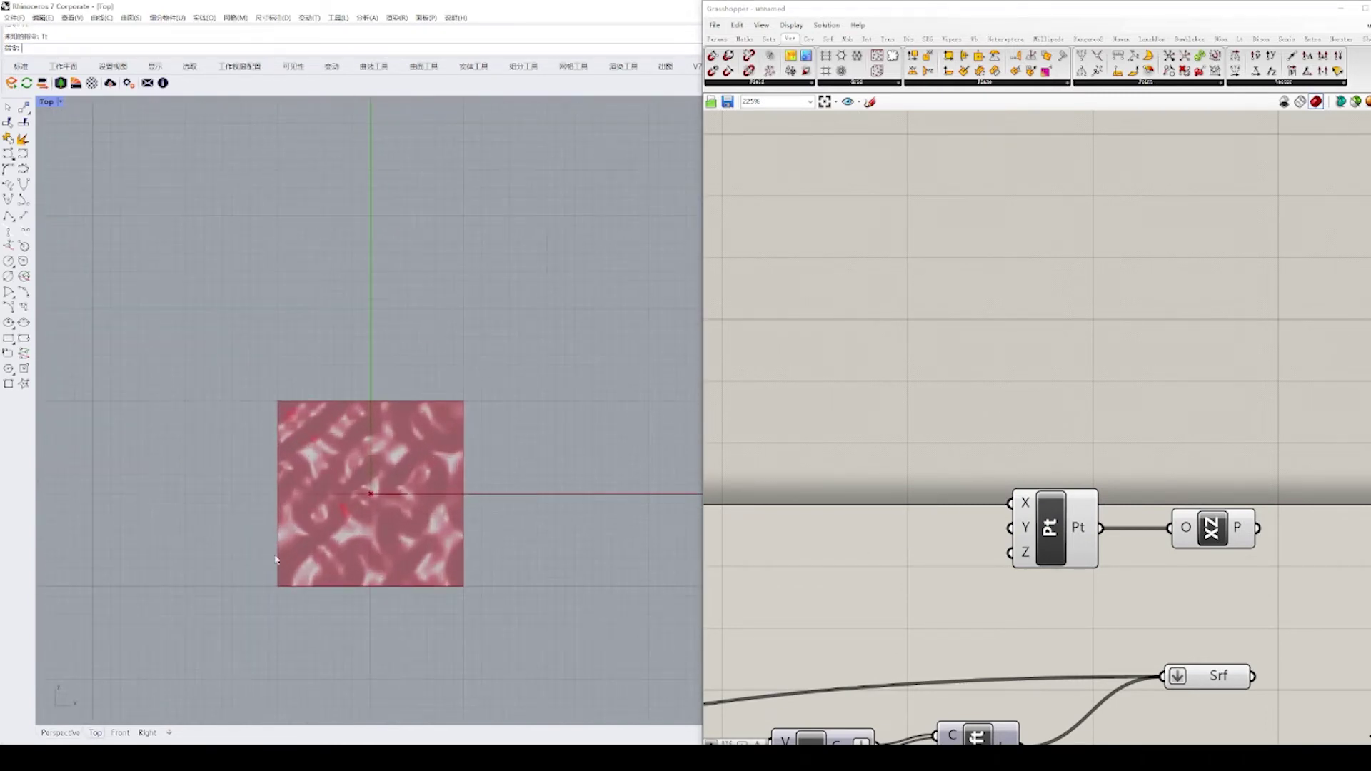
pyautogui.write('Di')
pyautogui.press('space')
pyautogui.scroll(2, 451, 532)
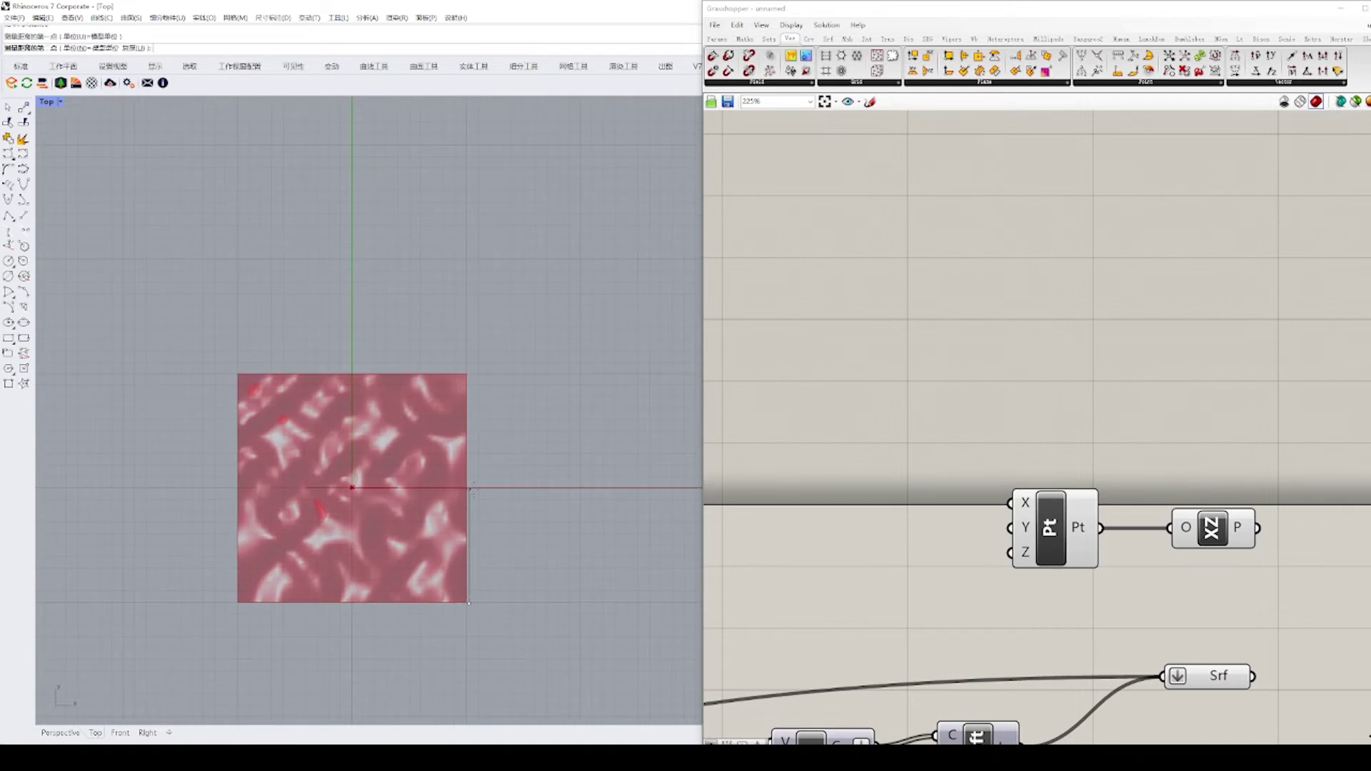
pyautogui.click(470, 604)
pyautogui.scroll(1, 1171, 566)
# Step: Add a number slider ranging from -10 to 10, connect it to Construct Point's Y input and set it to -10
pyautogui.doubleClick(904, 543)
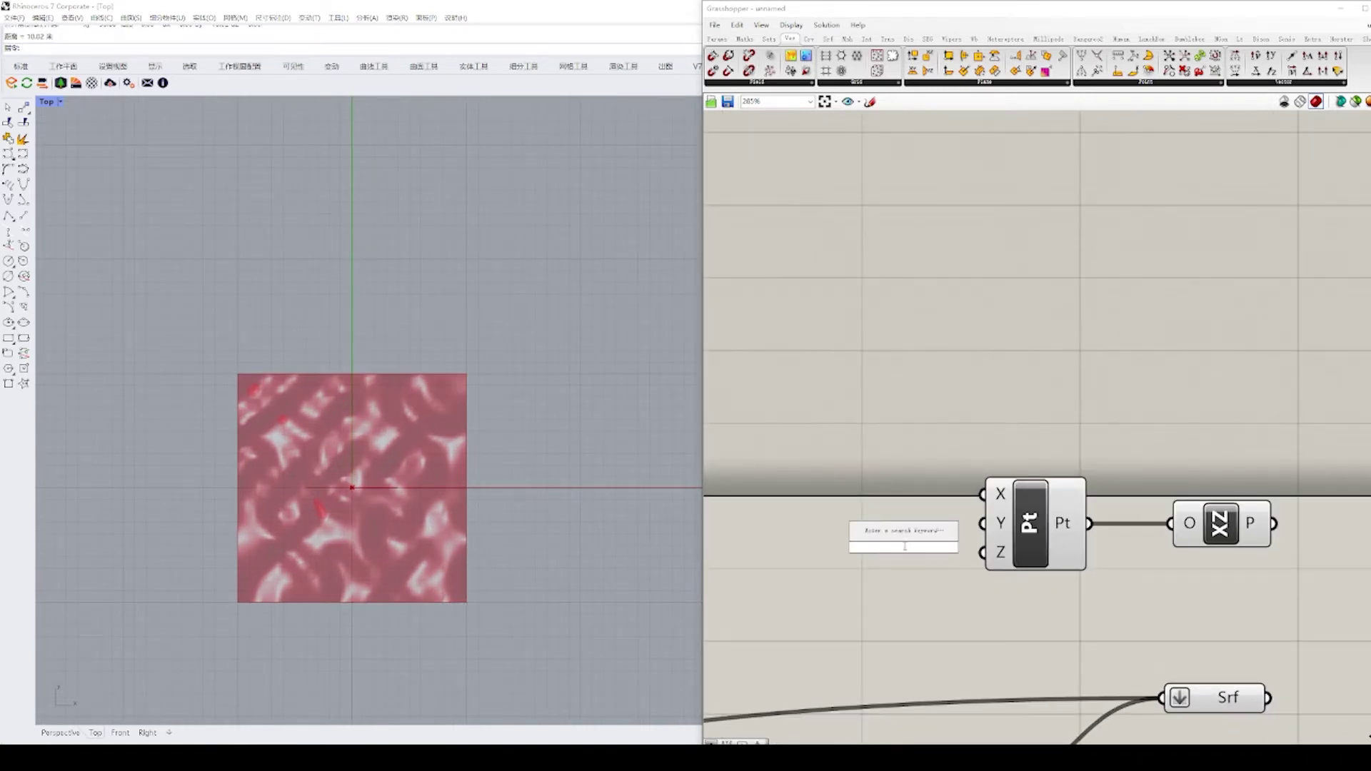
pyautogui.write('10')
pyautogui.press('Return')
pyautogui.doubleClick(838, 545)
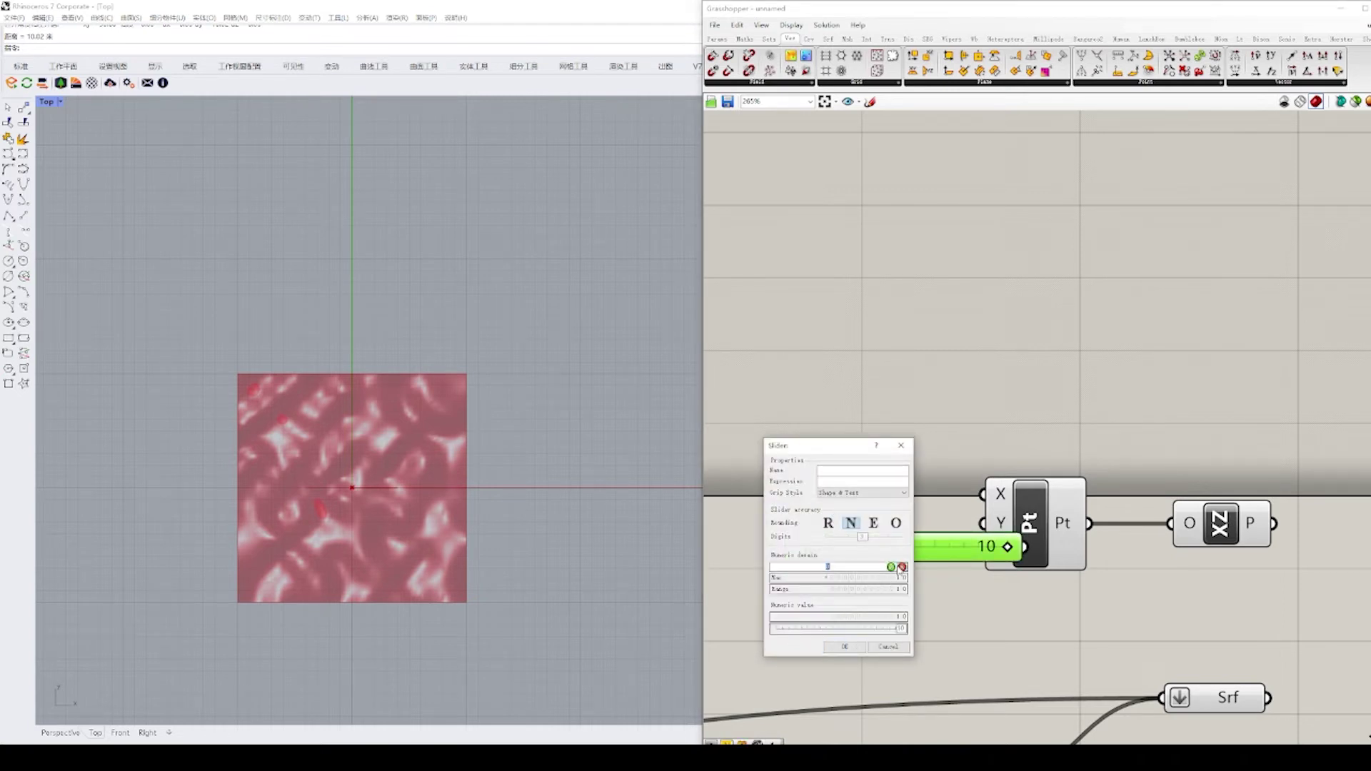
pyautogui.write('-10')
pyautogui.press('Return')
pyautogui.press('Return')
pyautogui.moveTo(932, 557); pyautogui.dragTo(867, 549)
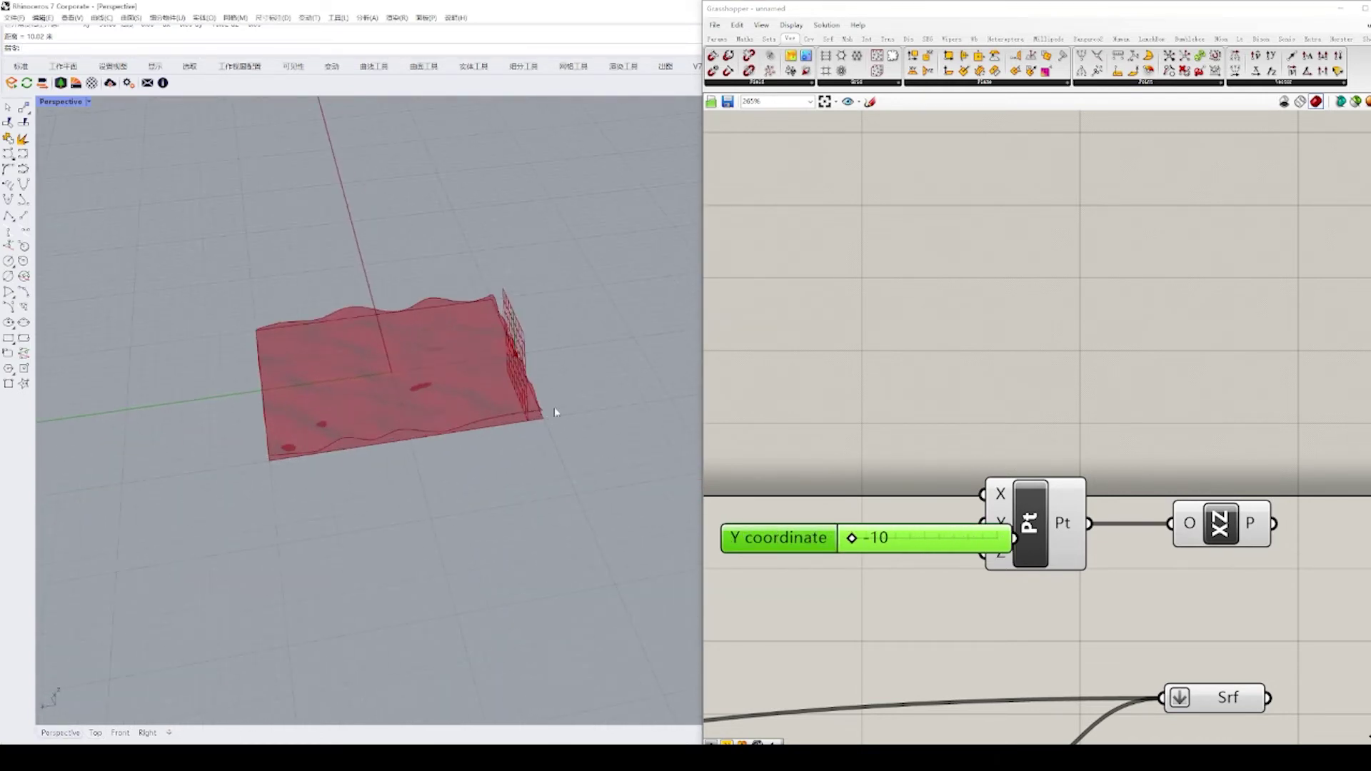
pyautogui.moveTo(831, 549)
pyautogui.mouseDown()
pyautogui.moveTo(992, 545)
pyautogui.moveTo(825, 550)
pyautogui.mouseUp()
# Step: Switch the Y coordinate slider to three decimal places and move the Construct Point and XZ Plane components clear of it
pyautogui.doubleClick(763, 551)
pyautogui.click(767, 643)
pyautogui.moveTo(500, 461); pyautogui.dragTo(379, 439, button='right')
pyautogui.scroll(-1, 1114, 513)
pyautogui.moveTo(1115, 513); pyautogui.dragTo(945, 500, button='right')
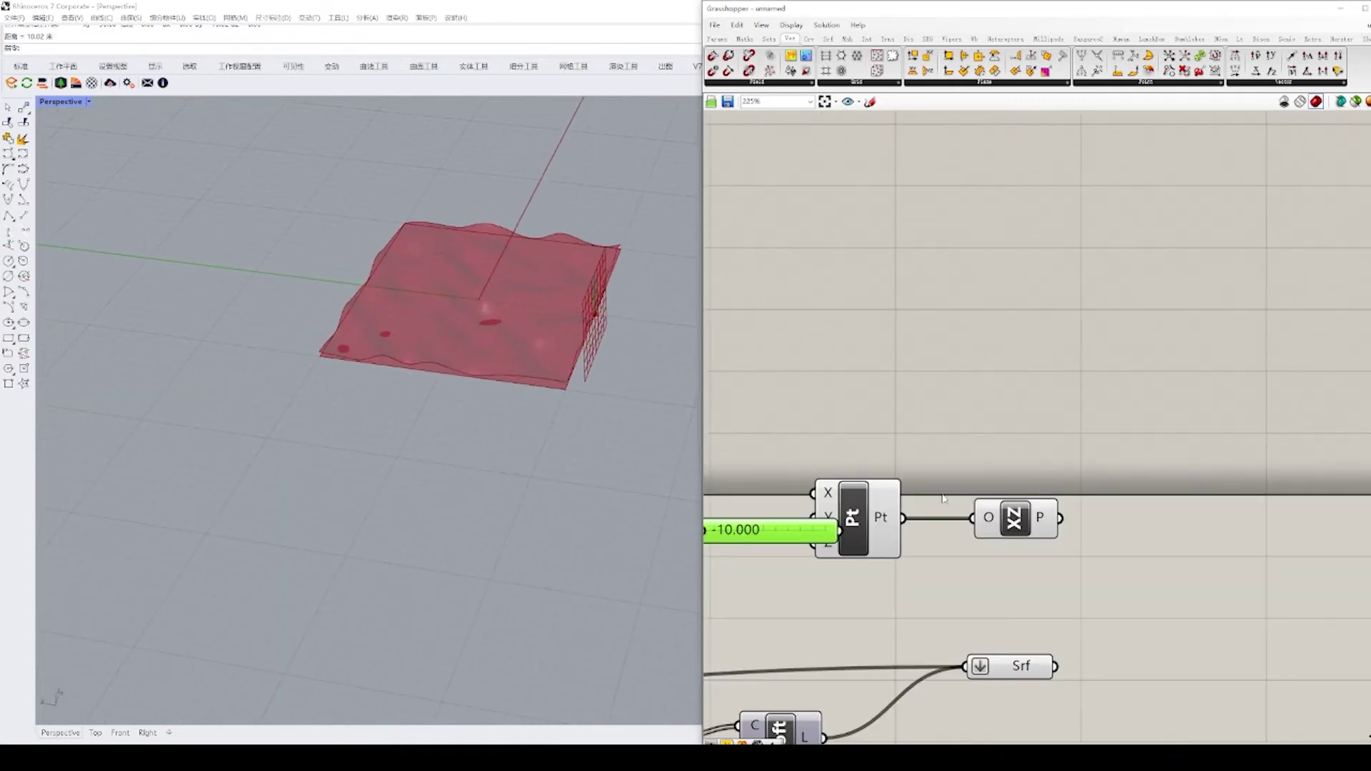
pyautogui.moveTo(1109, 464); pyautogui.dragTo(888, 565)
pyautogui.moveTo(881, 538); pyautogui.dragTo(943, 542)
pyautogui.click(941, 436)
# Step: Add a Brep | Plane intersection component with the XZ plane as its plane input and the Surface parameter as its Brep input
pyautogui.click(866, 39)
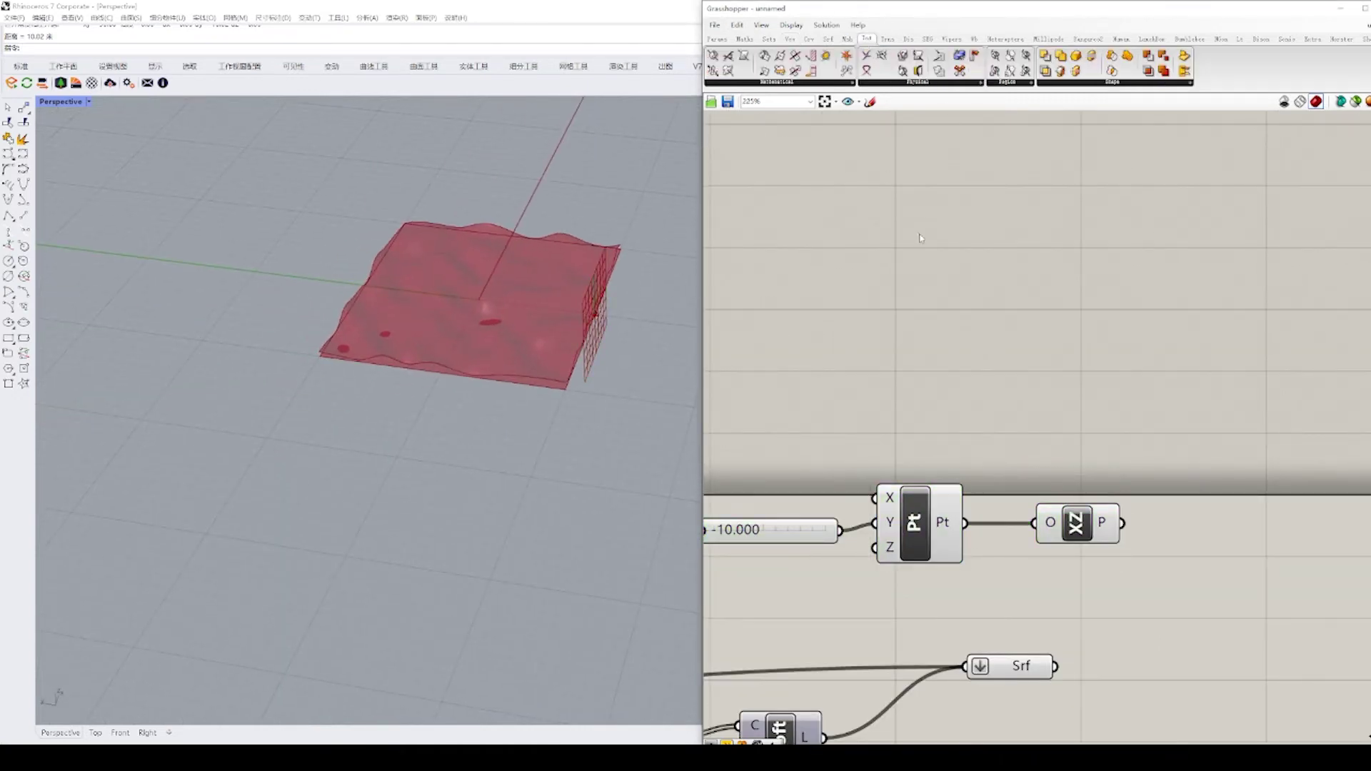
pyautogui.click(939, 88)
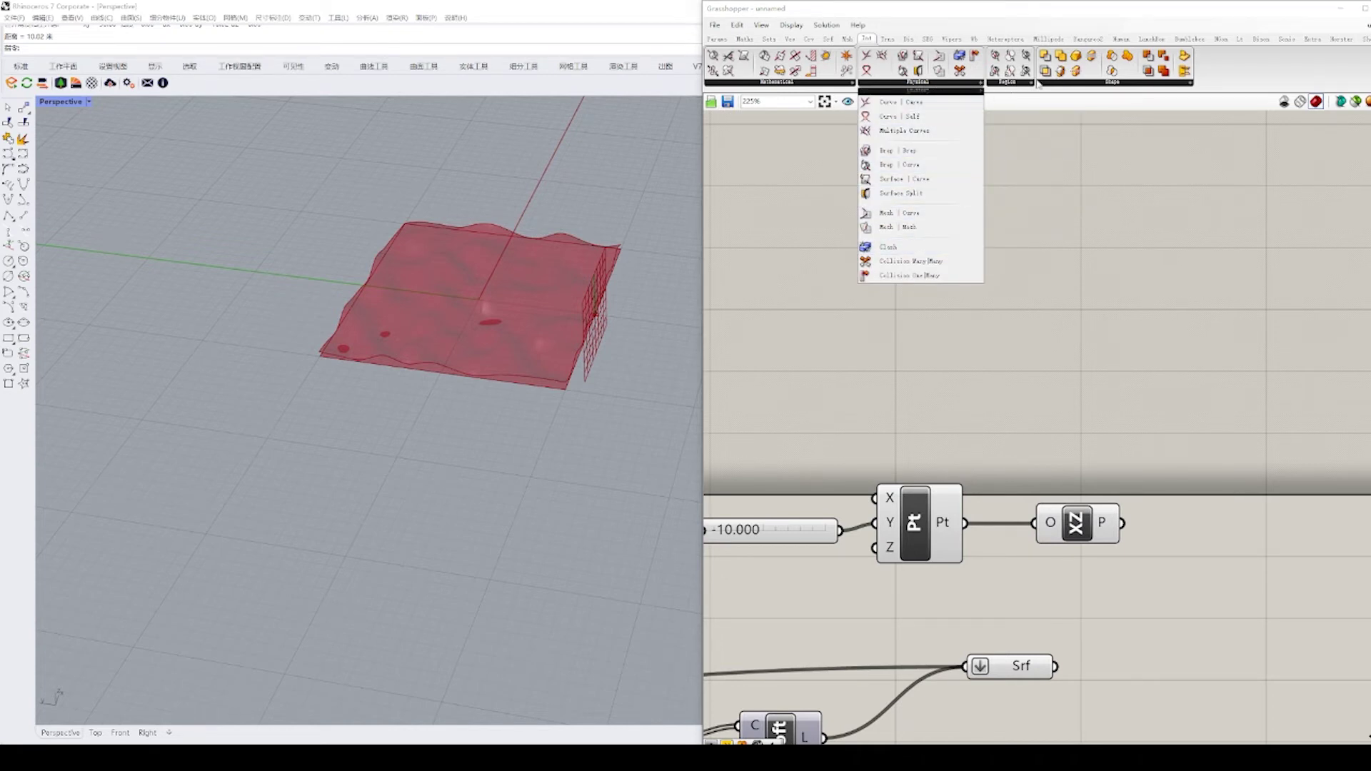
pyautogui.click(847, 89)
pyautogui.moveTo(750, 138); pyautogui.dragTo(1188, 520)
pyautogui.scroll(2, 1188, 520)
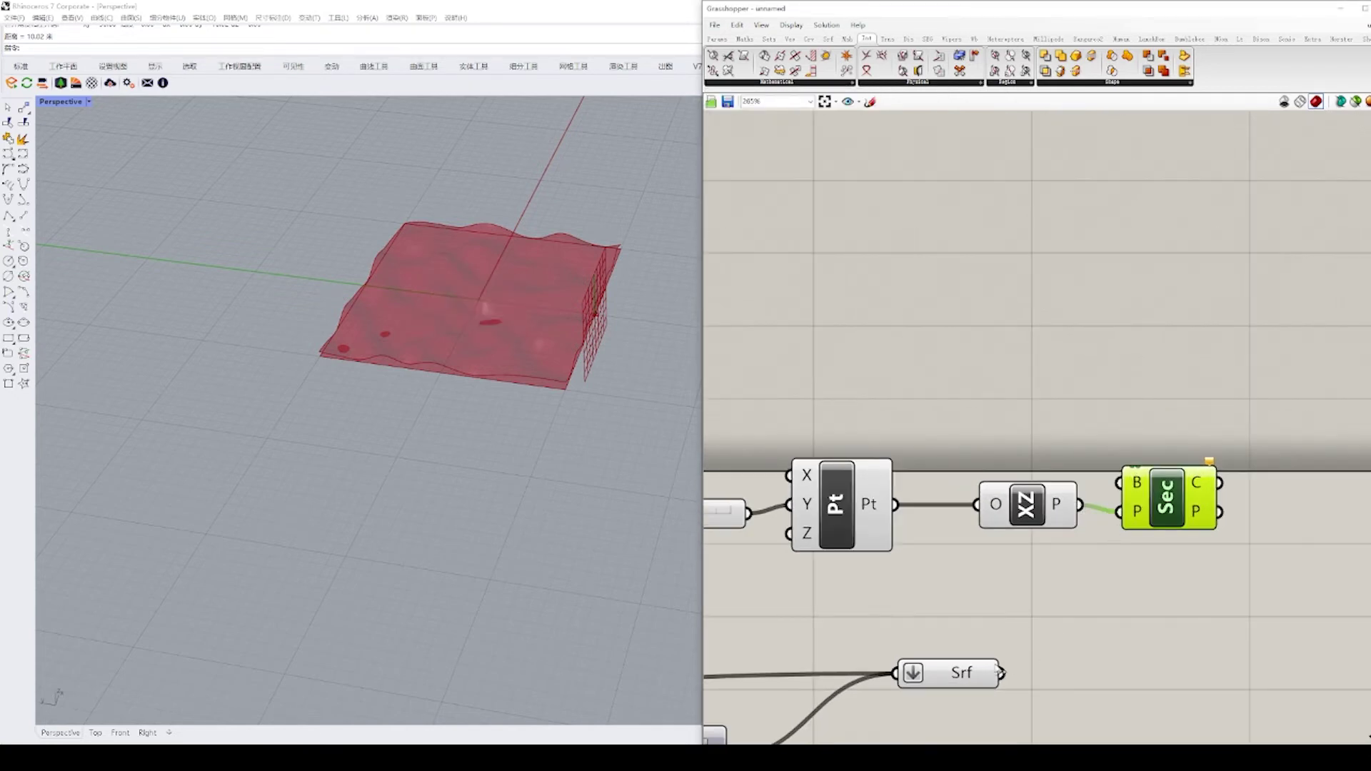
pyautogui.moveTo(1002, 673); pyautogui.dragTo(1119, 484)
# Step: Inspect the section component's curve output in a temporary panel and delete the panel
pyautogui.moveTo(550, 461)
pyautogui.mouseDown(button='right')
pyautogui.moveTo(529, 428)
pyautogui.moveTo(528, 460)
pyautogui.mouseUp(button='right')
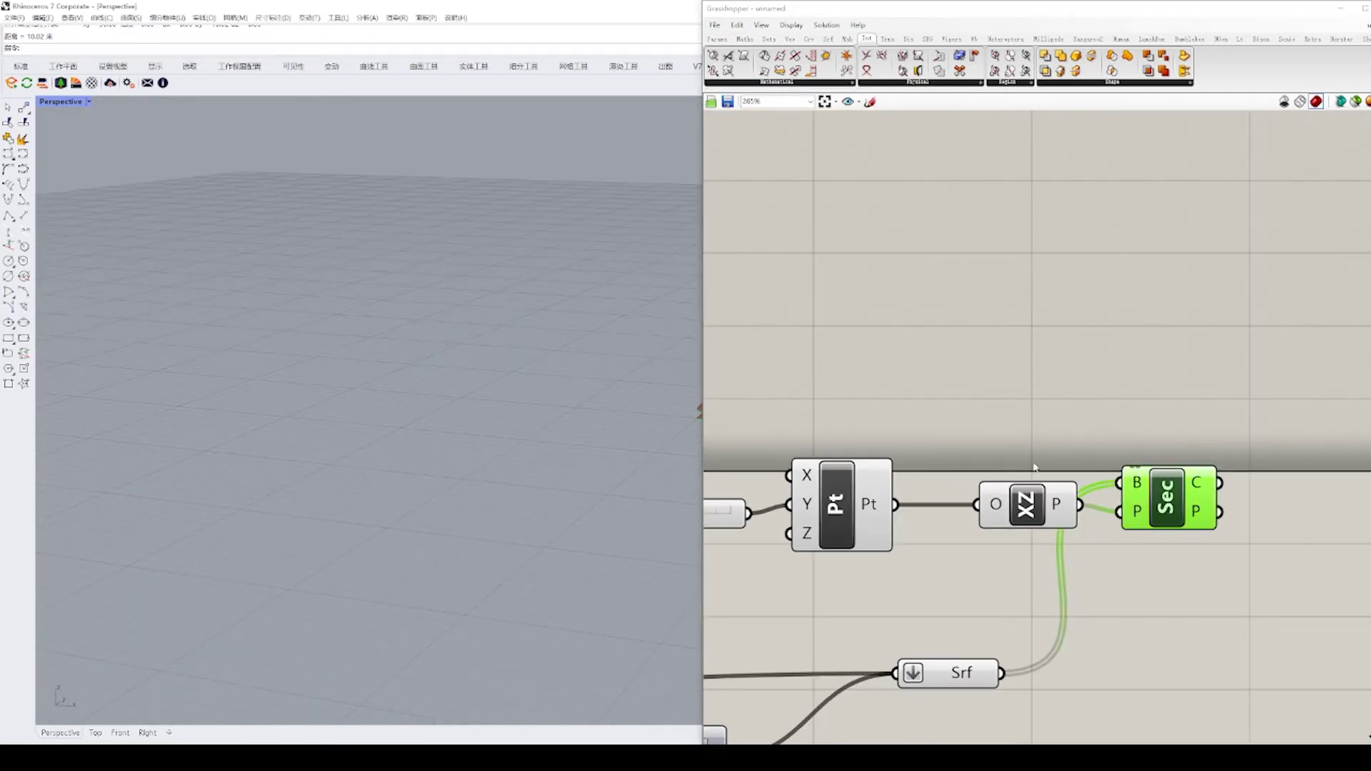
pyautogui.doubleClick(1248, 429)
pyautogui.write('//')
pyautogui.press('Return')
pyautogui.moveTo(1249, 429); pyautogui.dragTo(1343, 412)
pyautogui.moveTo(1220, 484); pyautogui.dragTo(1235, 435)
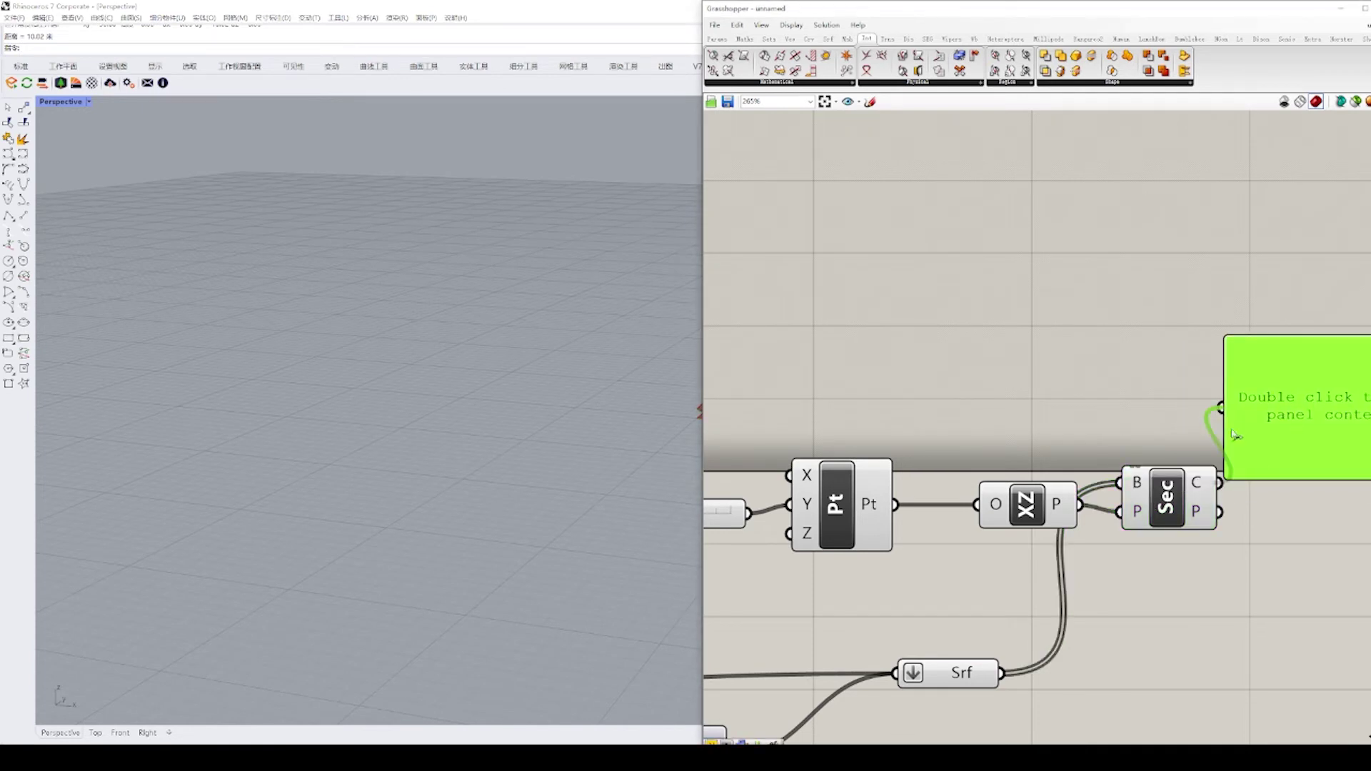
pyautogui.scroll(1, 1237, 450)
pyautogui.moveTo(1237, 456); pyautogui.dragTo(1071, 462, button='right')
pyautogui.moveTo(1071, 462); pyautogui.dragTo(1166, 490)
pyautogui.click(1091, 488)
pyautogui.scroll(1, 1170, 489)
pyautogui.moveTo(1170, 489); pyautogui.dragTo(989, 508, button='right')
pyautogui.press('Delete')
# Step: Add a second Loft component with a flattened C input and connect the section curves to it
pyautogui.scroll(-3, 978, 507)
pyautogui.moveTo(571, 425); pyautogui.dragTo(628, 456, button='right')
pyautogui.click(860, 530)
pyautogui.moveTo(472, 490); pyautogui.dragTo(615, 493, button='right')
pyautogui.doubleClick(1009, 472)
pyautogui.write('loft')
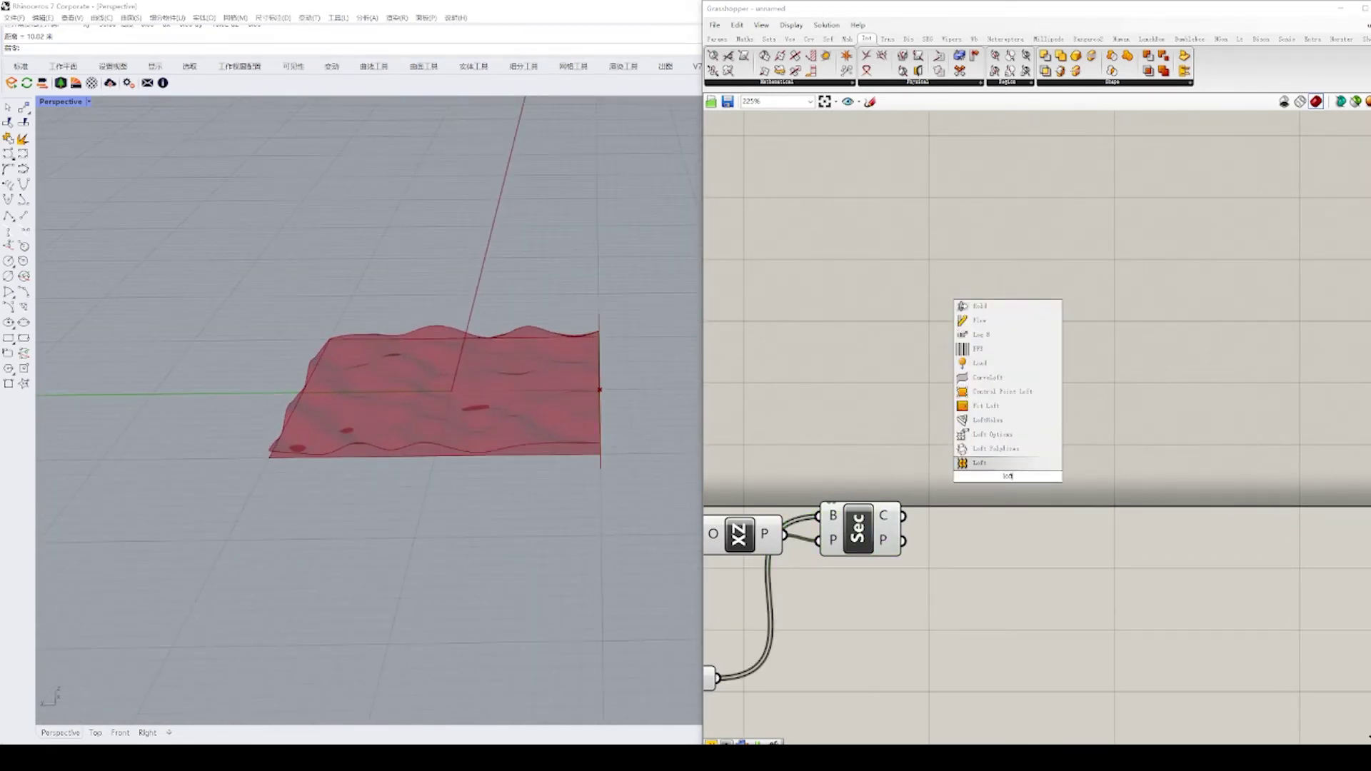
pyautogui.press('Return')
pyautogui.rightClick(992, 472)
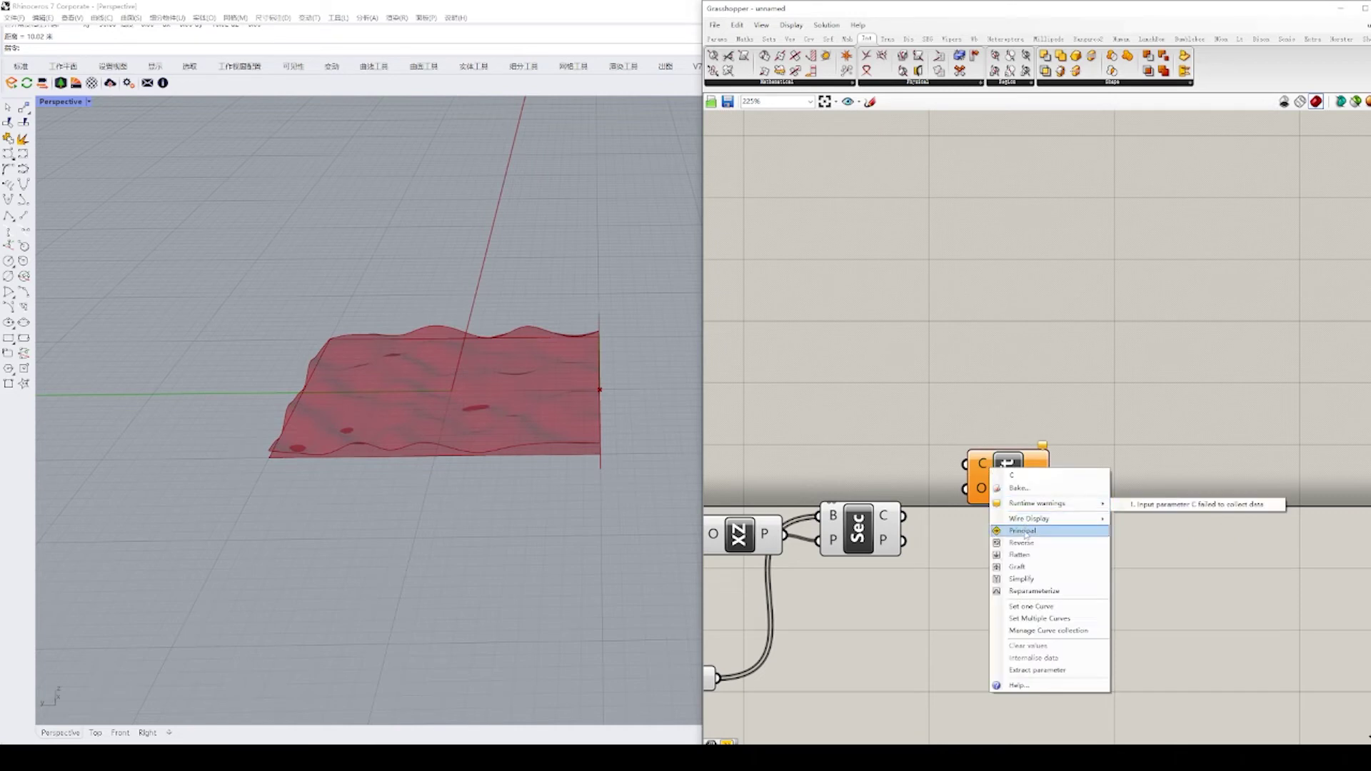
pyautogui.click(1020, 555)
pyautogui.moveTo(952, 477); pyautogui.dragTo(952, 475)
# Step: Turn off the preview of every component upstream of the section component, leaving the section and its loft displayed
pyautogui.moveTo(500, 480); pyautogui.dragTo(453, 469, button='right')
pyautogui.scroll(-3, 454, 469)
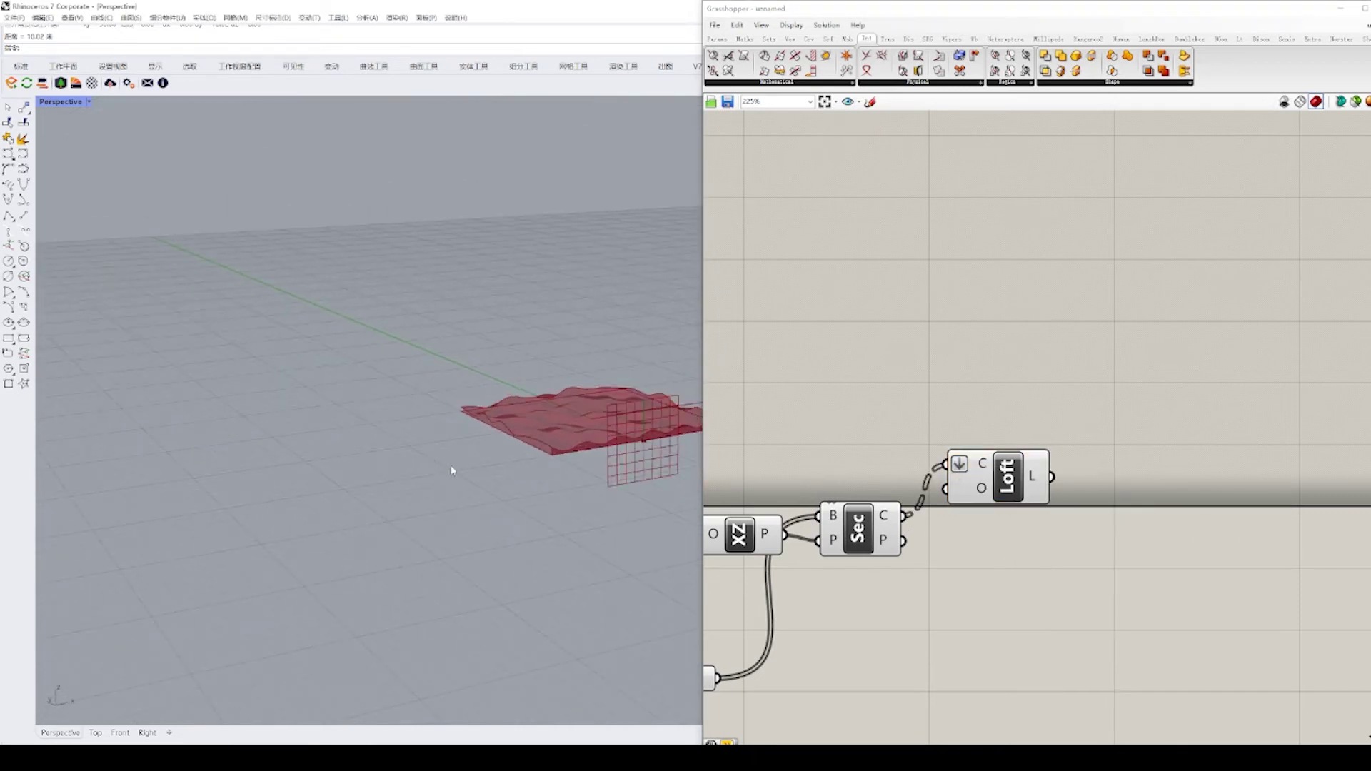
pyautogui.scroll(-8, 1093, 436)
pyautogui.moveTo(1056, 420); pyautogui.dragTo(757, 550)
pyautogui.middleClick(842, 540)
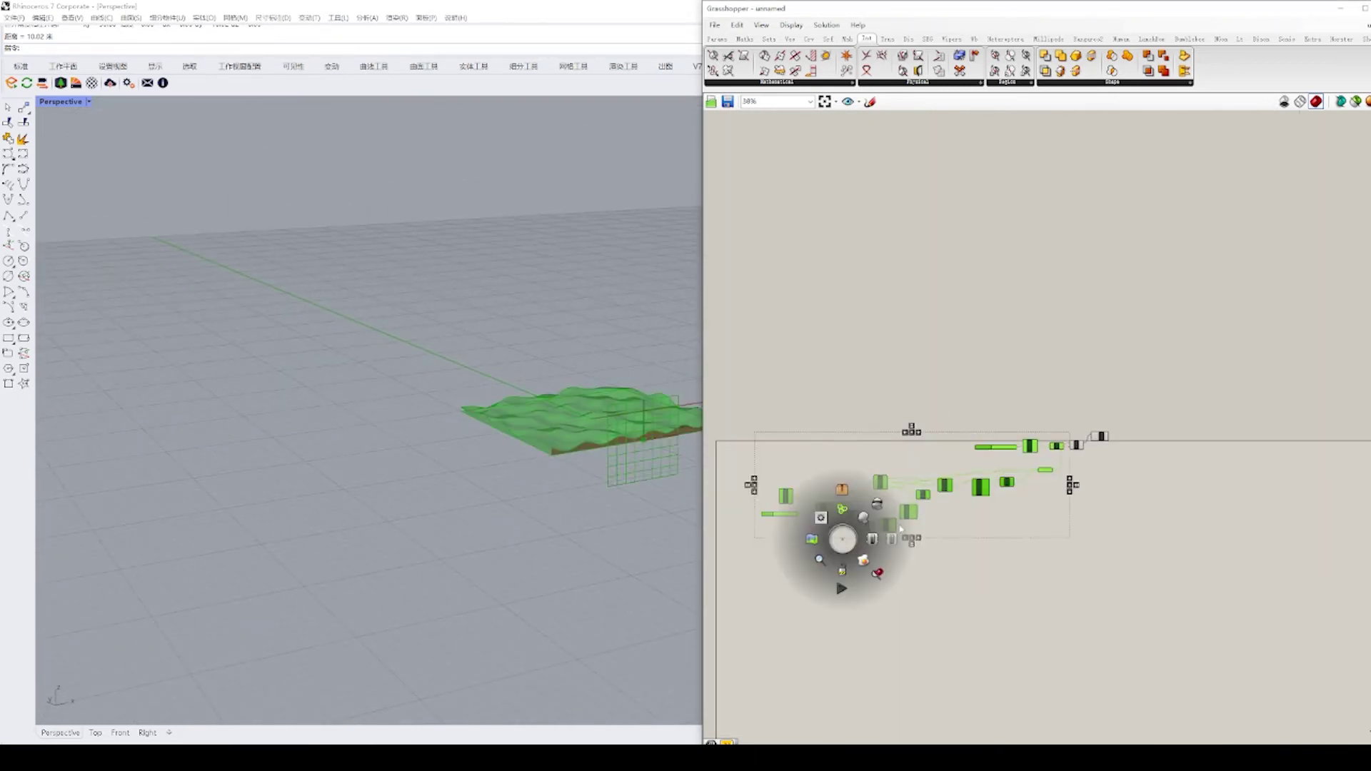
pyautogui.click(882, 507)
# Step: Examine the lofted section profile in the Front view and highlight it by selecting its Loft component
pyautogui.moveTo(551, 465); pyautogui.dragTo(620, 463, button='right')
pyautogui.scroll(3, 1021, 435)
pyautogui.moveTo(443, 643); pyautogui.dragTo(150, 709, button='right')
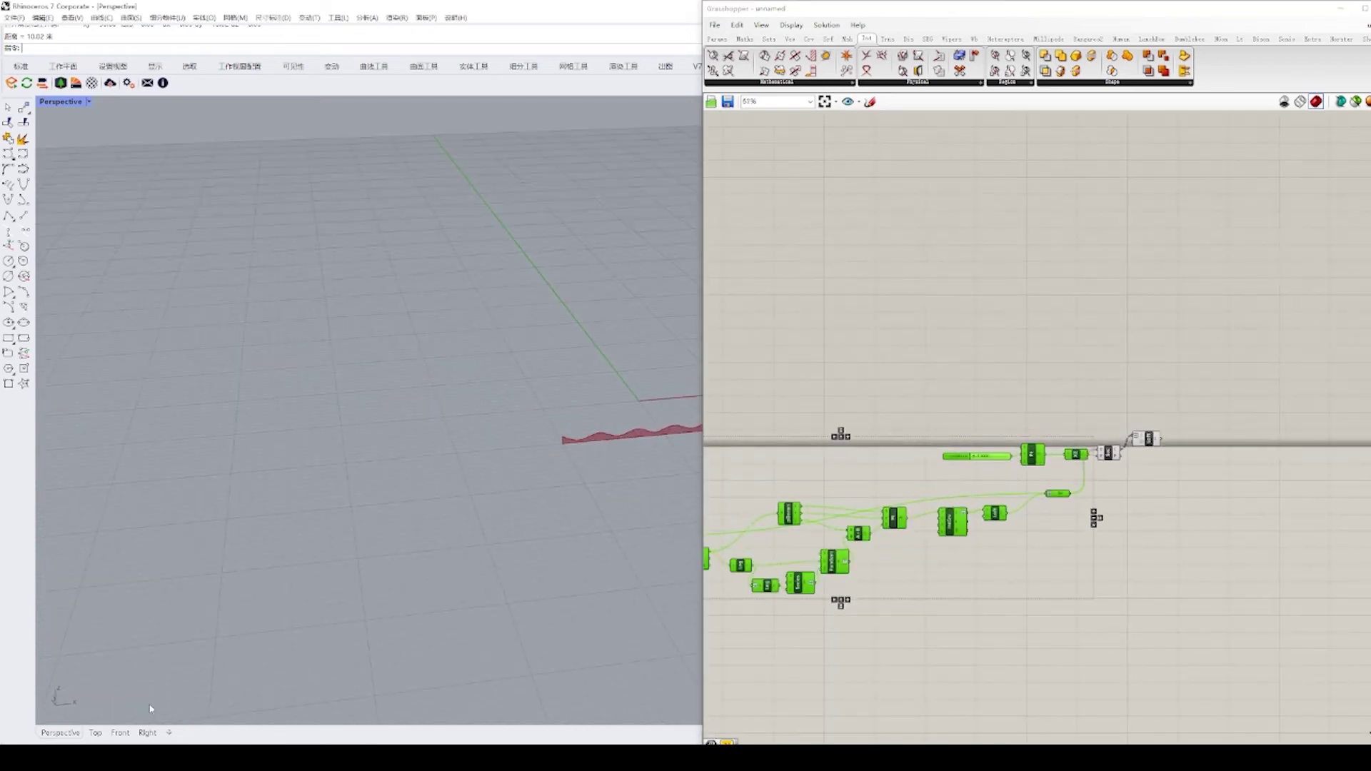
pyautogui.click(120, 733)
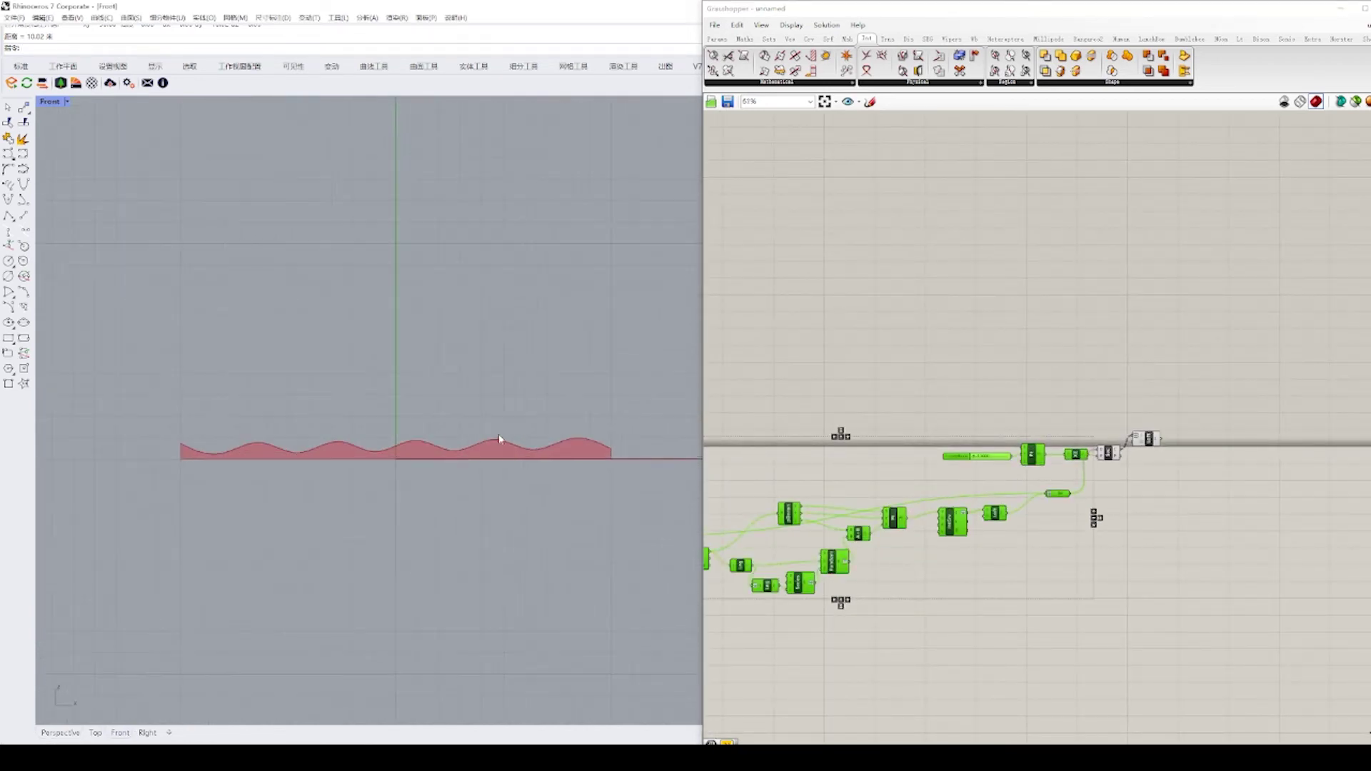
pyautogui.scroll(2, 499, 438)
pyautogui.scroll(3, 1181, 440)
pyautogui.click(1128, 439)
pyautogui.scroll(3, 776, 477)
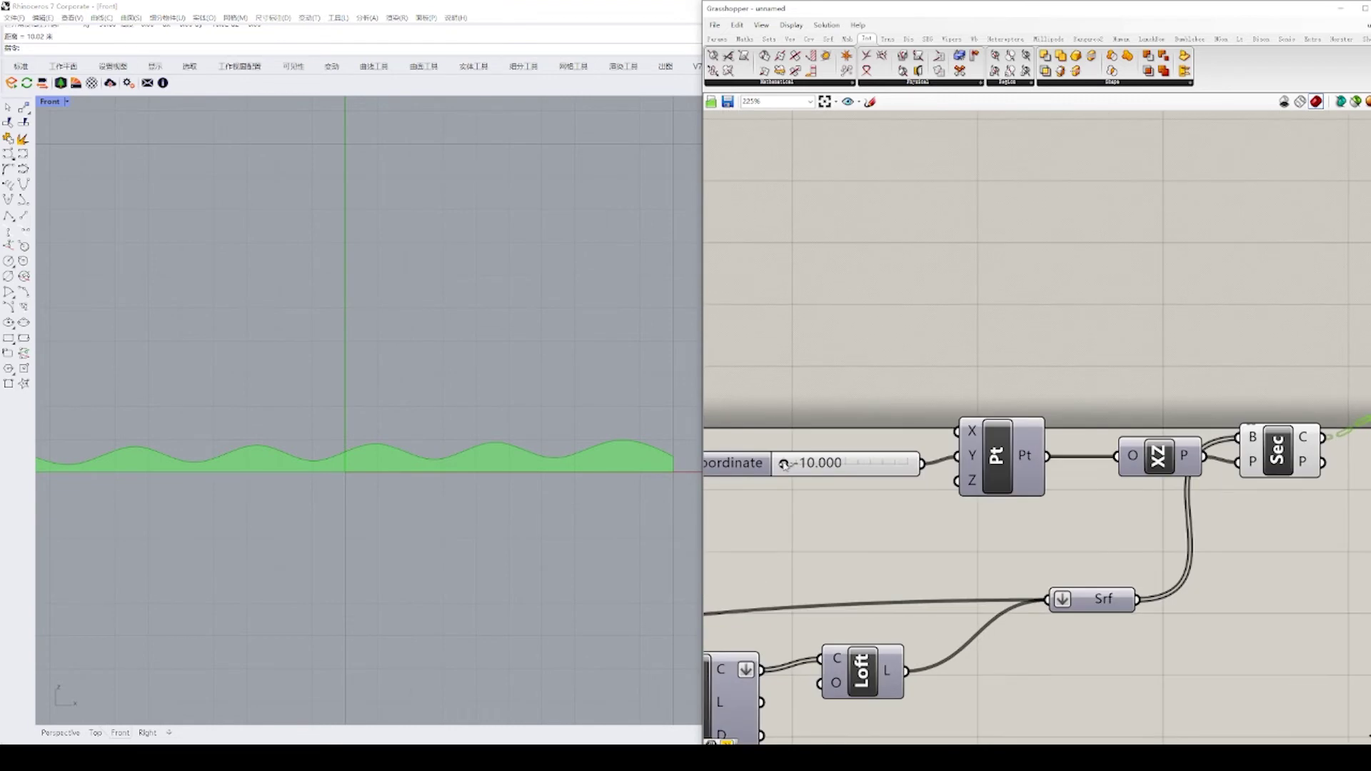
# Step: Set the Y coordinate slider to -10.000
pyautogui.moveTo(785, 464); pyautogui.dragTo(743, 464)
pyautogui.scroll(-3, 420, 464)
pyautogui.scroll(2, 804, 454)
pyautogui.scroll(-3, 838, 417)
pyautogui.moveTo(1286, 464); pyautogui.dragTo(962, 486, button='right')
pyautogui.scroll(2, 962, 486)
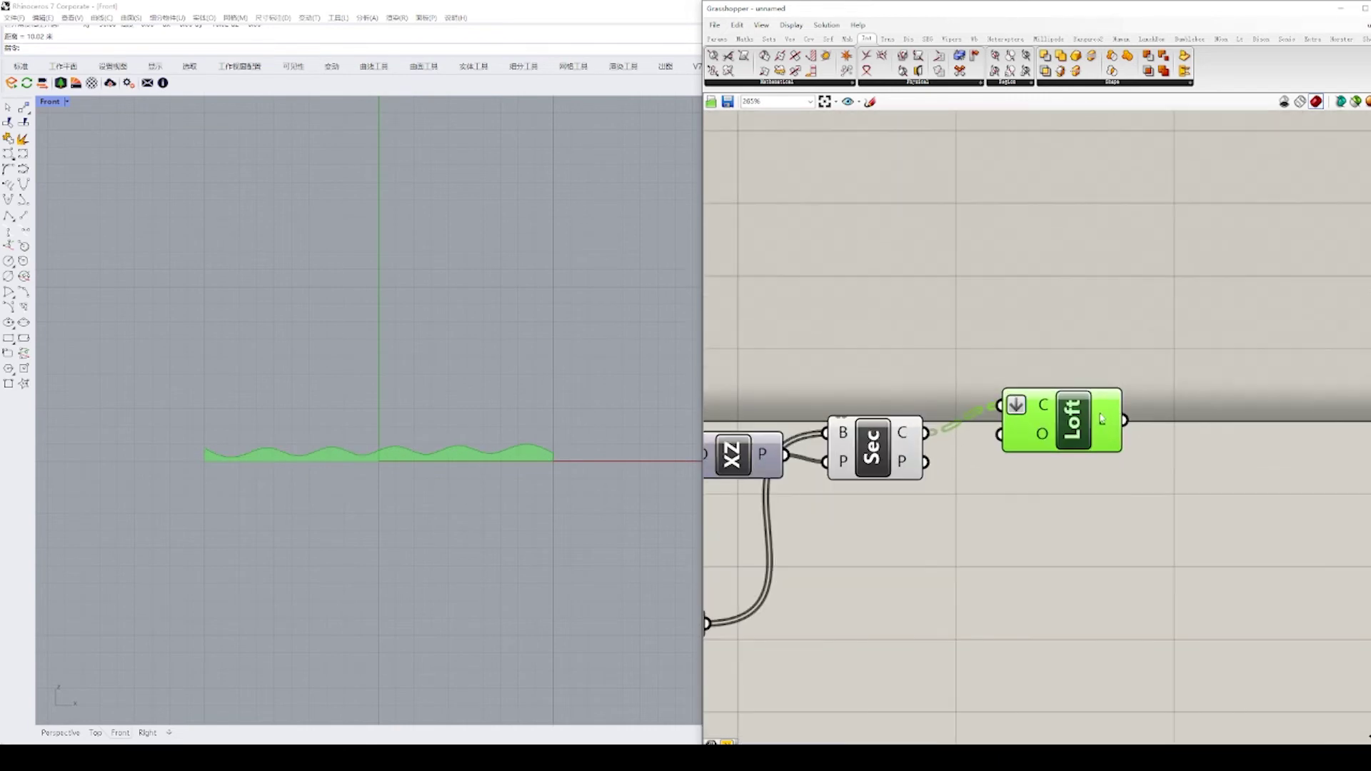
# Step: Add a Custom Preview component beside the section's Loft component and connect the loft output to its G input
pyautogui.moveTo(1066, 420); pyautogui.dragTo(1105, 440)
pyautogui.doubleClick(1250, 456)
pyautogui.write('preview')
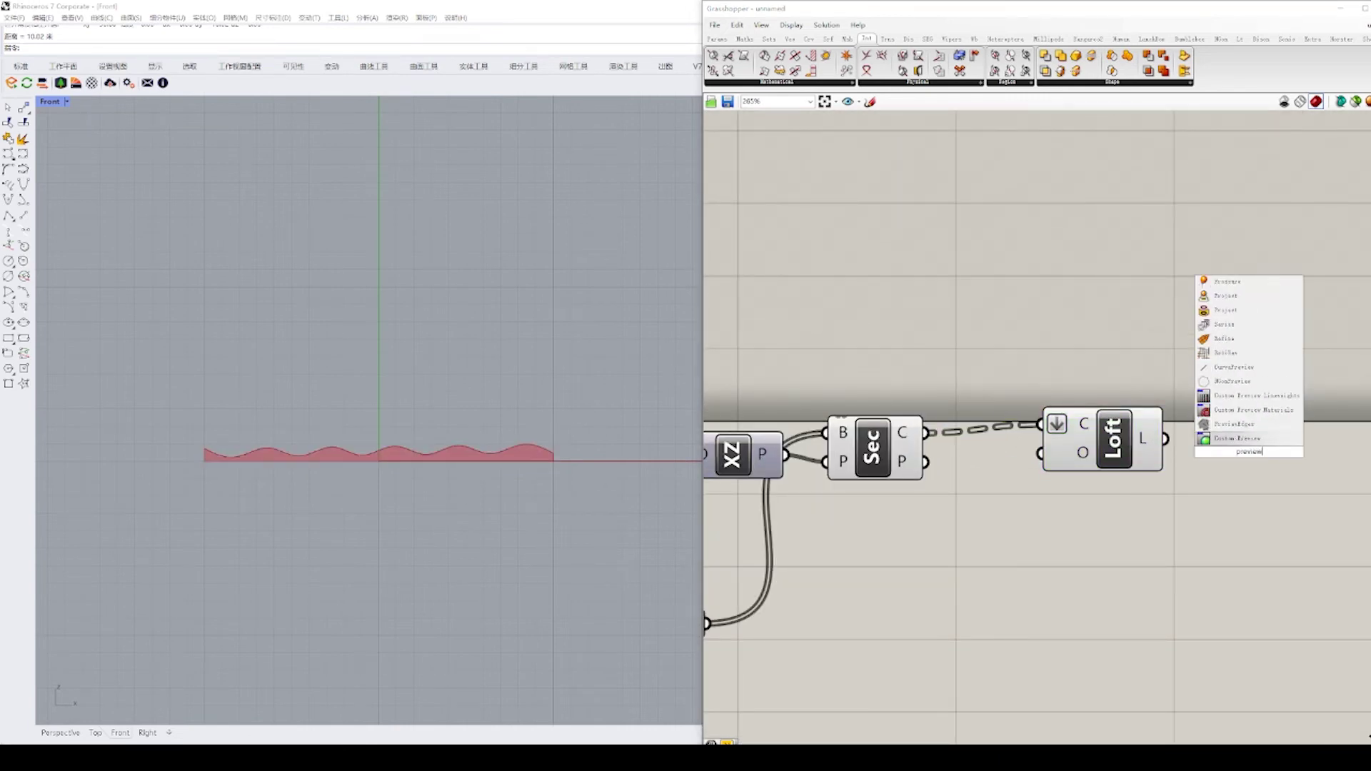
pyautogui.click(1207, 425)
pyautogui.moveTo(1216, 429); pyautogui.dragTo(1213, 429)
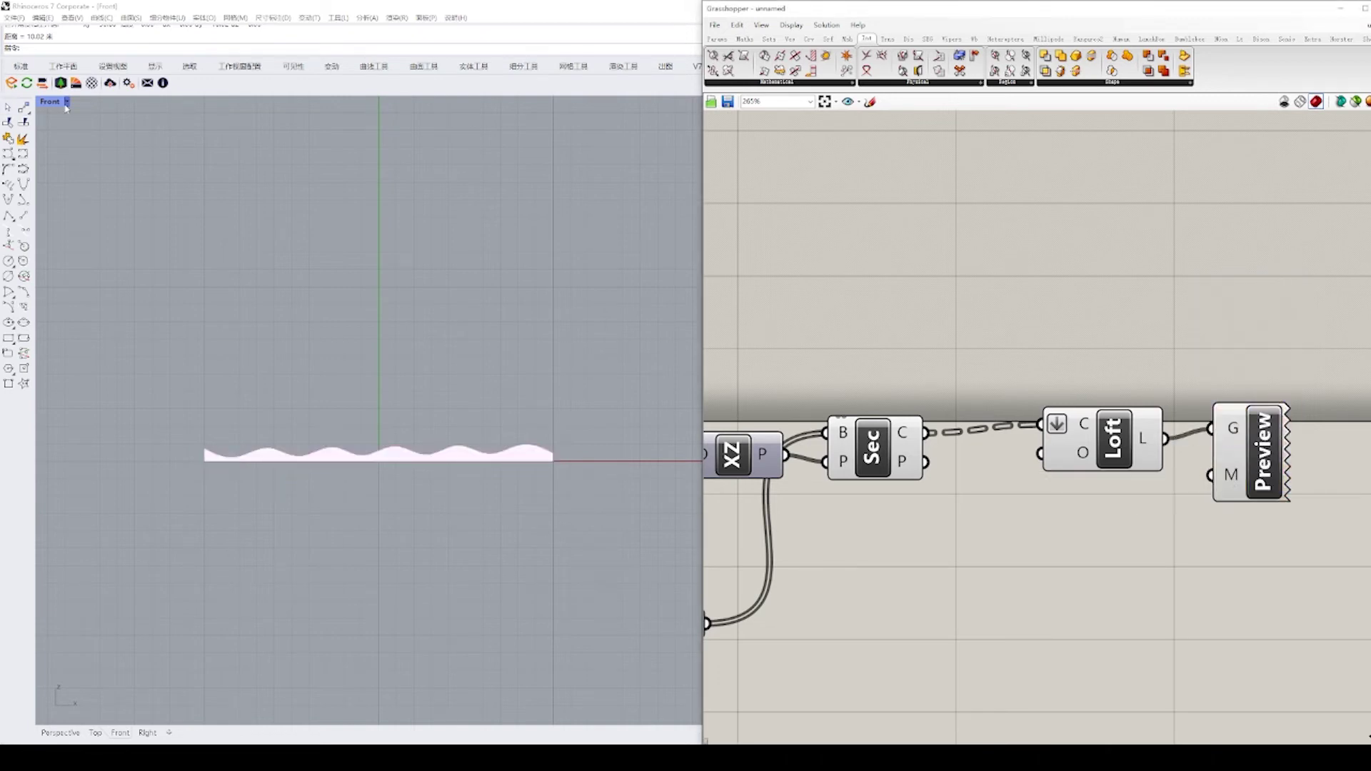
# Step: Switch the Front viewport to the Arctic display mode
pyautogui.click(67, 102)
pyautogui.click(93, 242)
pyautogui.scroll(1, 401, 379)
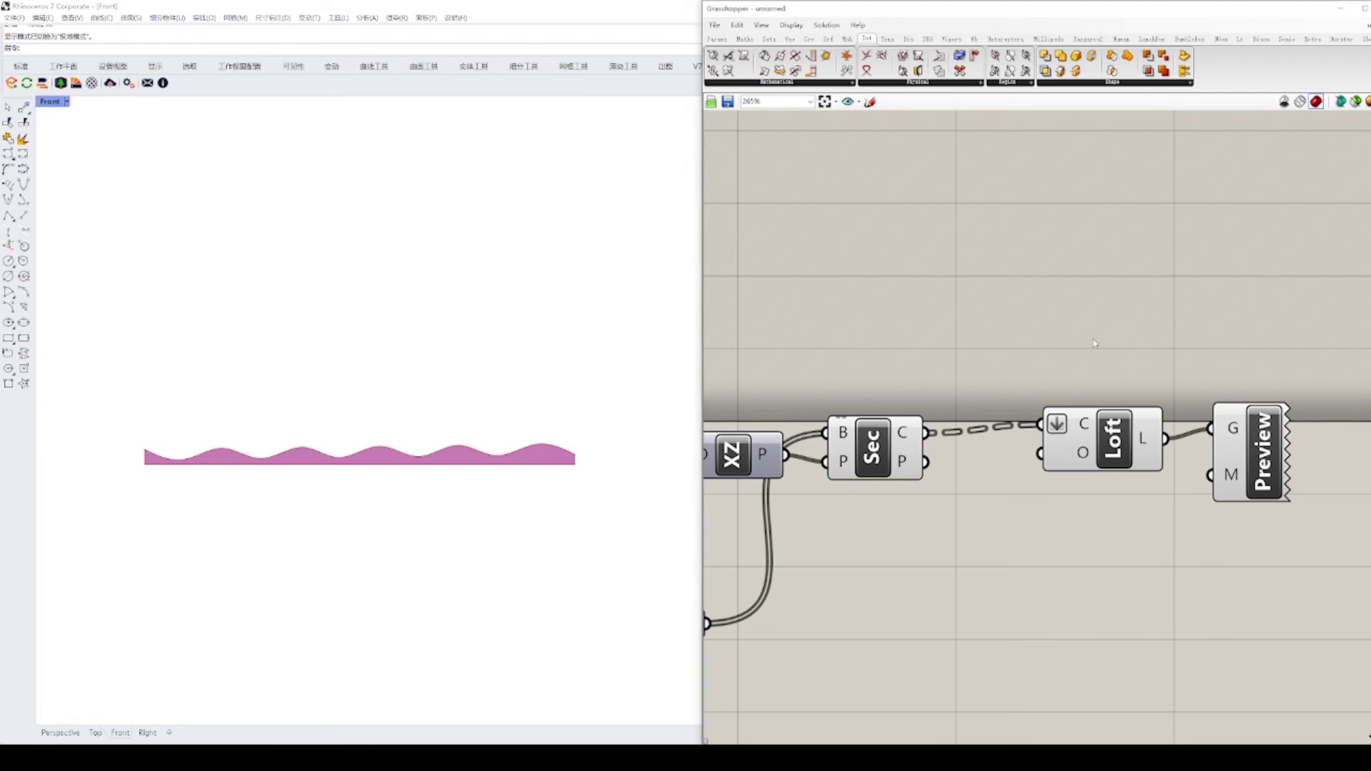
# Step: Turn off the preview of the section, its Loft and the components feeding them, leaving only the Custom Preview displayed
pyautogui.scroll(-3, 1094, 340)
pyautogui.moveTo(1094, 332); pyautogui.dragTo(754, 511)
pyautogui.middleClick(778, 512)
pyautogui.click(810, 482)
pyautogui.moveTo(471, 473); pyautogui.dragTo(517, 460, button='right')
pyautogui.scroll(4, 517, 460)
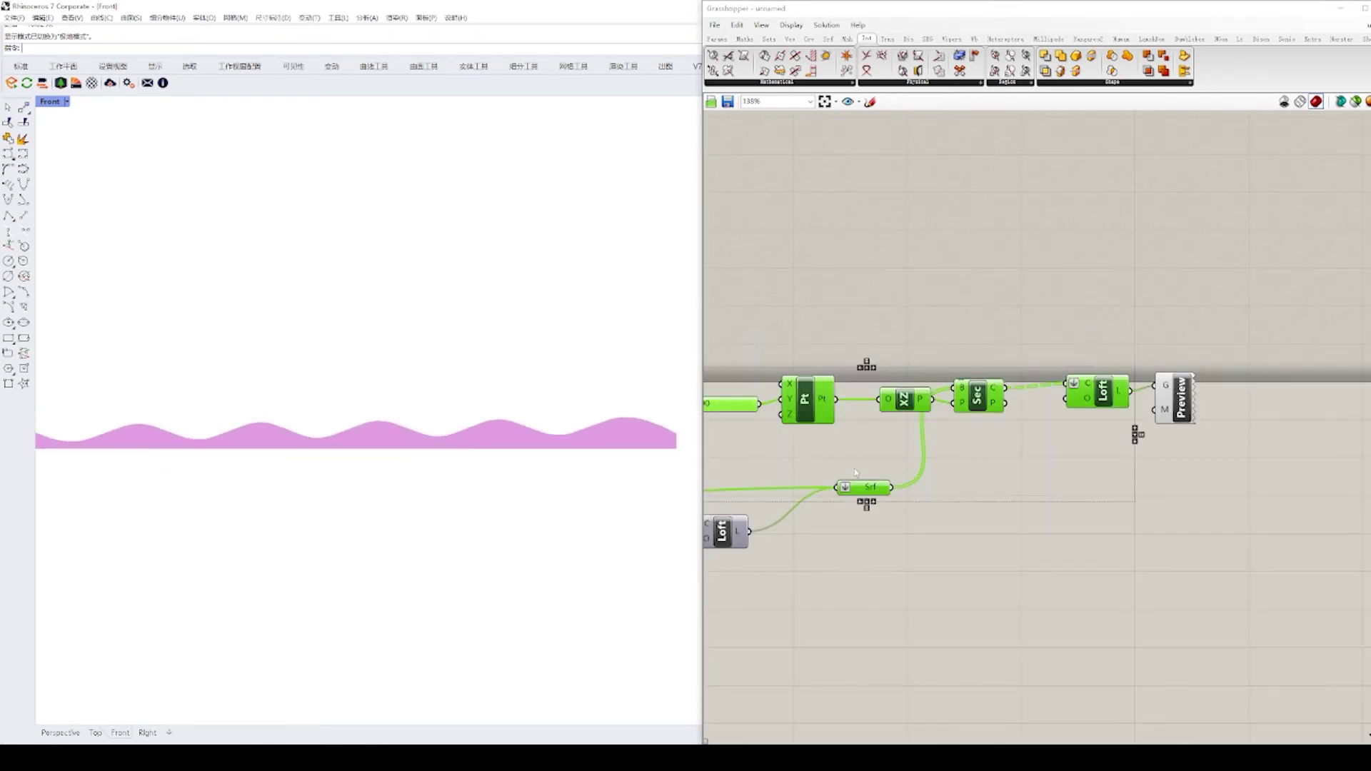
# Step: Add a Colour Swatch component and connect it to the M input of the Custom Preview
pyautogui.click(1164, 434)
pyautogui.scroll(3, 1164, 422)
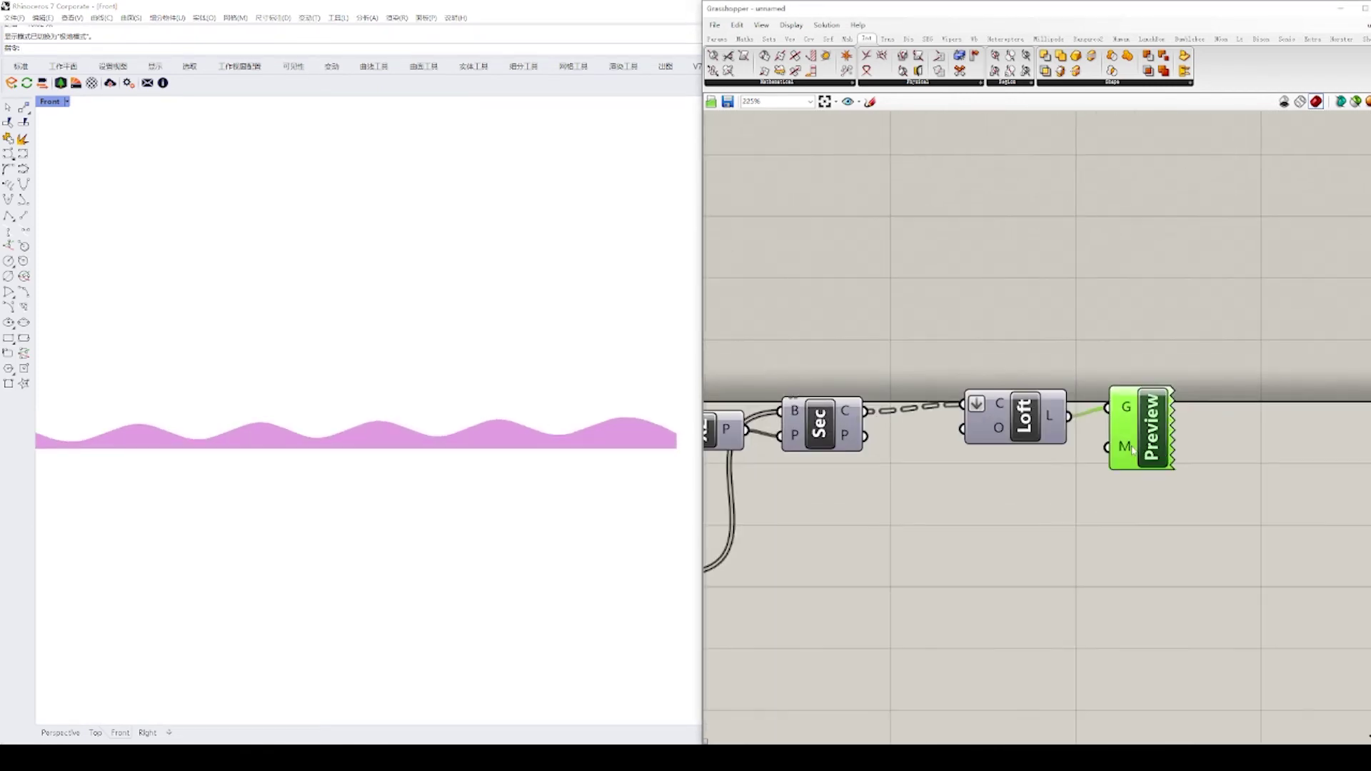
pyautogui.doubleClick(1035, 491)
pyautogui.write('swatch')
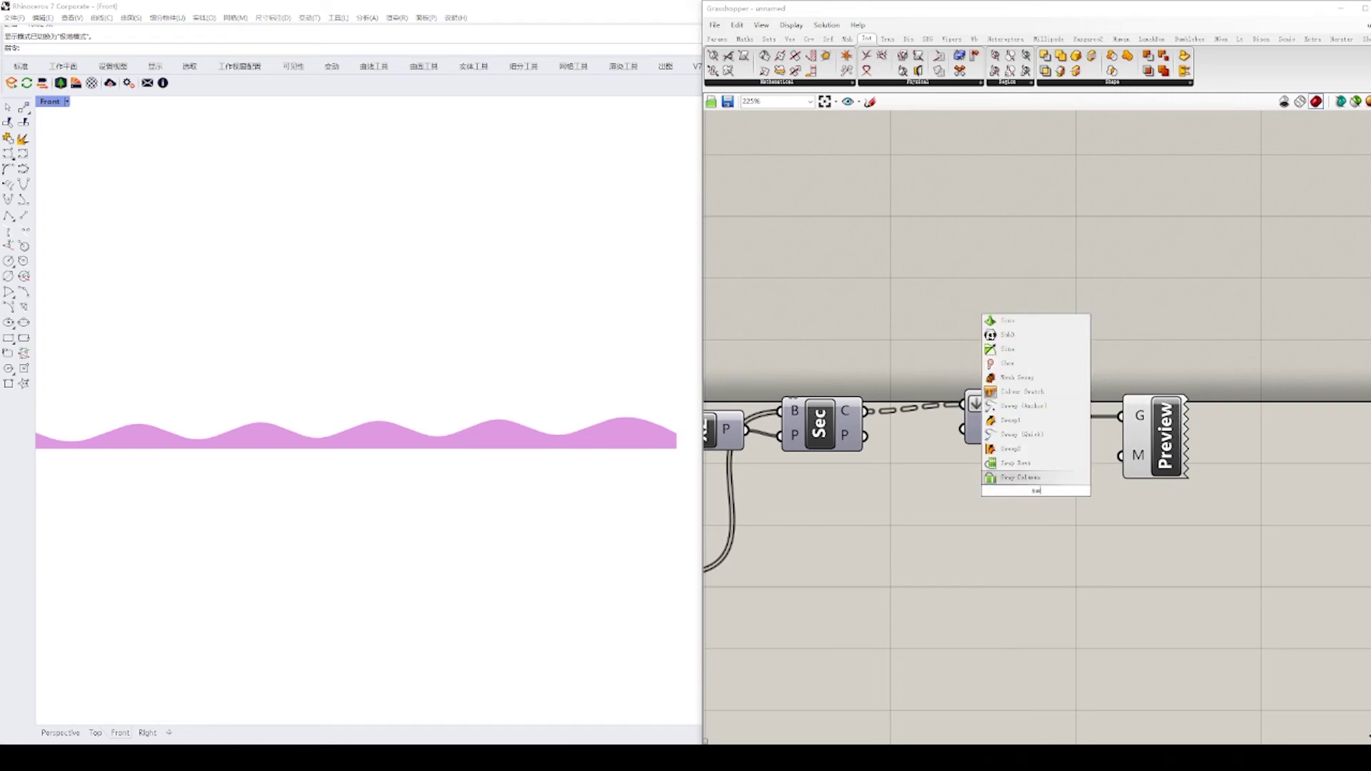
pyautogui.press('Return')
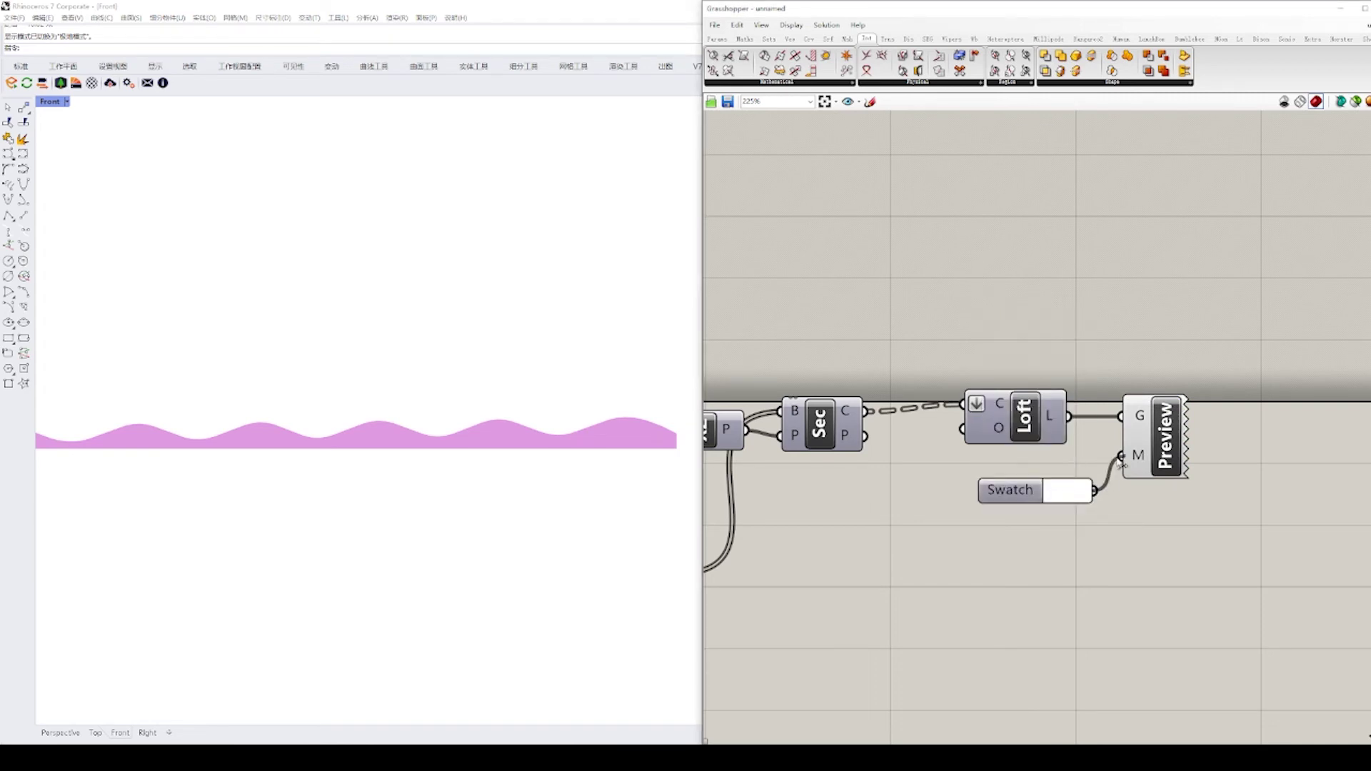
pyautogui.moveTo(1123, 462); pyautogui.dragTo(1121, 457)
# Step: Set the swatch to an opaque green colour and place it beneath the section's Loft component
pyautogui.click(1074, 491)
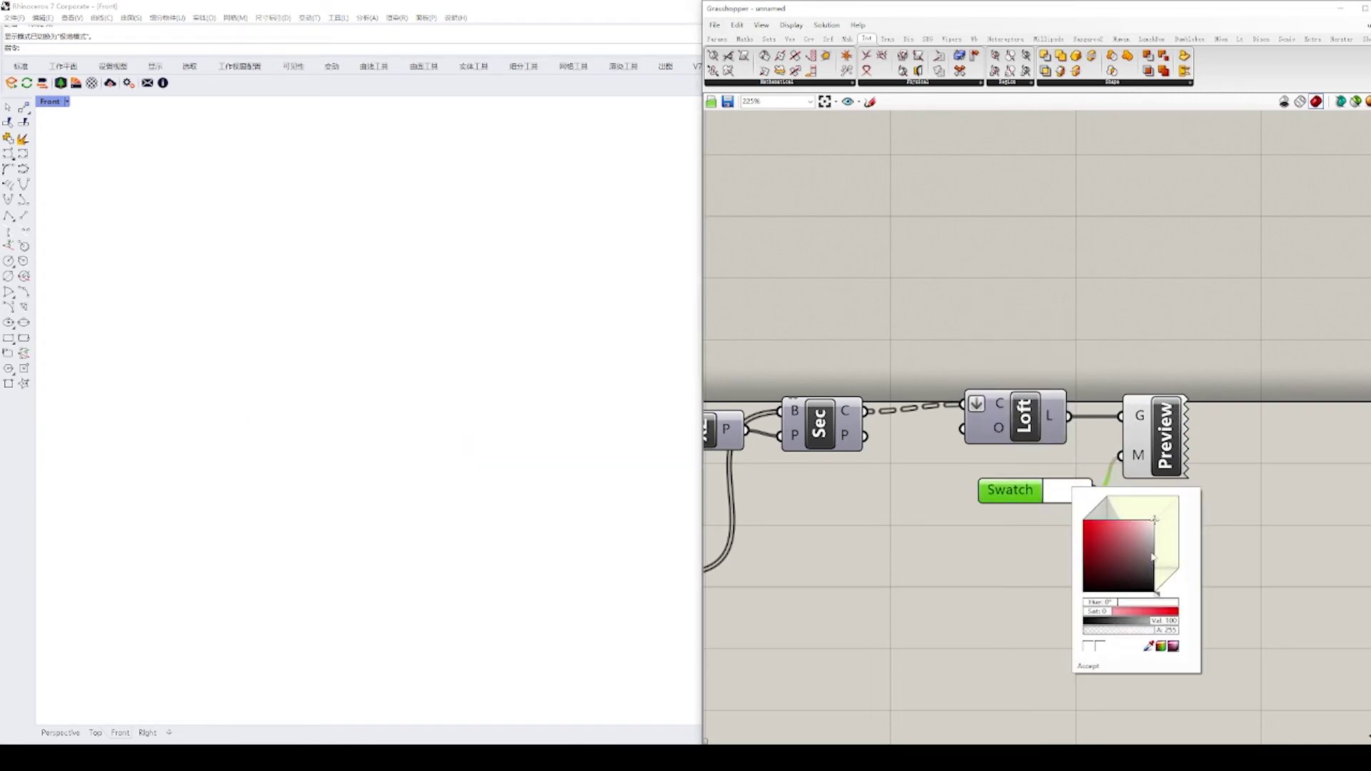
pyautogui.moveTo(1160, 590); pyautogui.dragTo(1167, 584)
pyautogui.moveTo(1122, 538); pyautogui.dragTo(1115, 537)
pyautogui.click(974, 558)
pyautogui.moveTo(1018, 492); pyautogui.dragTo(952, 492)
# Step: Slide the Y coordinate to 10.000 and watch how the section profile changes in the Front view
pyautogui.moveTo(952, 491); pyautogui.dragTo(1127, 489, button='right')
pyautogui.scroll(-5, 1126, 489)
pyautogui.scroll(4, 875, 473)
pyautogui.moveTo(830, 459); pyautogui.dragTo(954, 467)
pyautogui.scroll(-4, 524, 470)
pyautogui.moveTo(491, 463); pyautogui.dragTo(504, 503, button='right')
pyautogui.scroll(2, 524, 469)
# Step: Examine the green section profile from several angles and distances in the Perspective view
pyautogui.click(60, 733)
pyautogui.scroll(6, 483, 465)
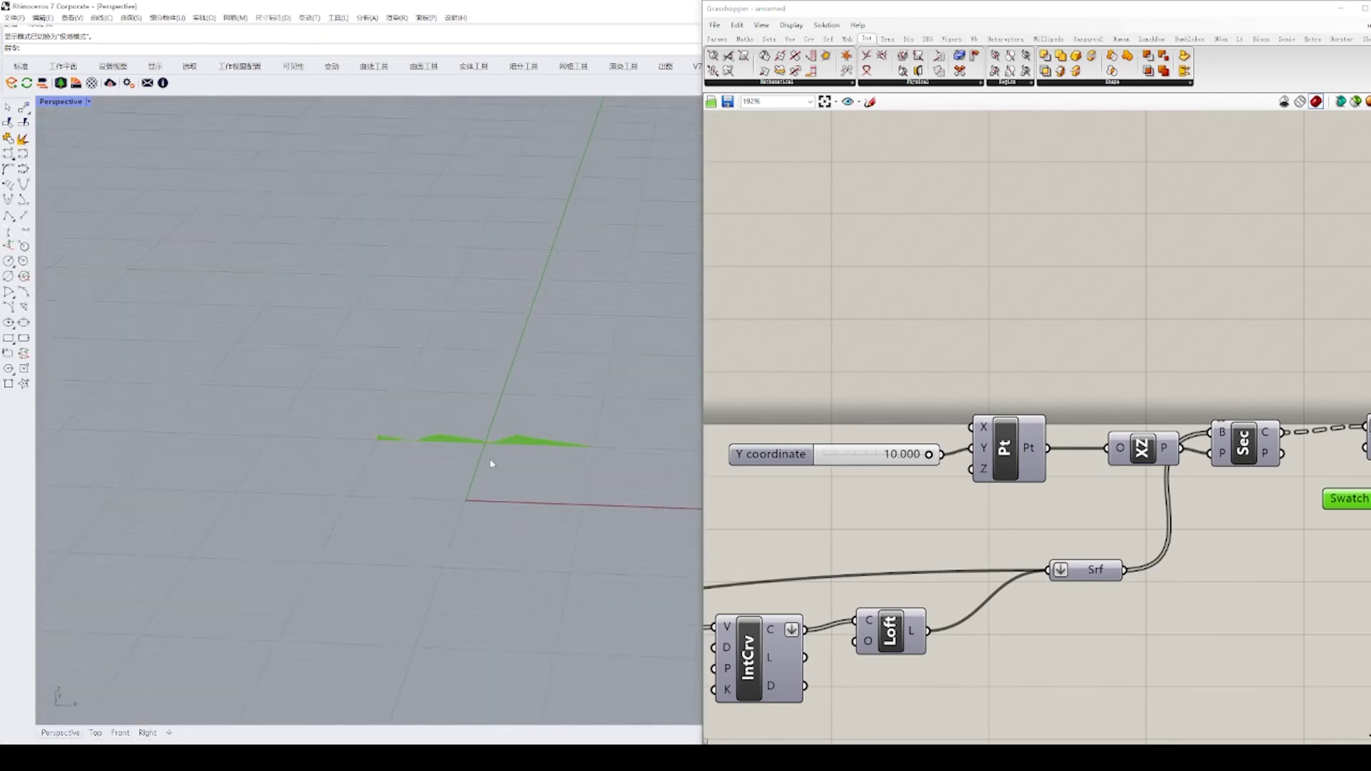
pyautogui.scroll(-6, 601, 443)
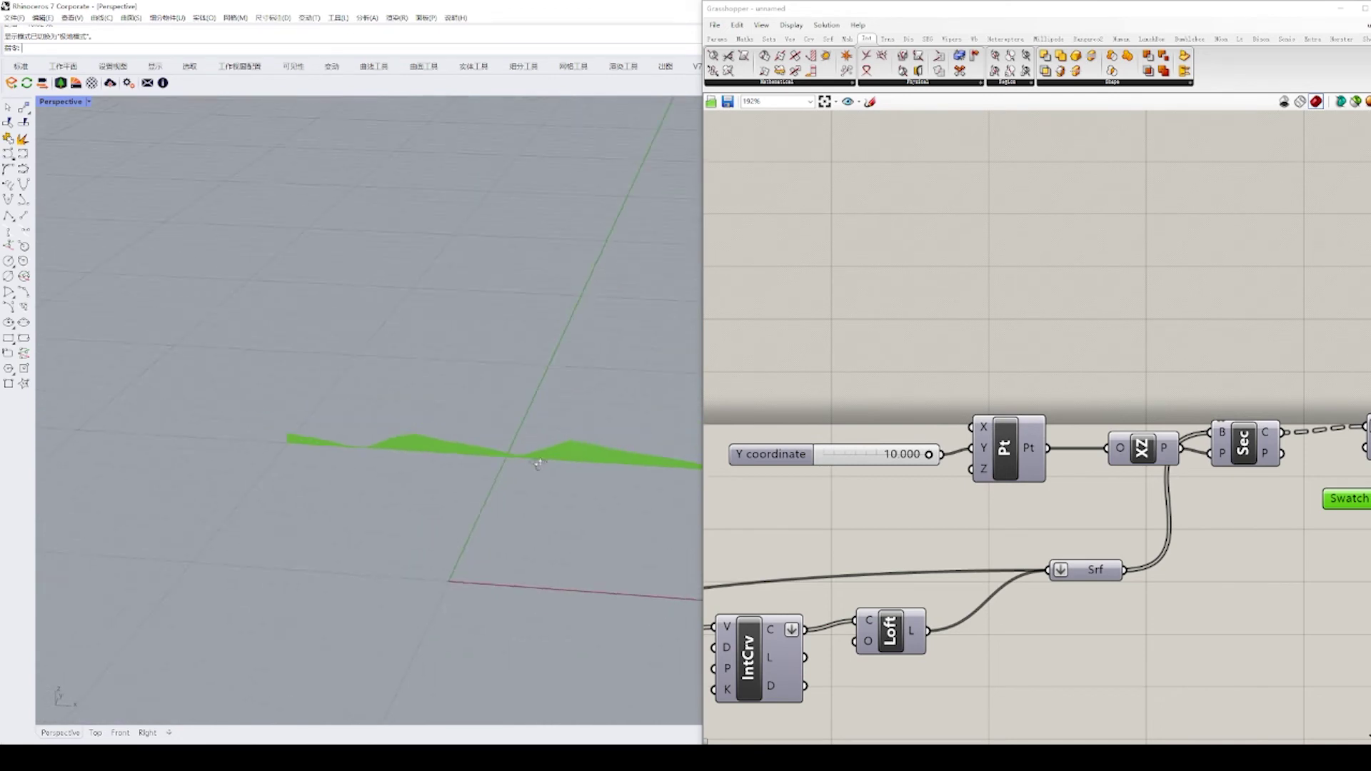
pyautogui.scroll(7, 420, 525)
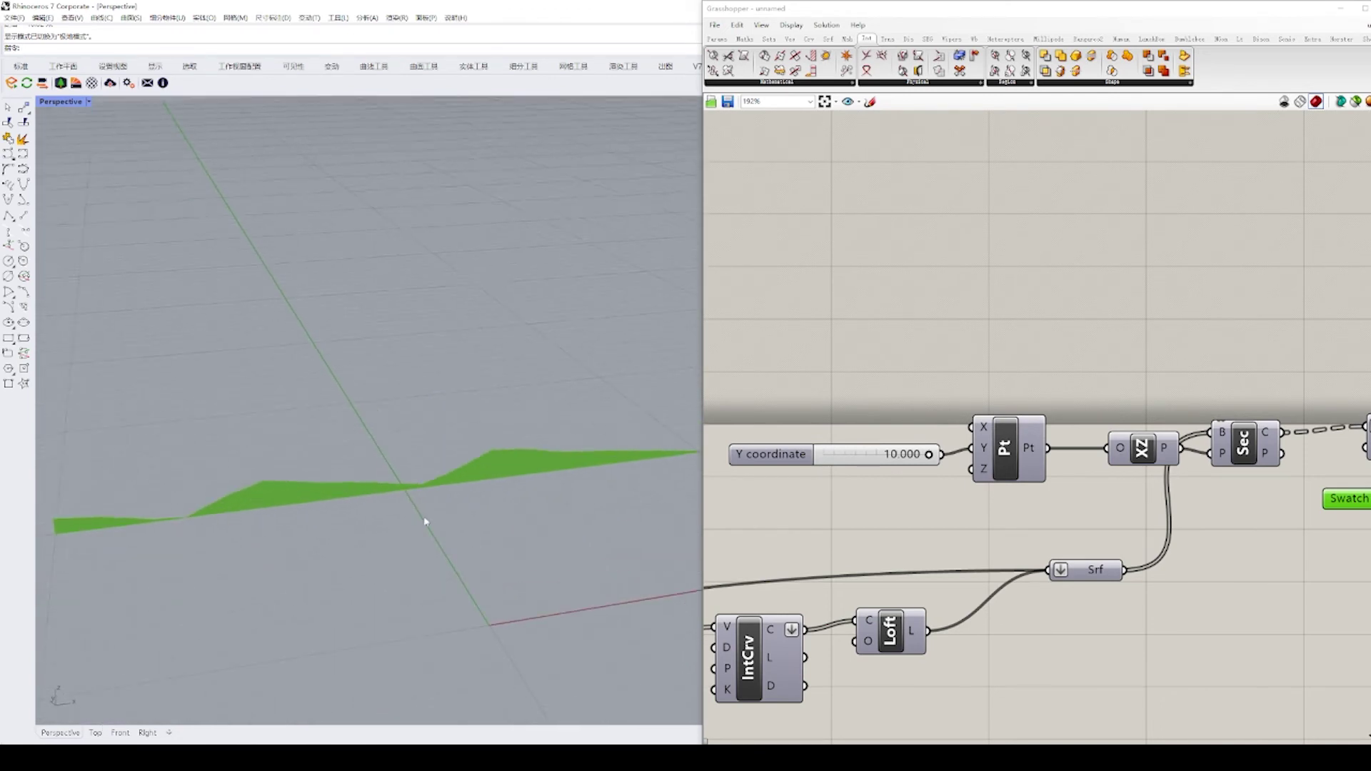
pyautogui.scroll(-7, 441, 482)
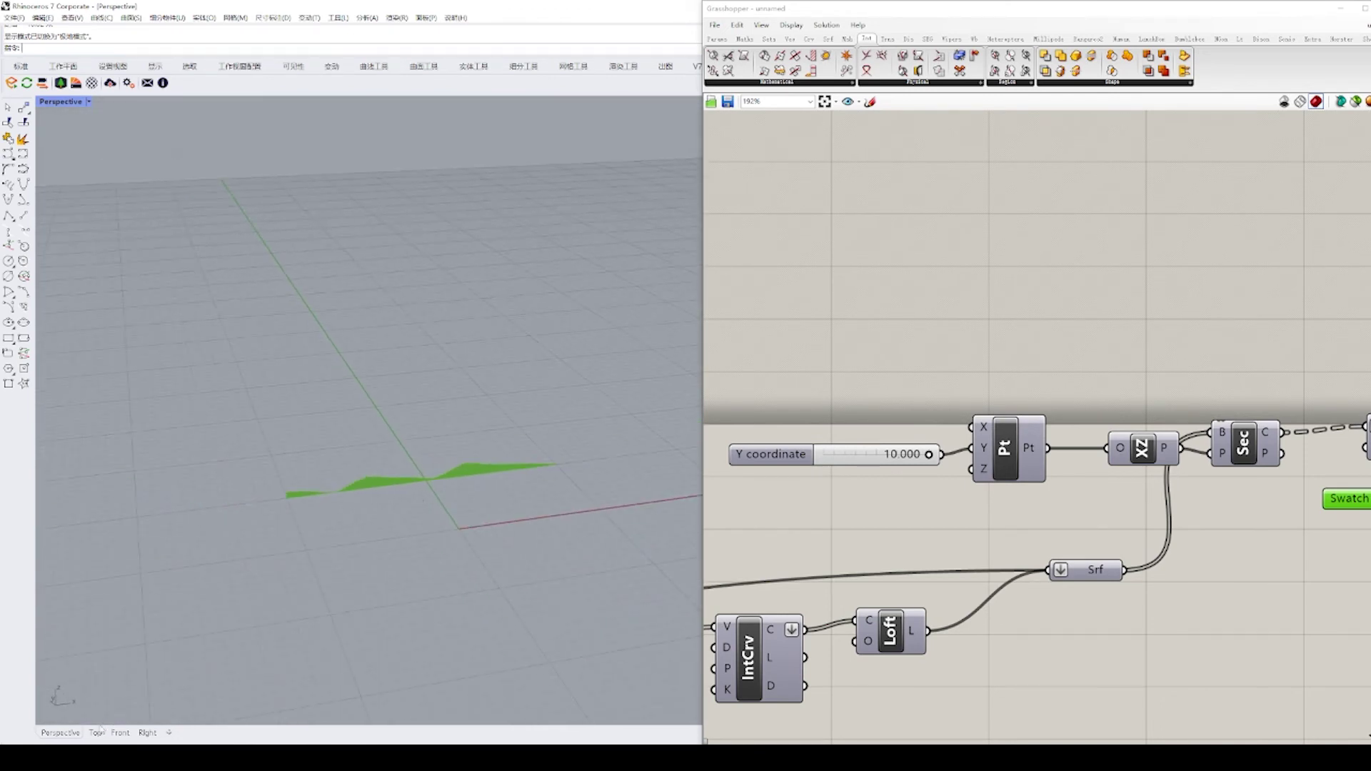
# Step: Return to the Front view, set the Y coordinate slider to -10.000 and animate it into BMP frames in a new desktop folder
pyautogui.click(120, 733)
pyautogui.moveTo(931, 455); pyautogui.dragTo(809, 455)
pyautogui.rightClick(799, 458)
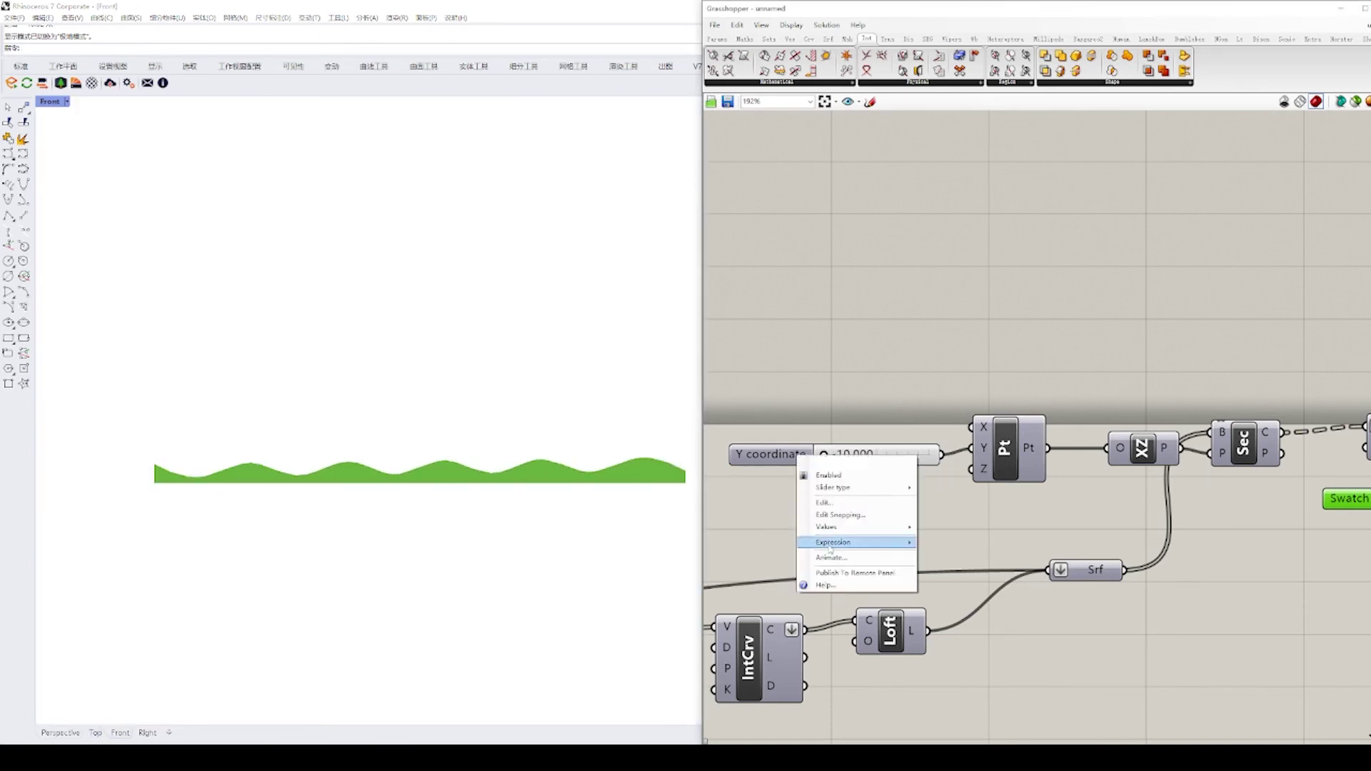
pyautogui.click(820, 547)
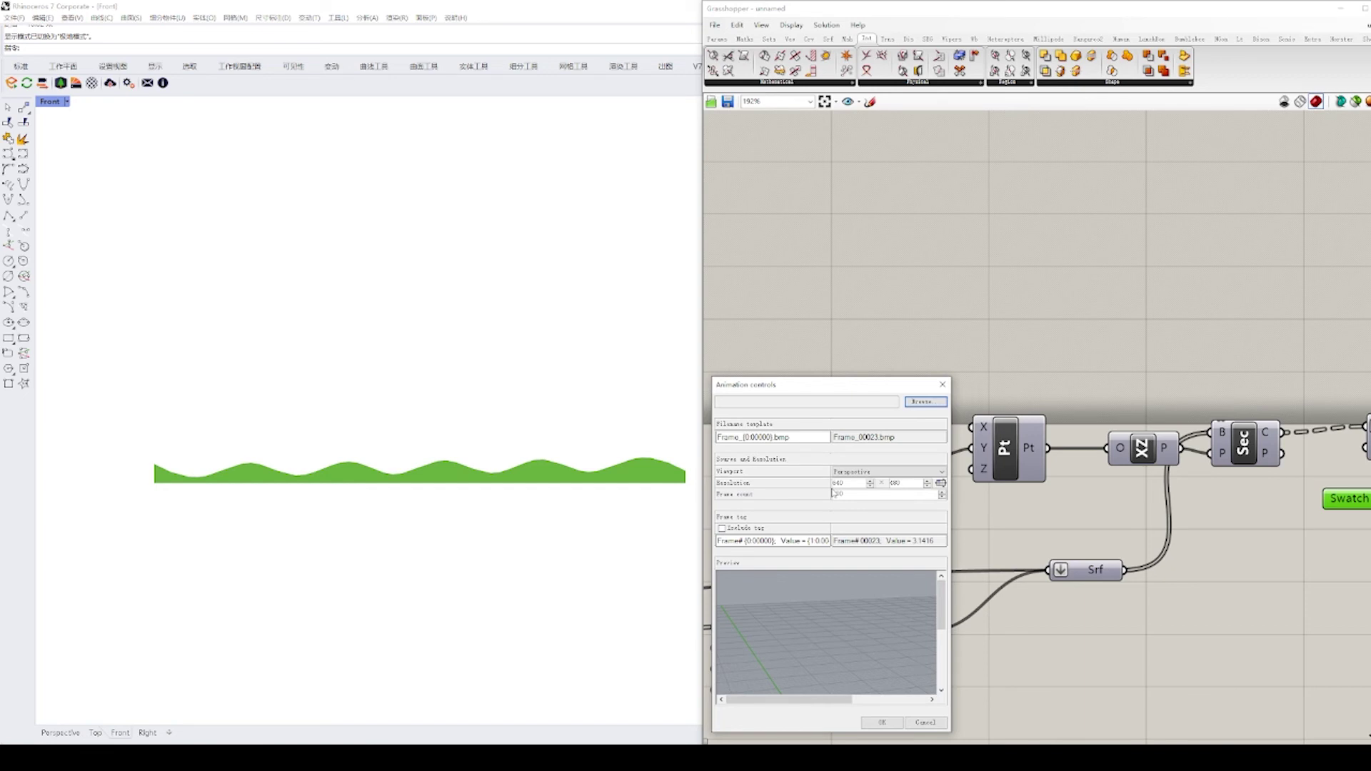
pyautogui.click(923, 403)
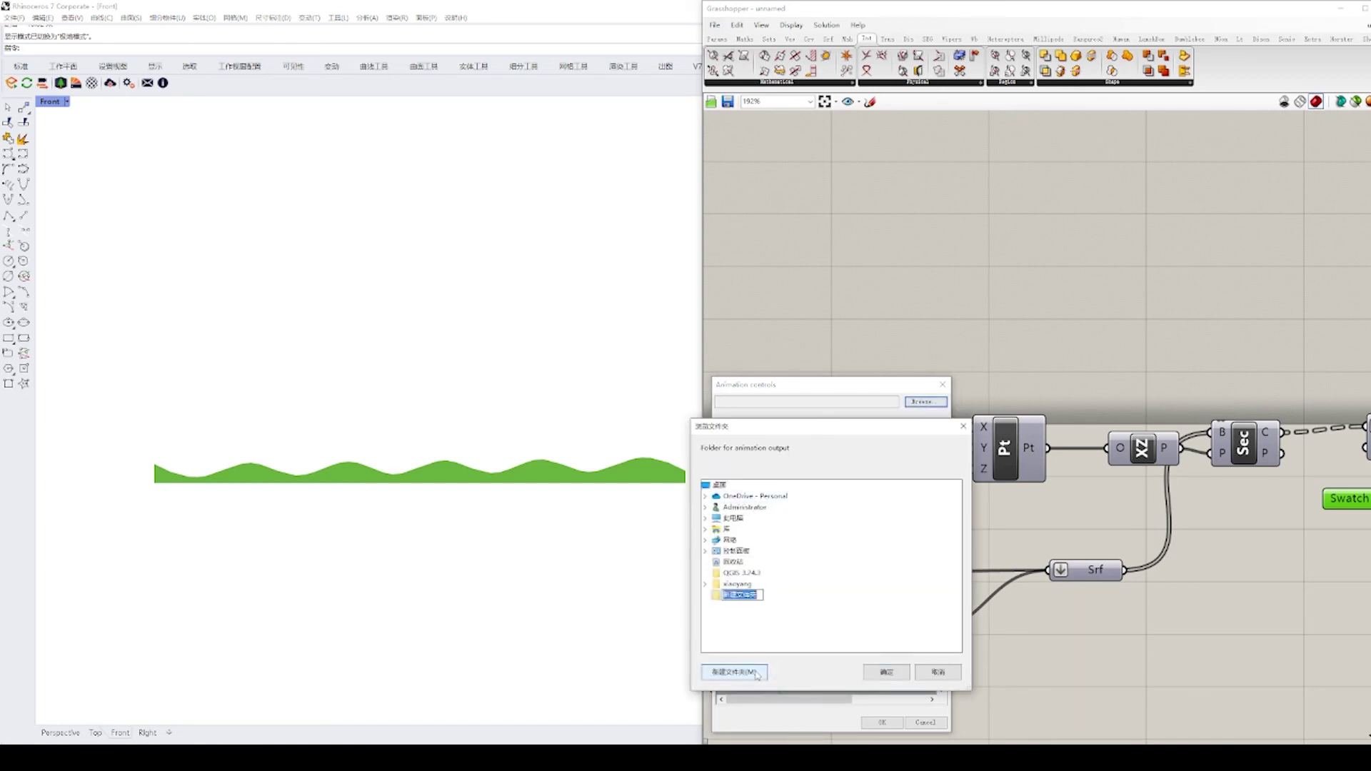
pyautogui.click(888, 670)
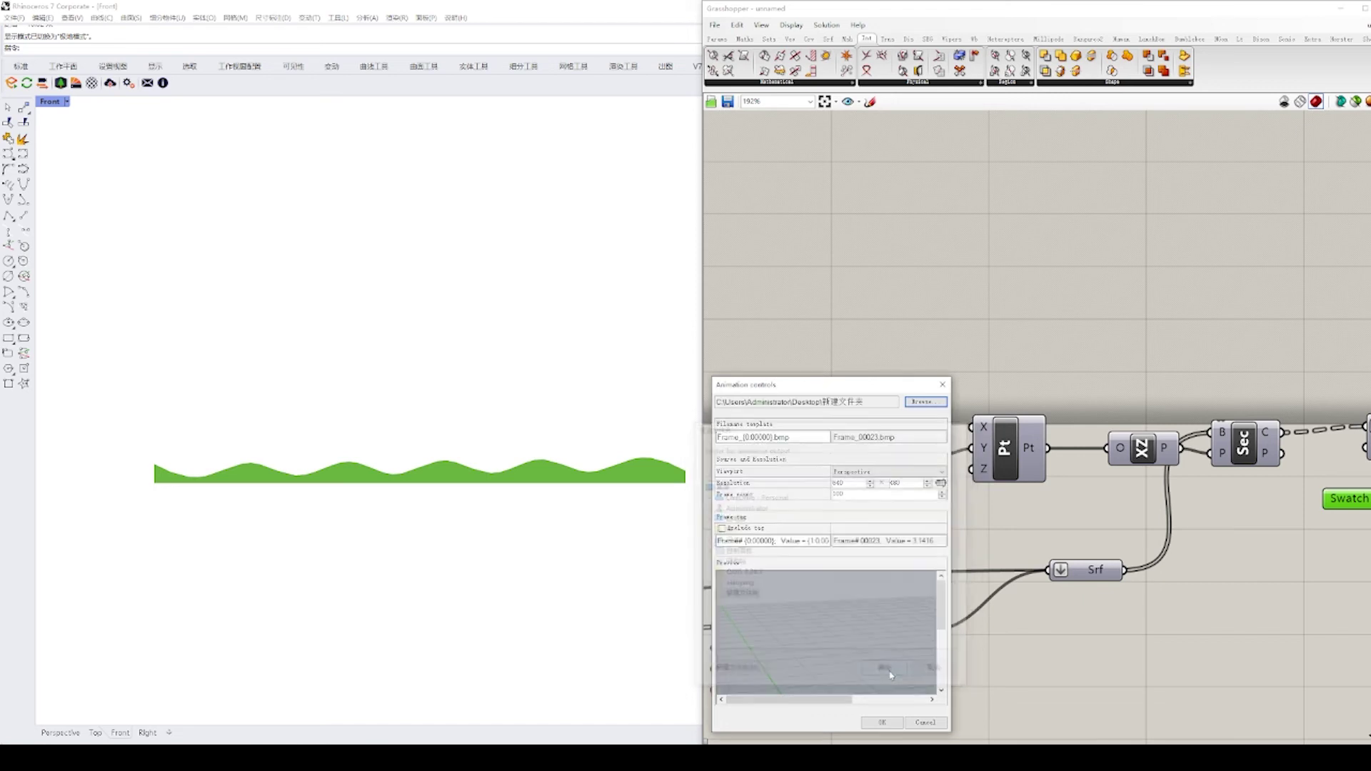
pyautogui.click(885, 723)
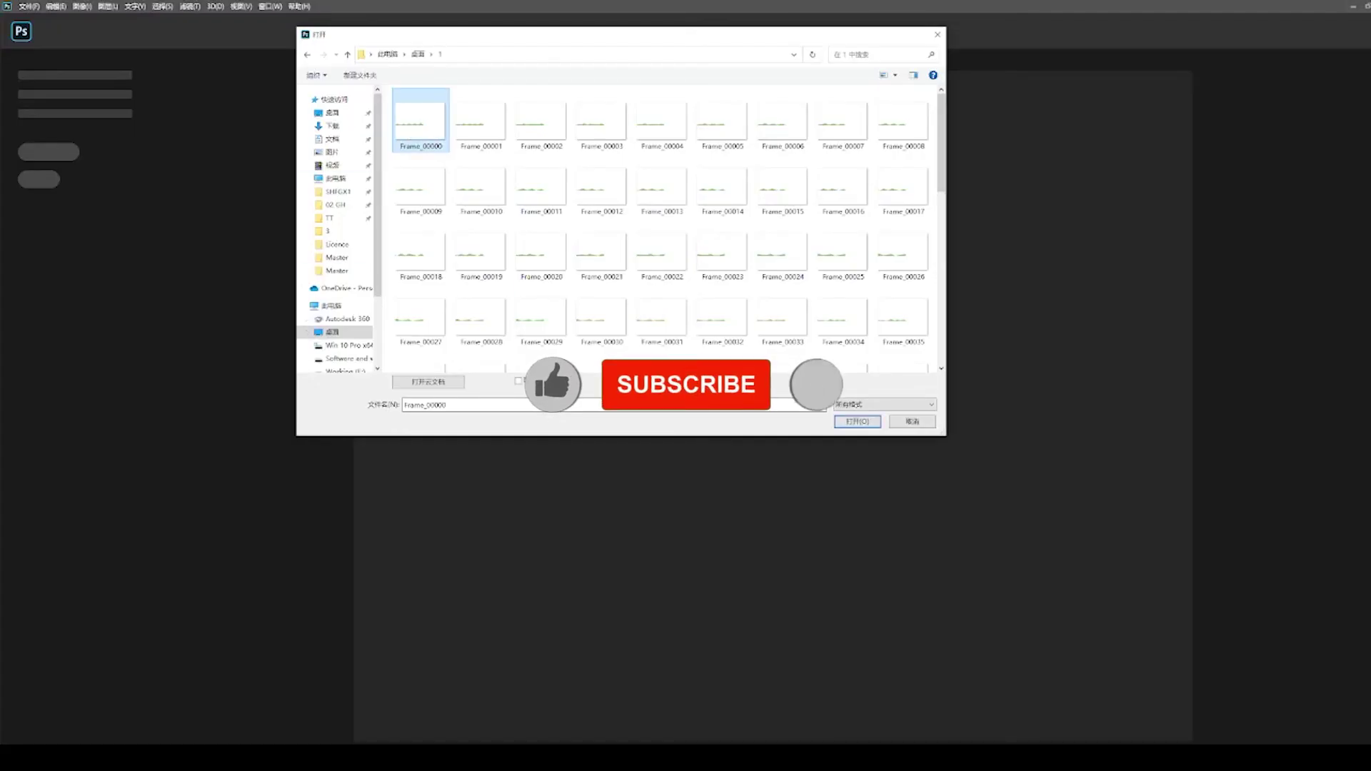
# Step: In Photoshop, open the image sequence starting with Frame_00000 at a frame rate of 30 fps
pyautogui.click(858, 421)
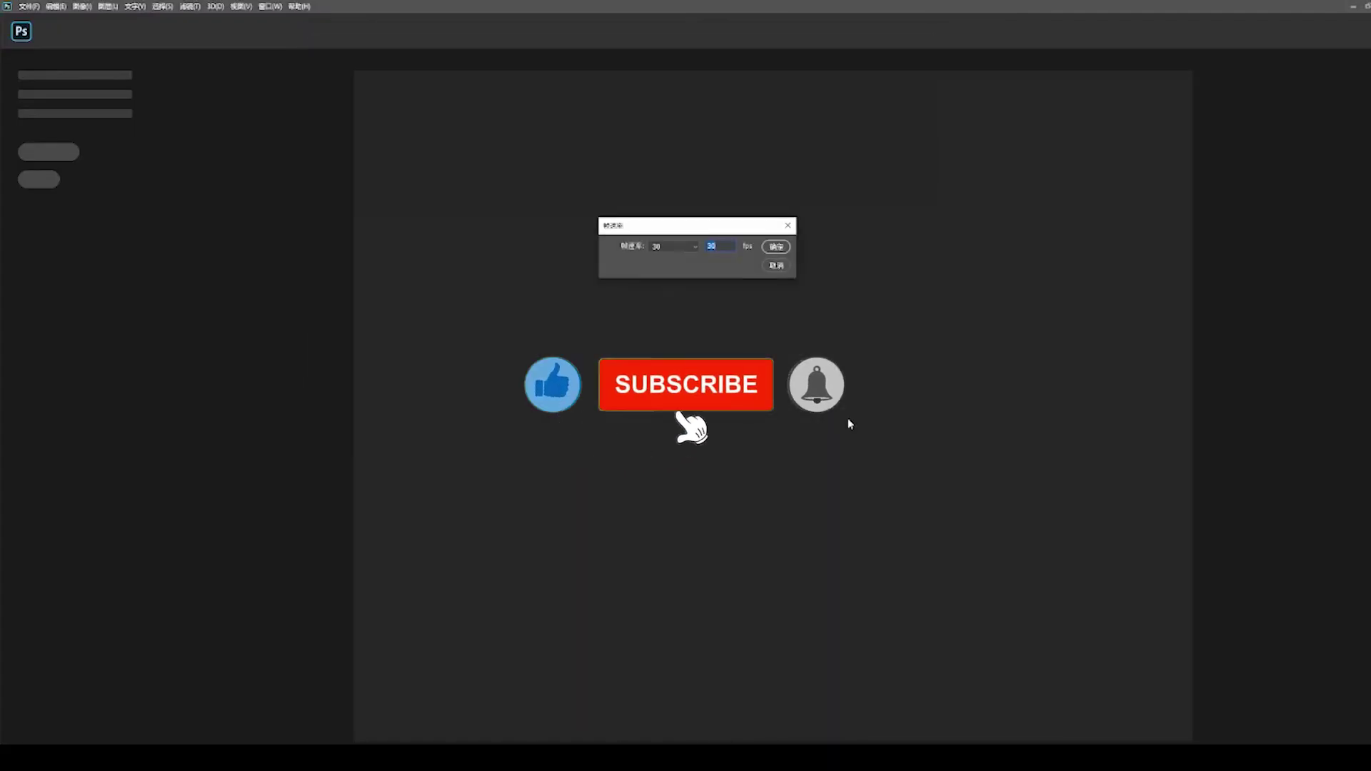
pyautogui.click(773, 244)
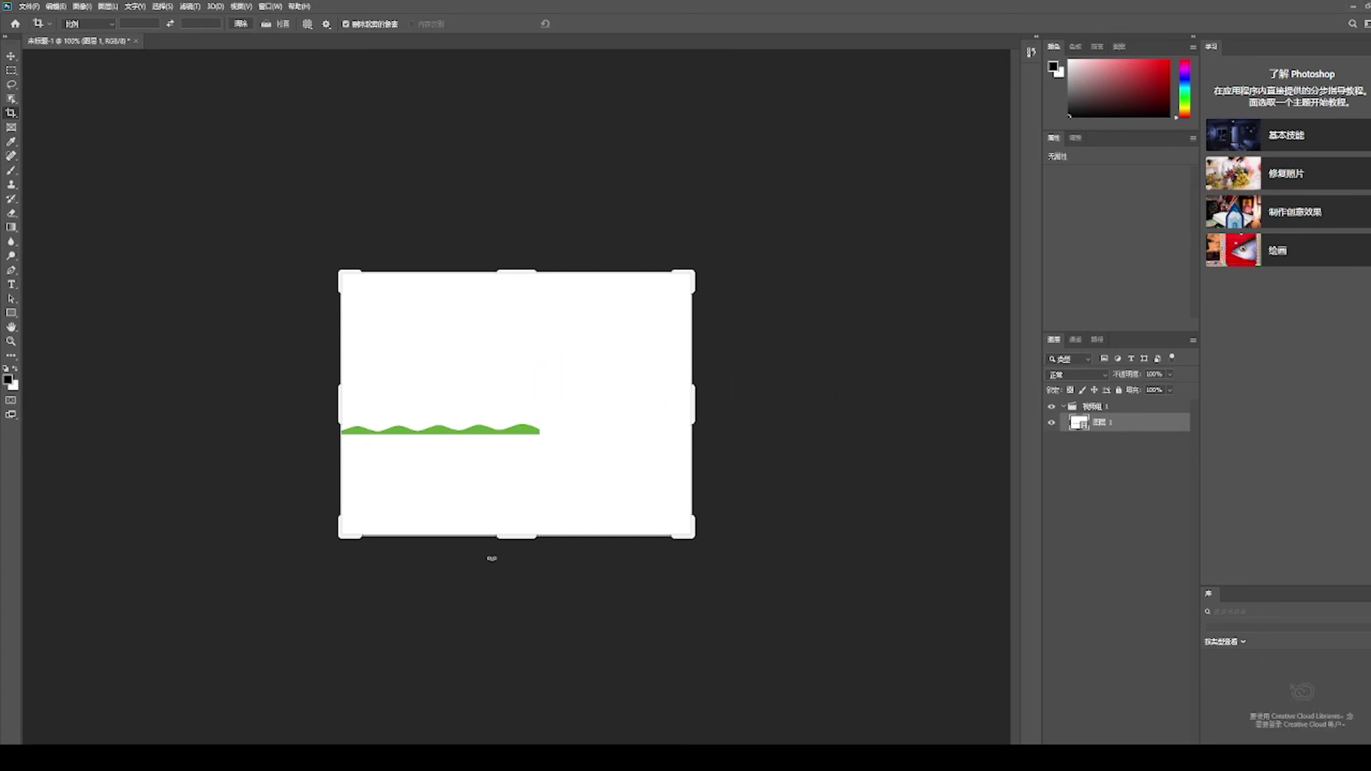
# Step: Display the Timeline and play the imported frame sequence
pyautogui.click(270, 7)
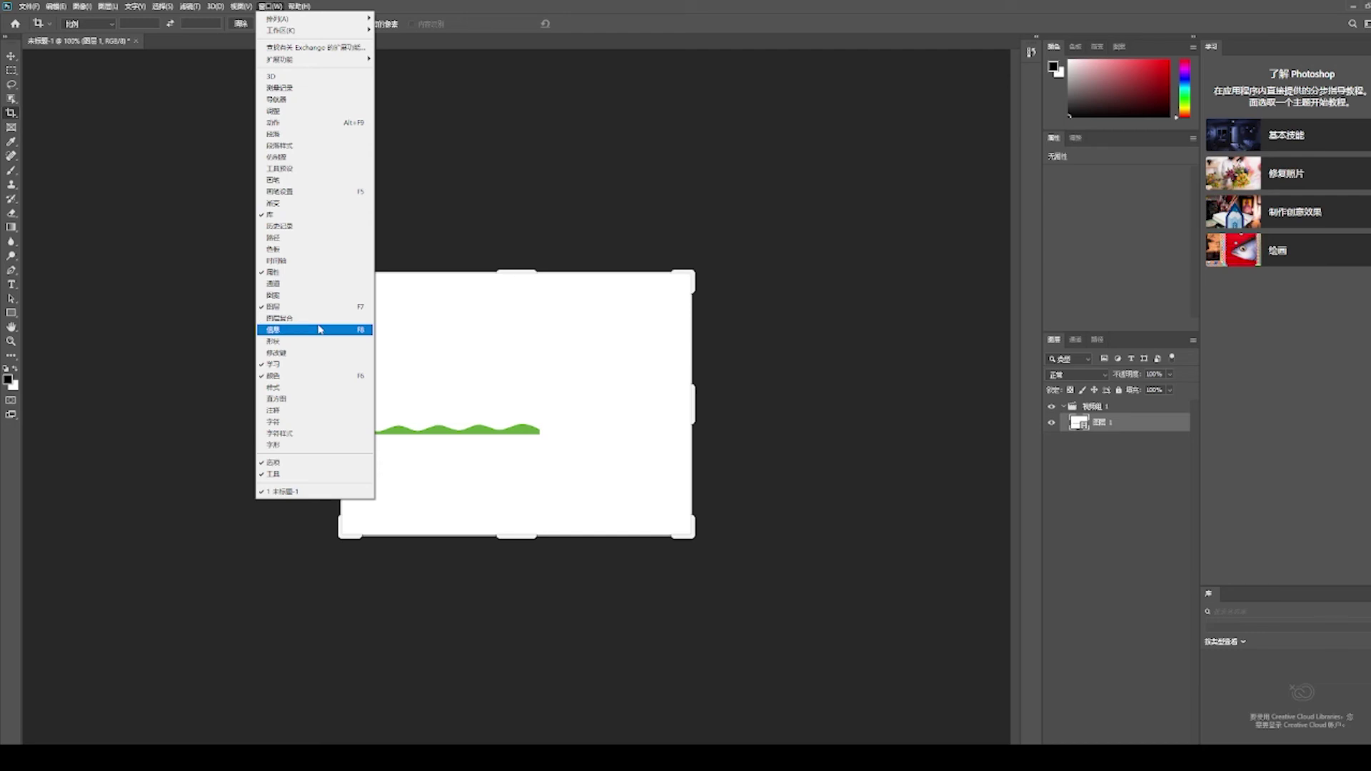
pyautogui.click(539, 5)
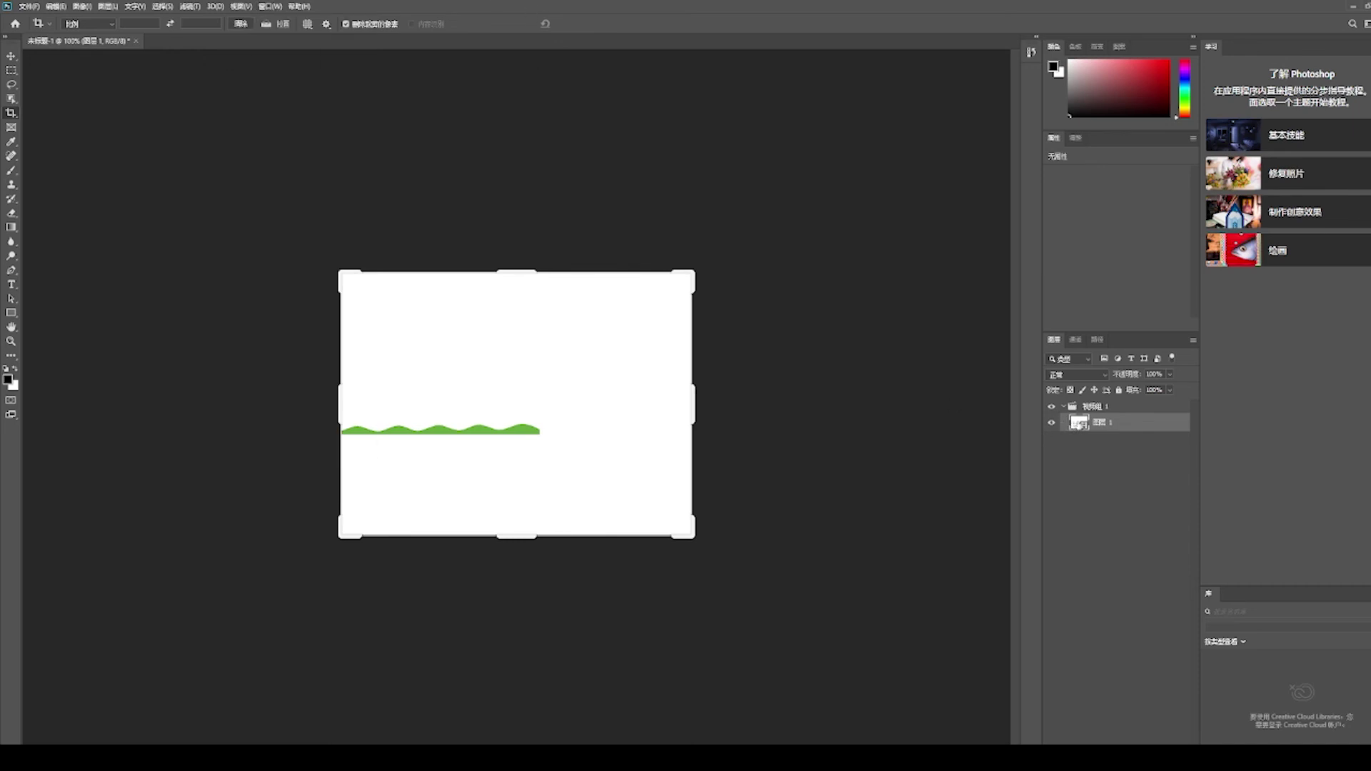
pyautogui.click(269, 6)
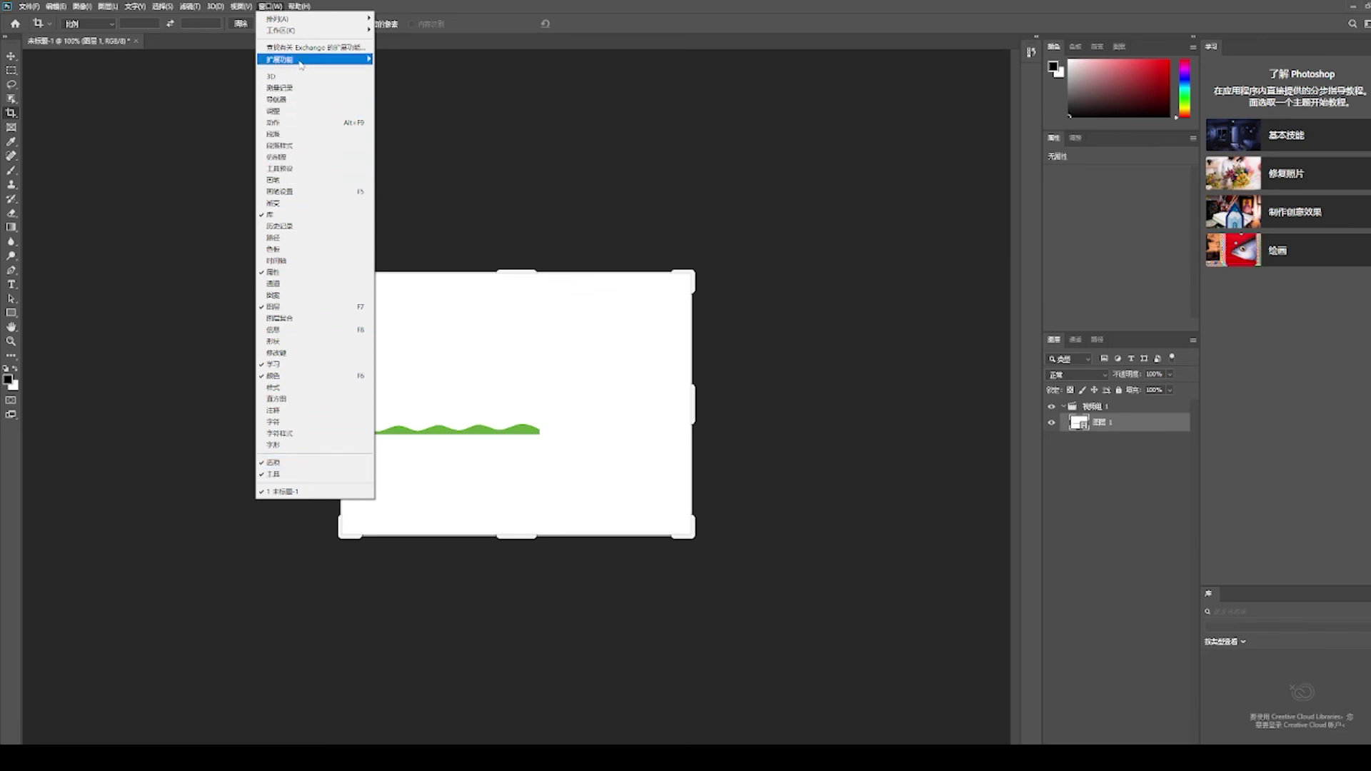
pyautogui.click(286, 261)
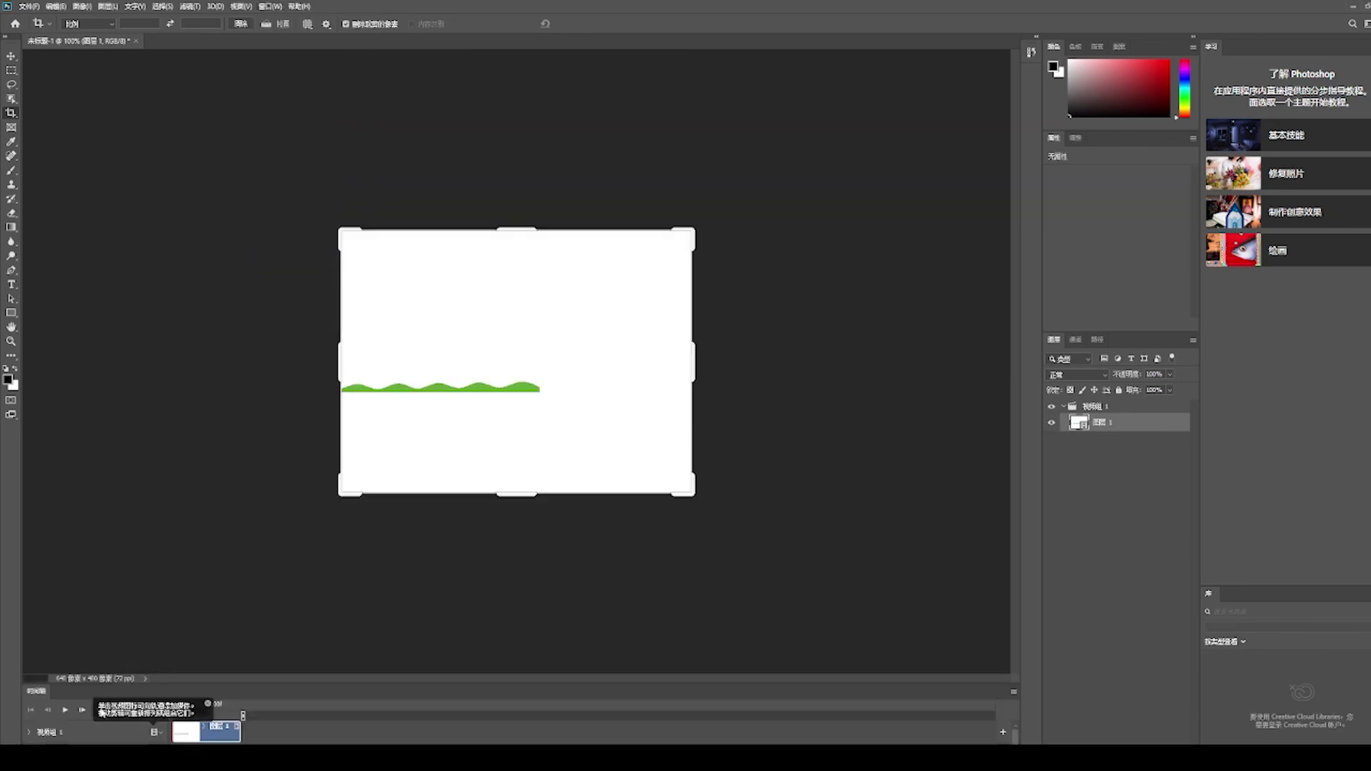
pyautogui.click(65, 711)
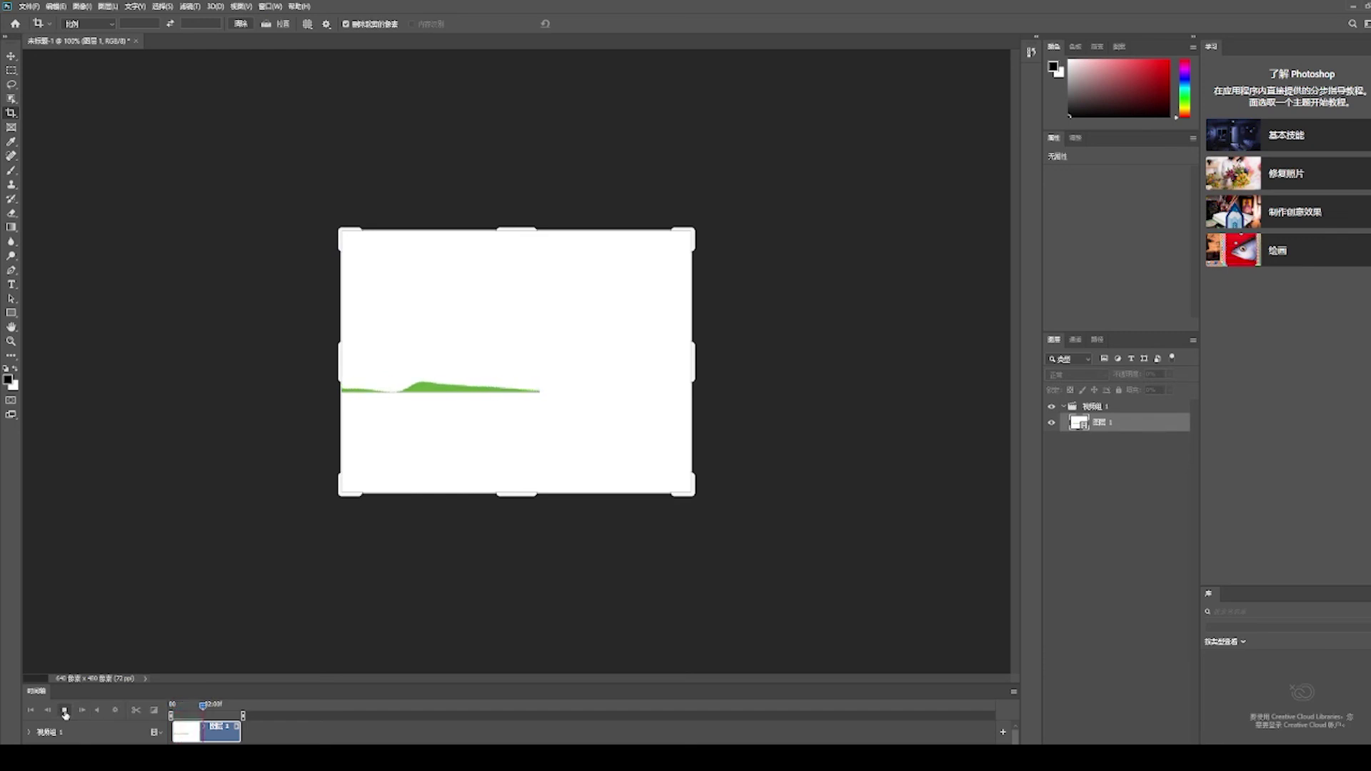
# Step: Crop the canvas around the green profile to about 362 × 218 pixels
pyautogui.moveTo(692, 376); pyautogui.dragTo(615, 361)
pyautogui.moveTo(519, 233); pyautogui.dragTo(517, 269)
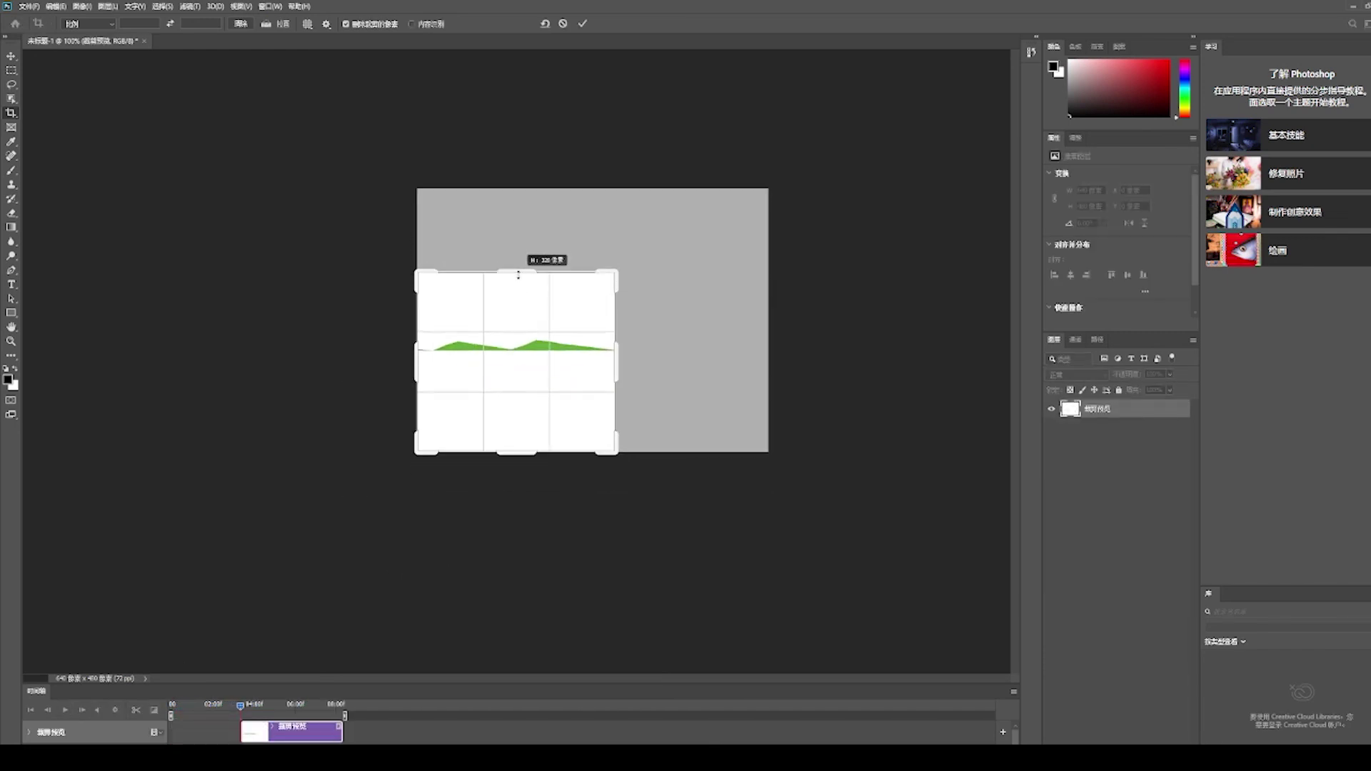
pyautogui.moveTo(516, 446)
pyautogui.mouseDown()
pyautogui.moveTo(518, 409)
pyautogui.moveTo(518, 420)
pyautogui.mouseUp()
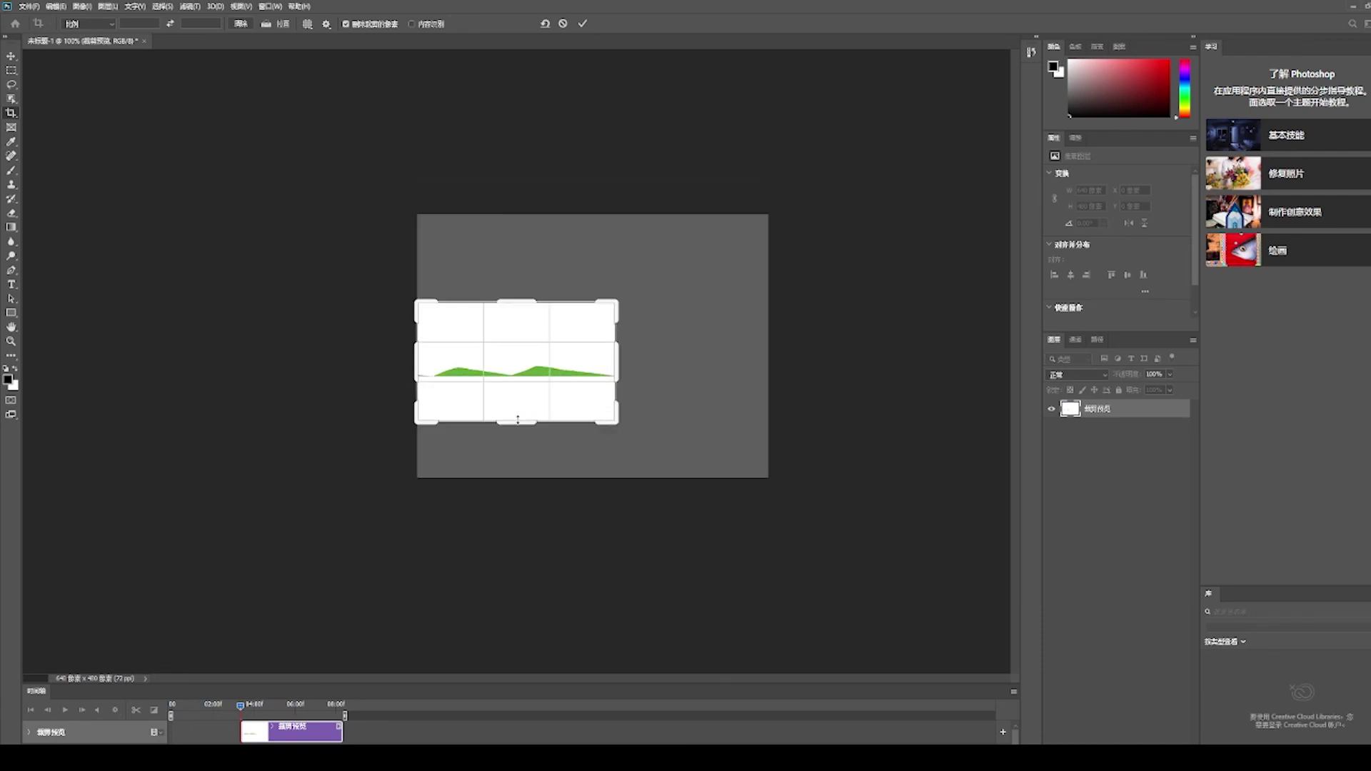
pyautogui.press('Return')
# Step: Render the whole timeline to an H.264 MP4 video at document size and 30 fps
pyautogui.click(29, 6)
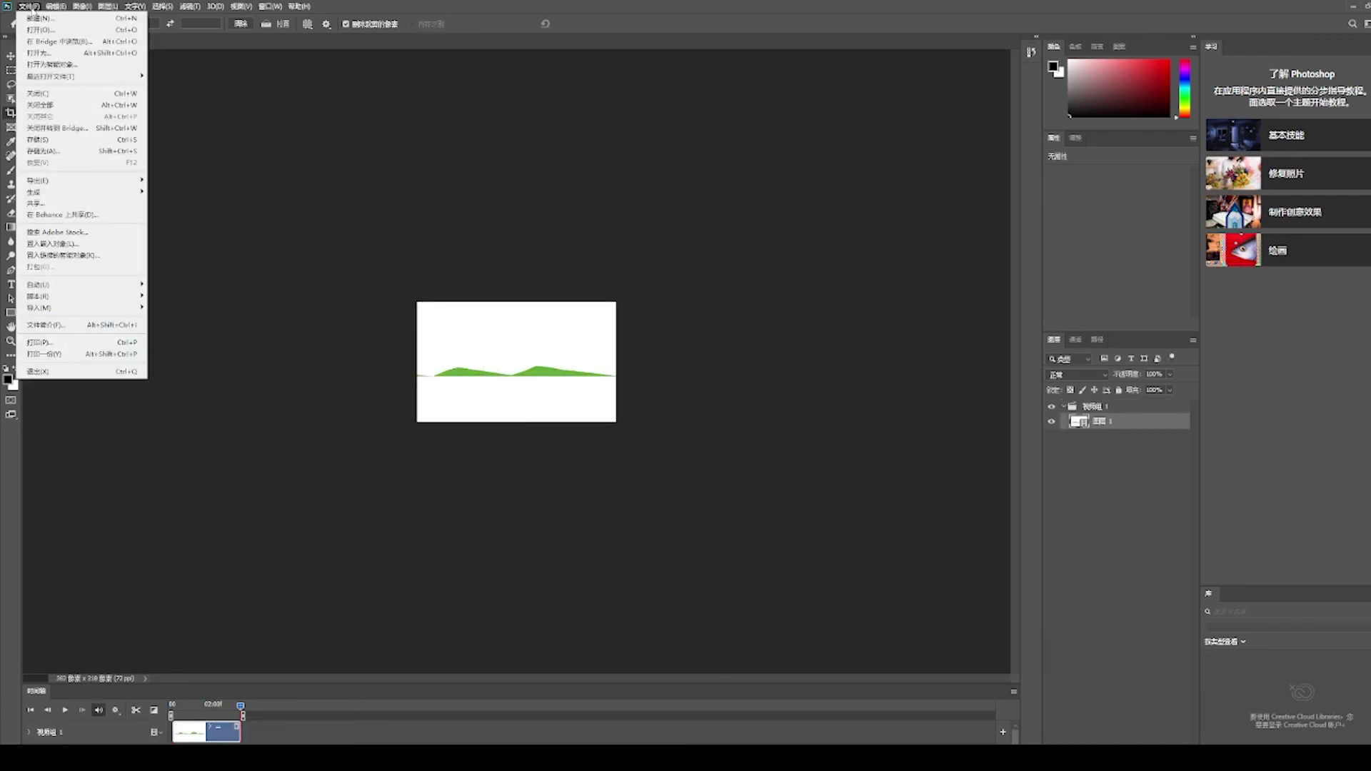
pyautogui.moveTo(299, 6)
pyautogui.click(30, 6)
pyautogui.moveTo(60, 186)
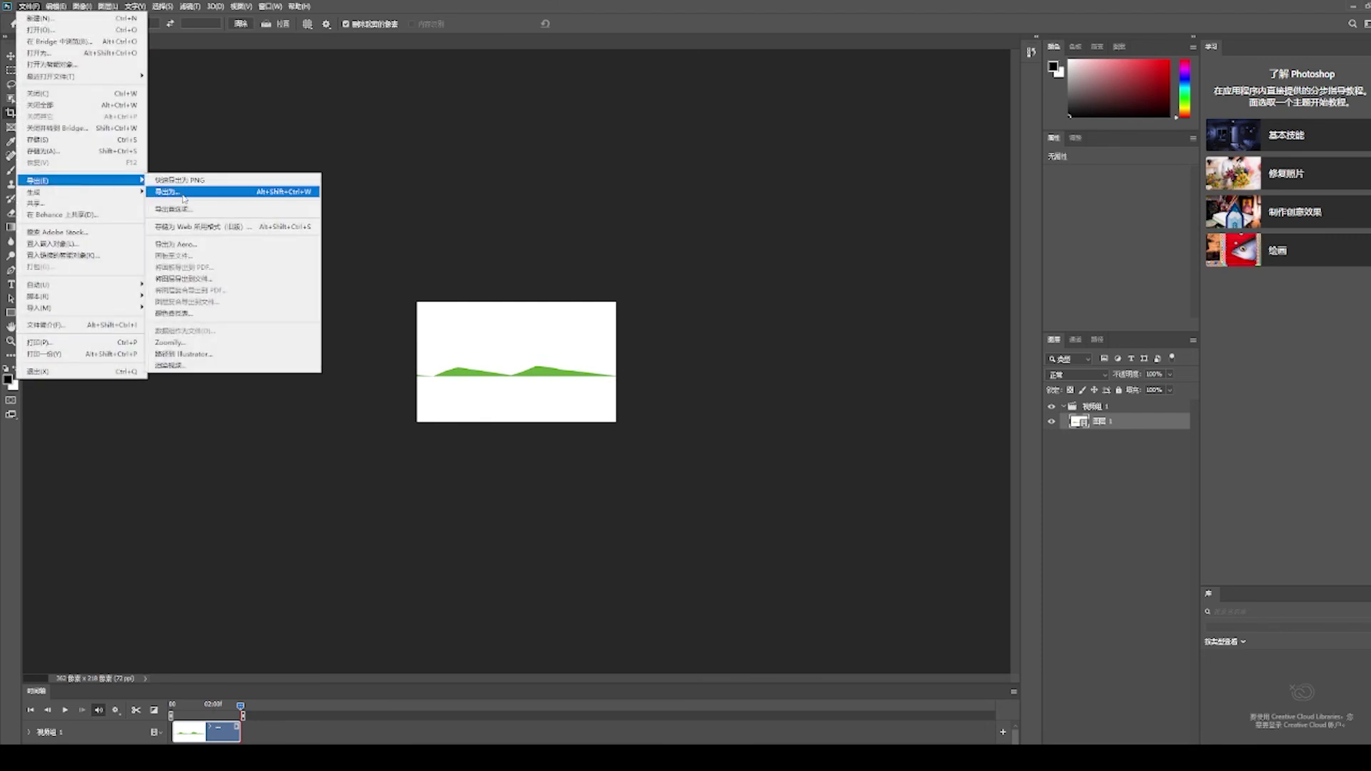
pyautogui.click(190, 366)
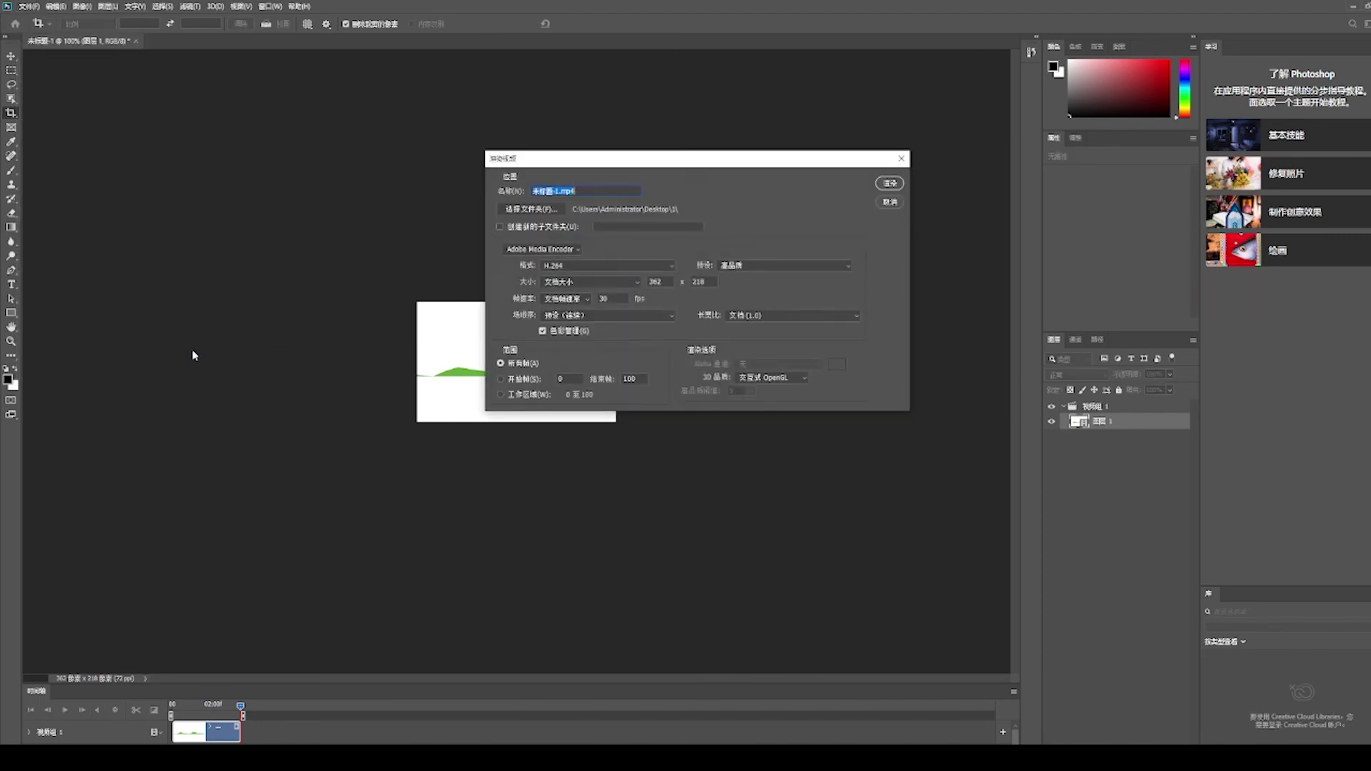
pyautogui.click(890, 183)
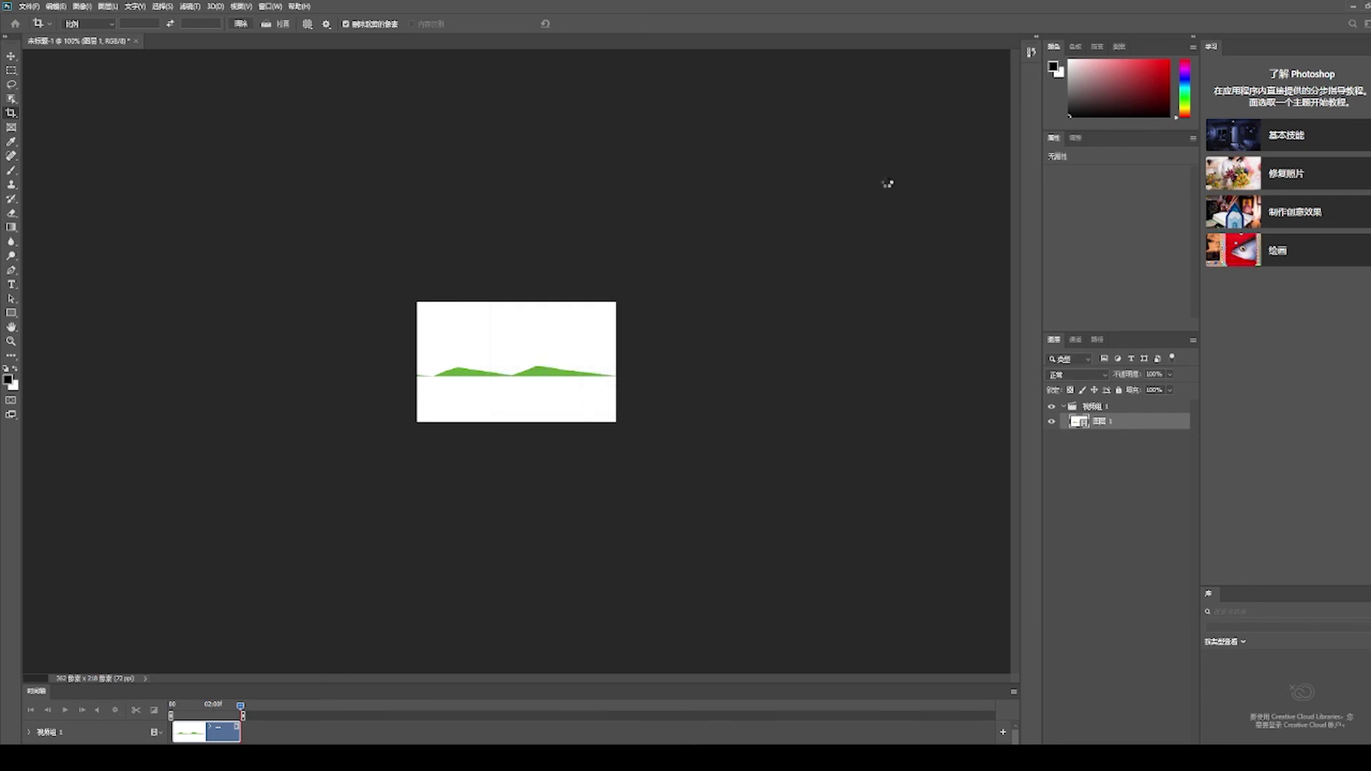